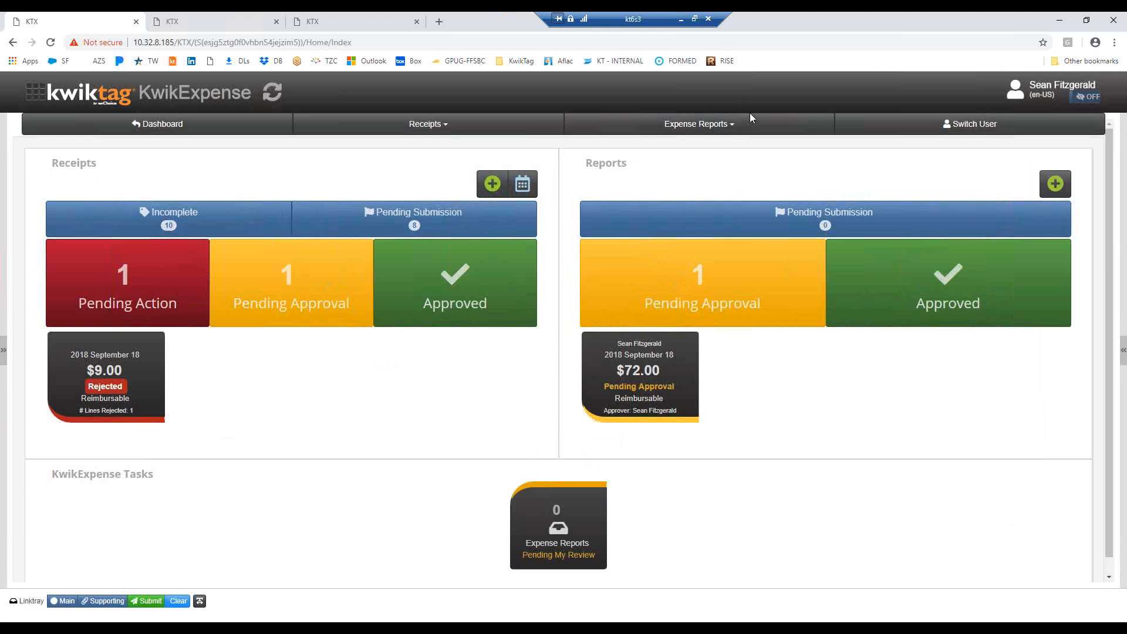
Open the credit card Reconciliation module and choose the signed-in user's own AMEX card
left_click(41, 96)
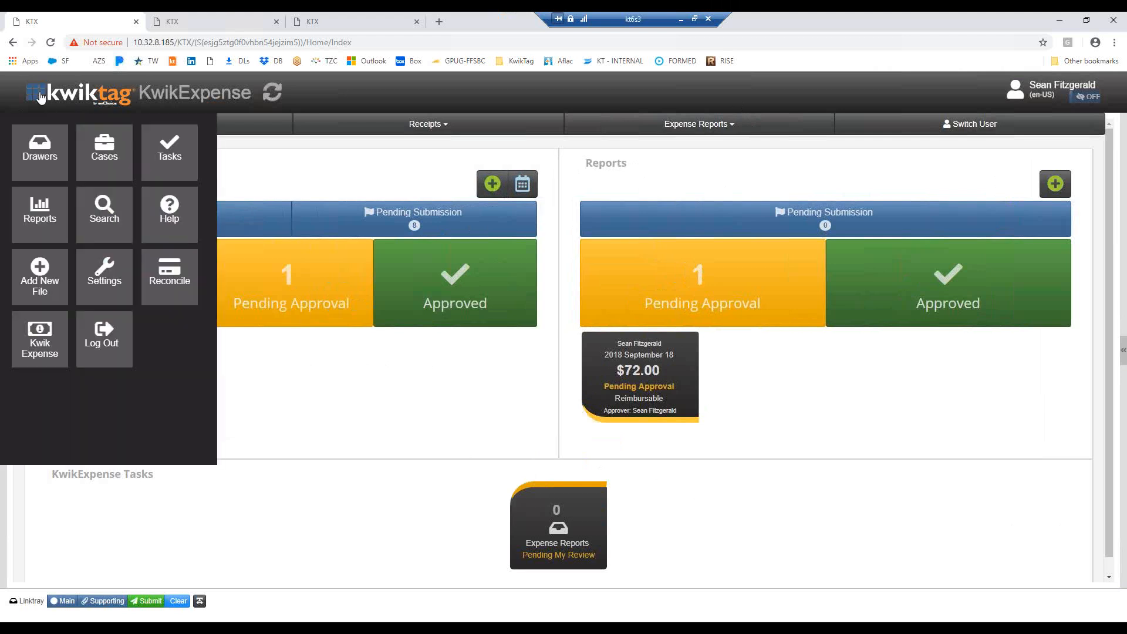
left_click(179, 278)
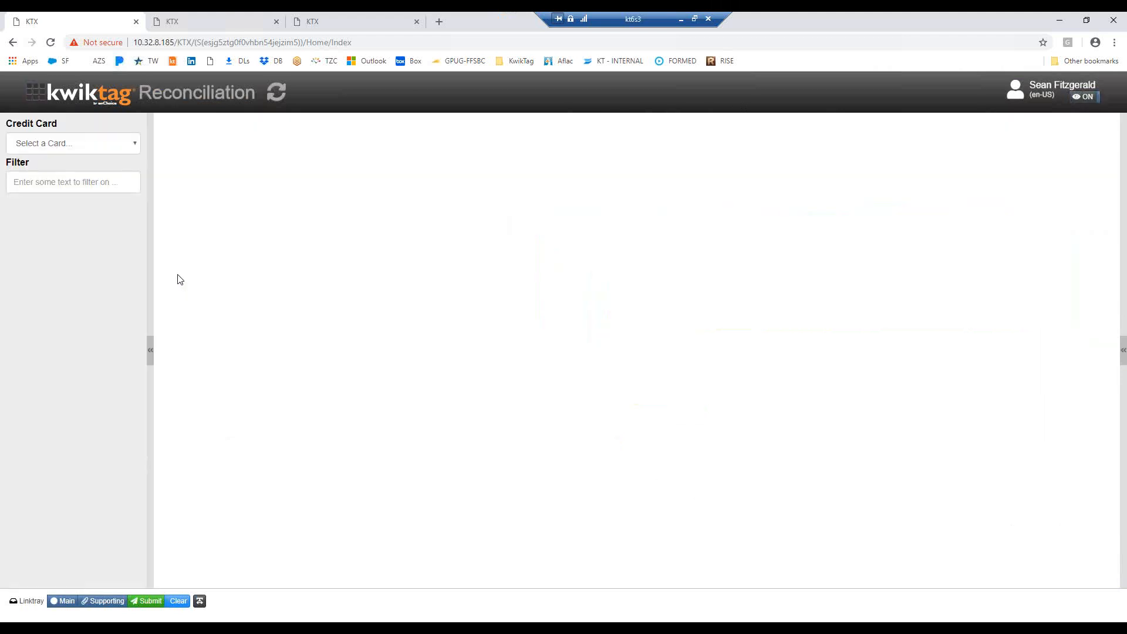
left_click(137, 147)
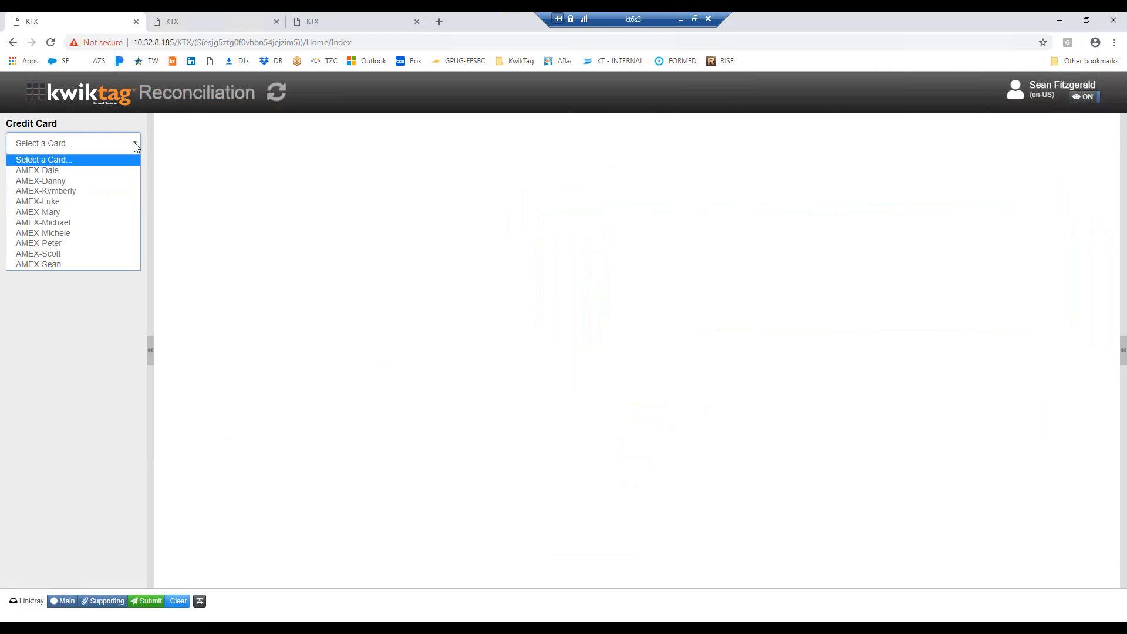
left_click(59, 266)
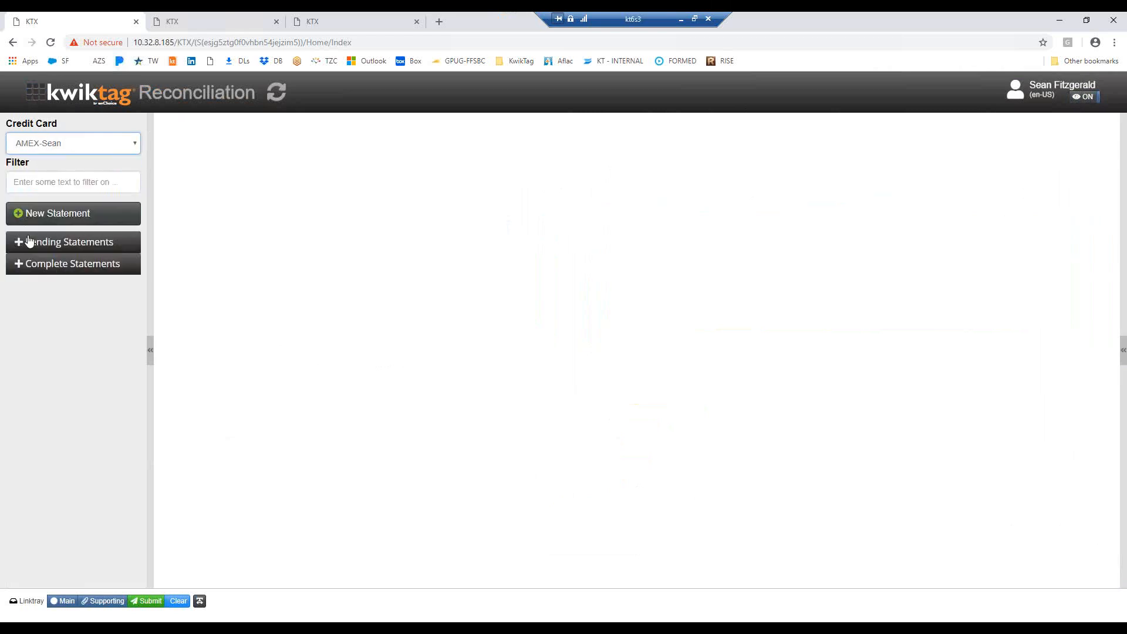
View the new credit card statement upload form and its file chooser, closing the chooser without picking a file
left_click(18, 218)
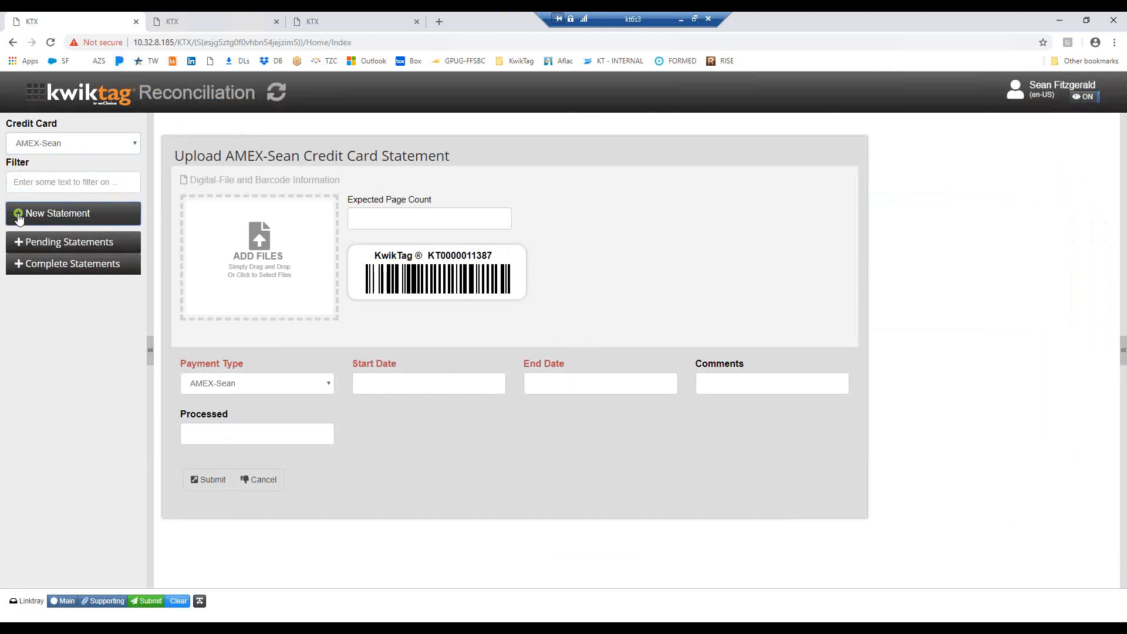
left_click(262, 243)
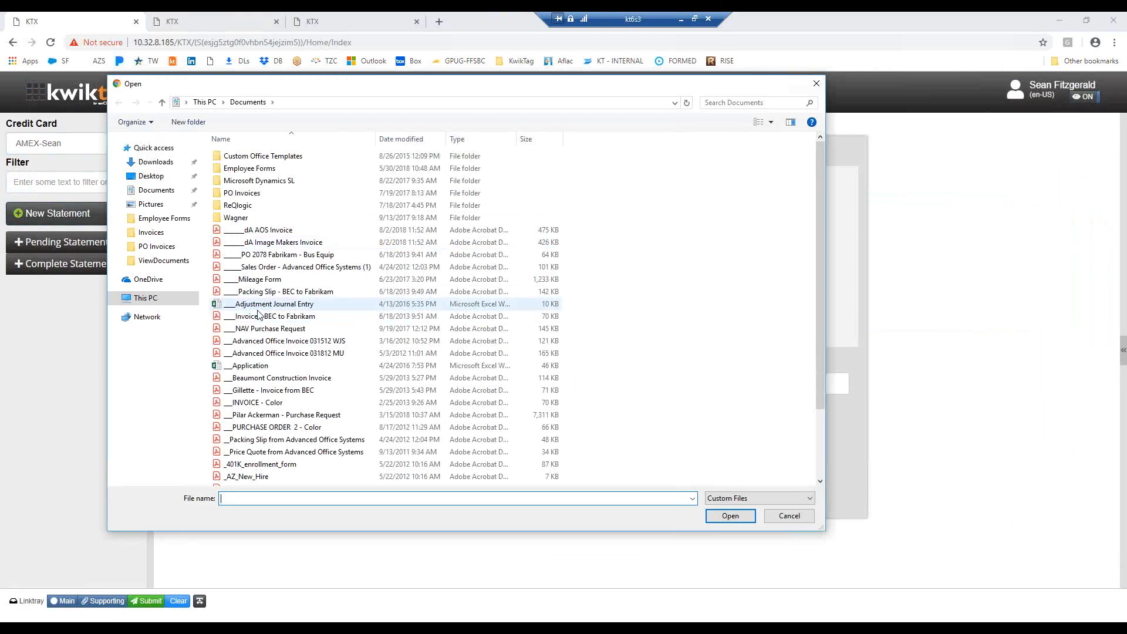
left_click(814, 86)
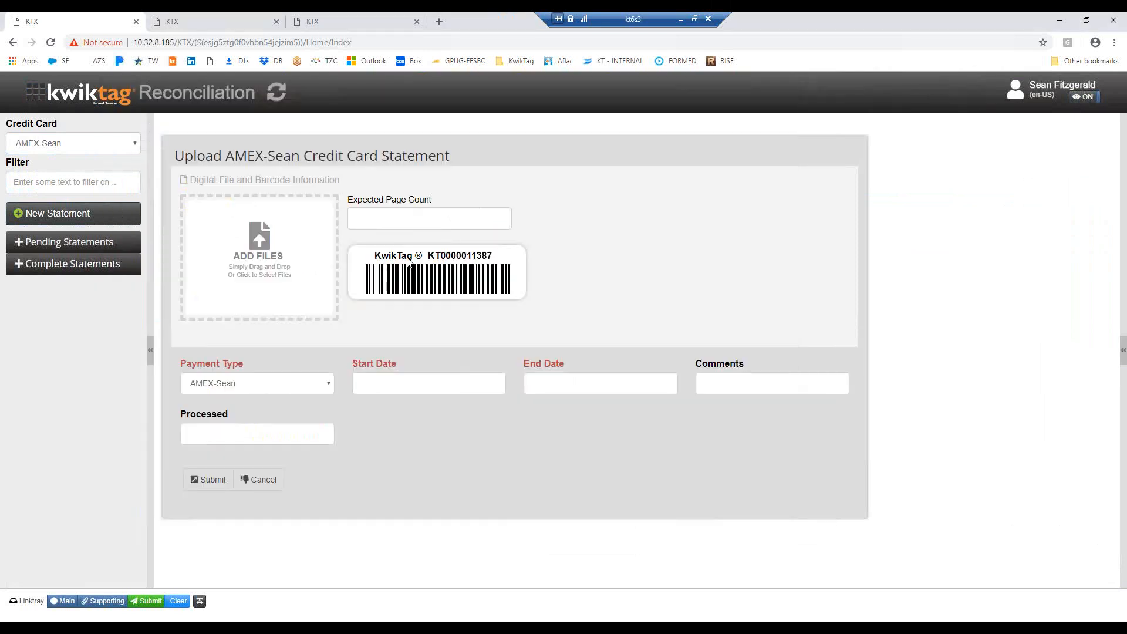
View the card's pending January 2019 statement and its completed December 2018 statement
left_click(17, 246)
left_click(49, 265)
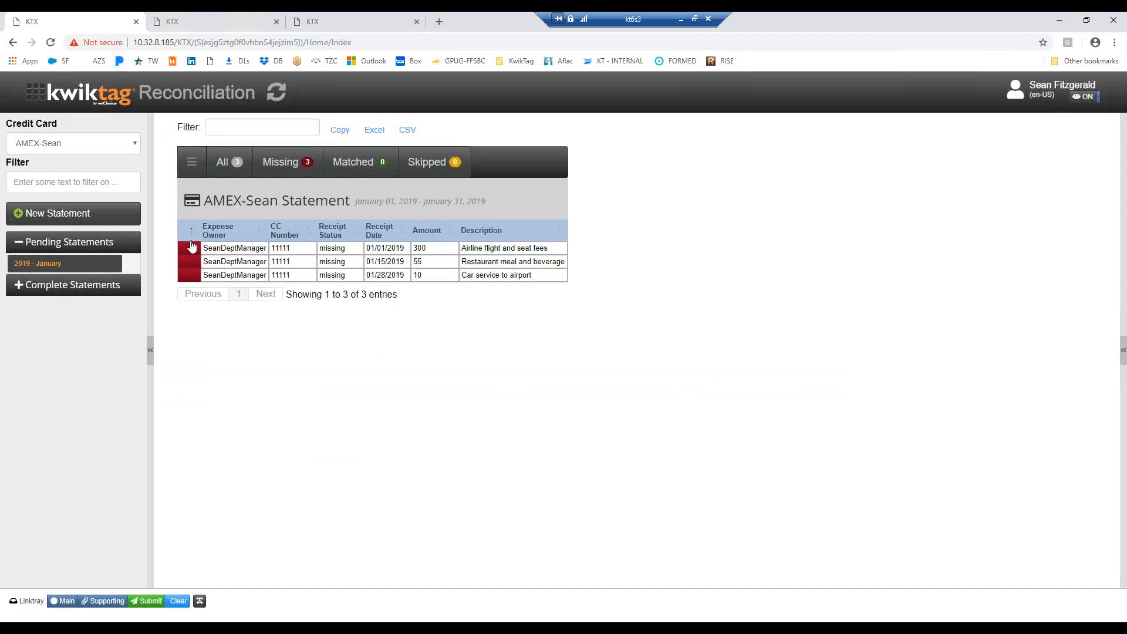
left_click(19, 285)
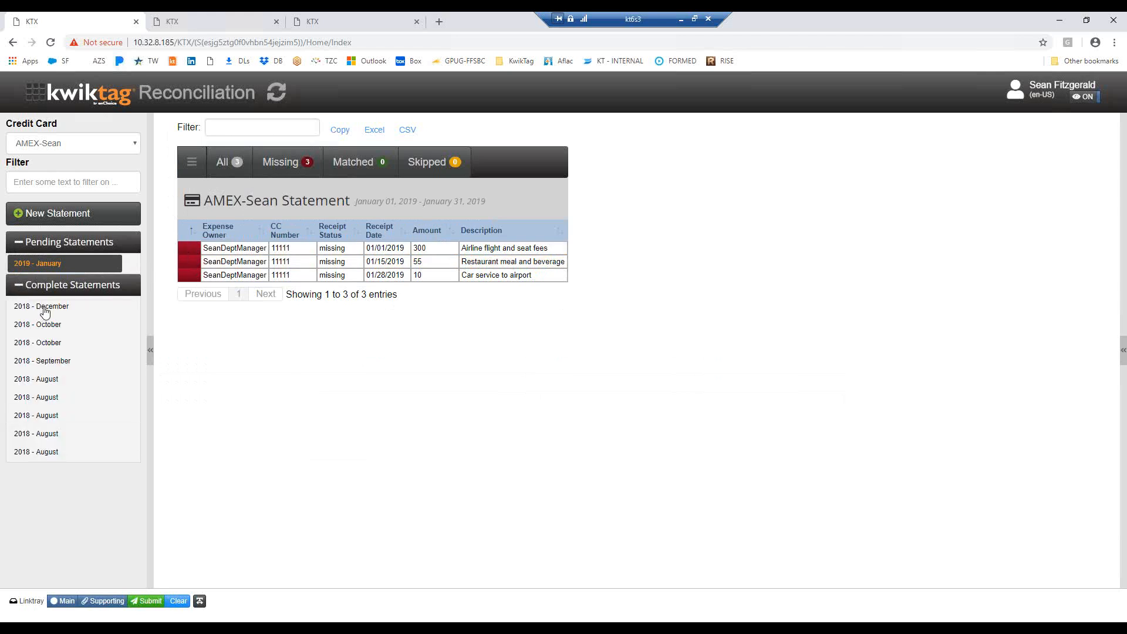
left_click(45, 311)
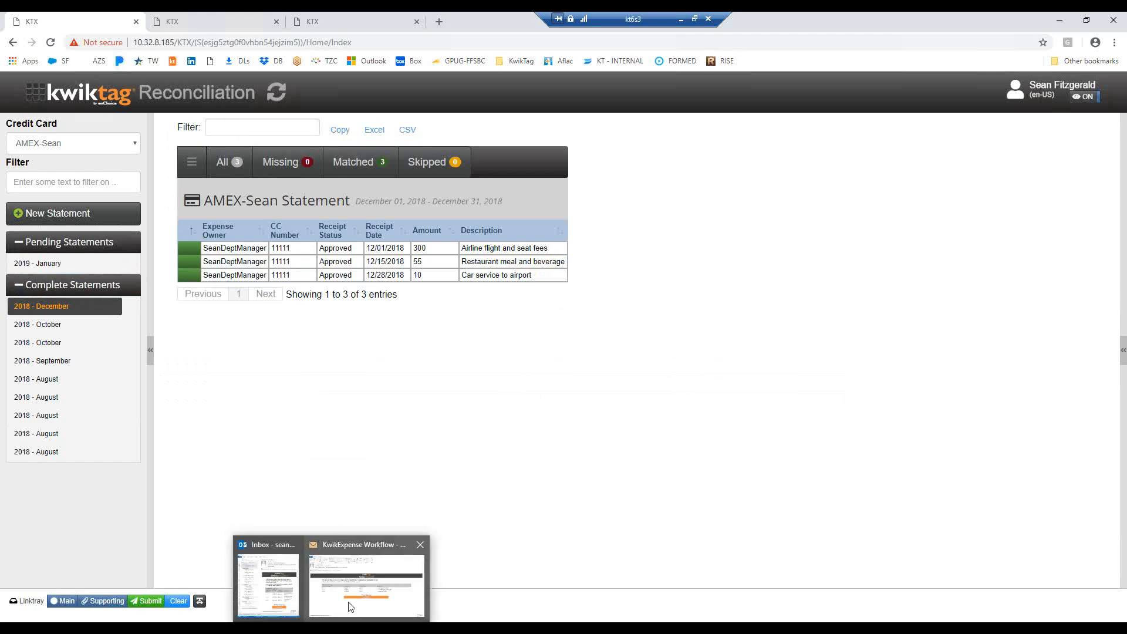
Switch to Outlook and review the KwikExpense missing-receipts message, highlighting its January expense report sentence before minimizing it
left_click(349, 606)
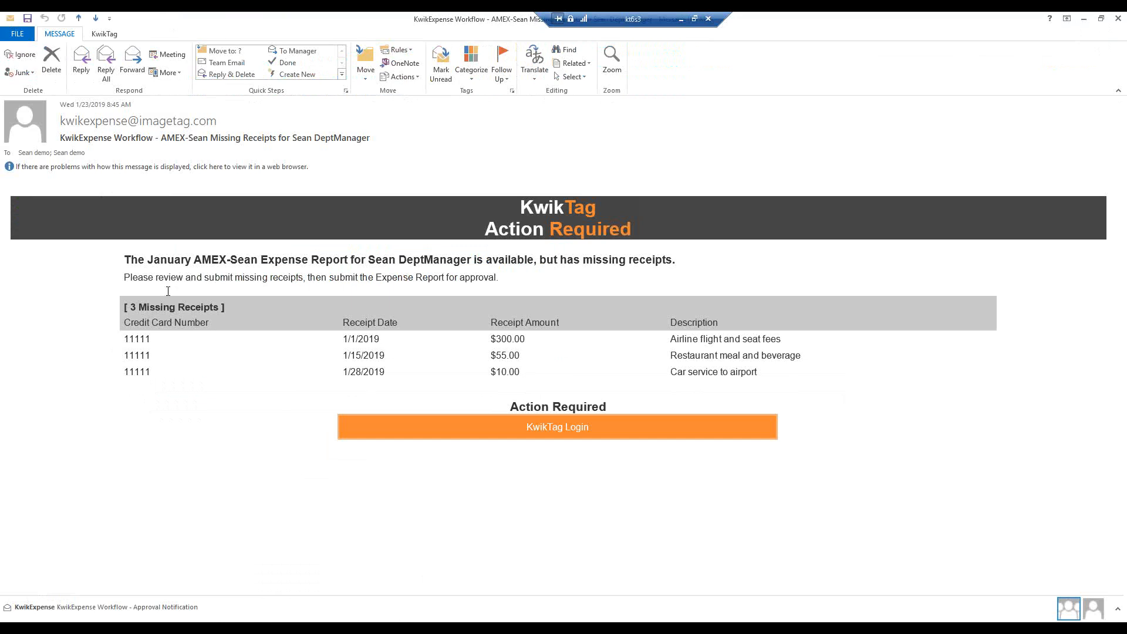
left_click_drag(127, 259, 680, 259)
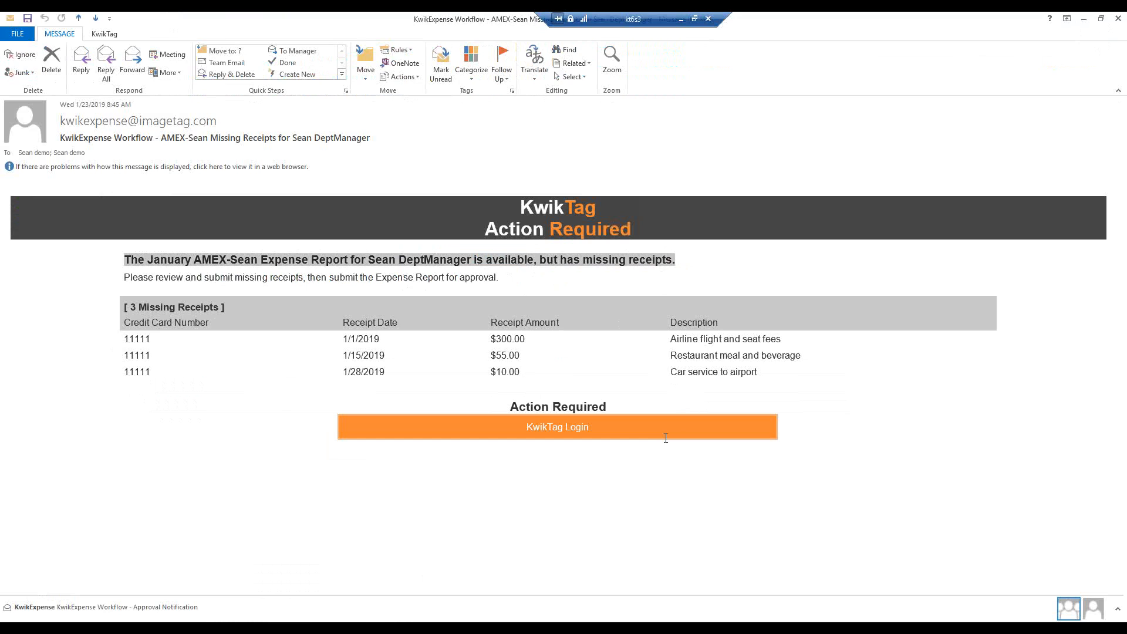
left_click(1085, 20)
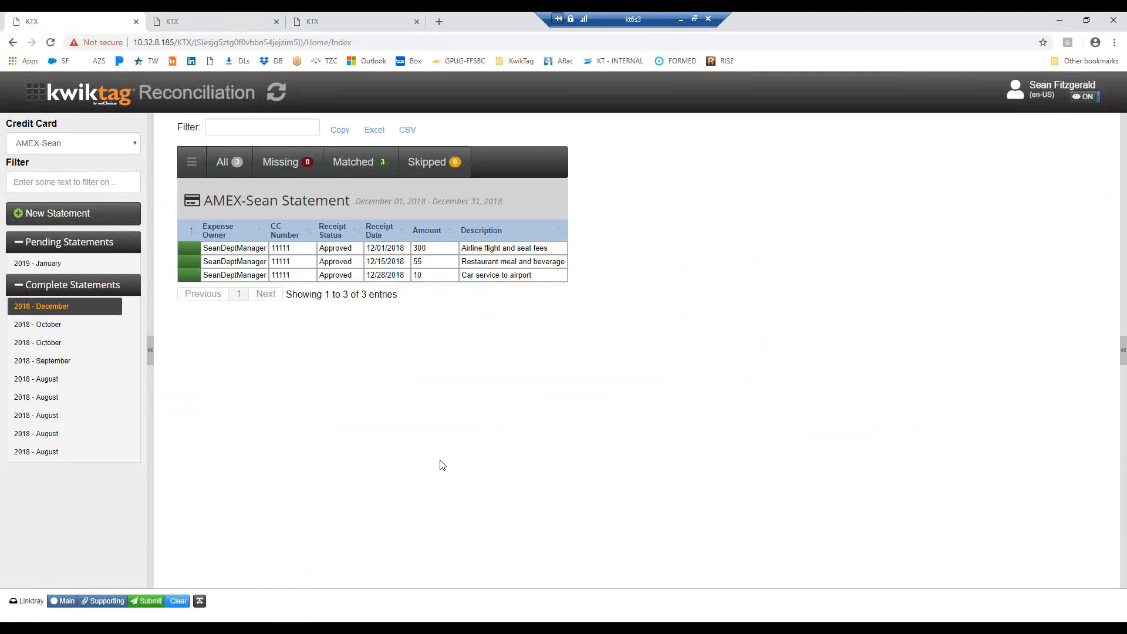
Switch to the department manager's KwikExpense session in the browser and preview each incomplete receipt: ride, restaurant and airline
left_click(226, 24)
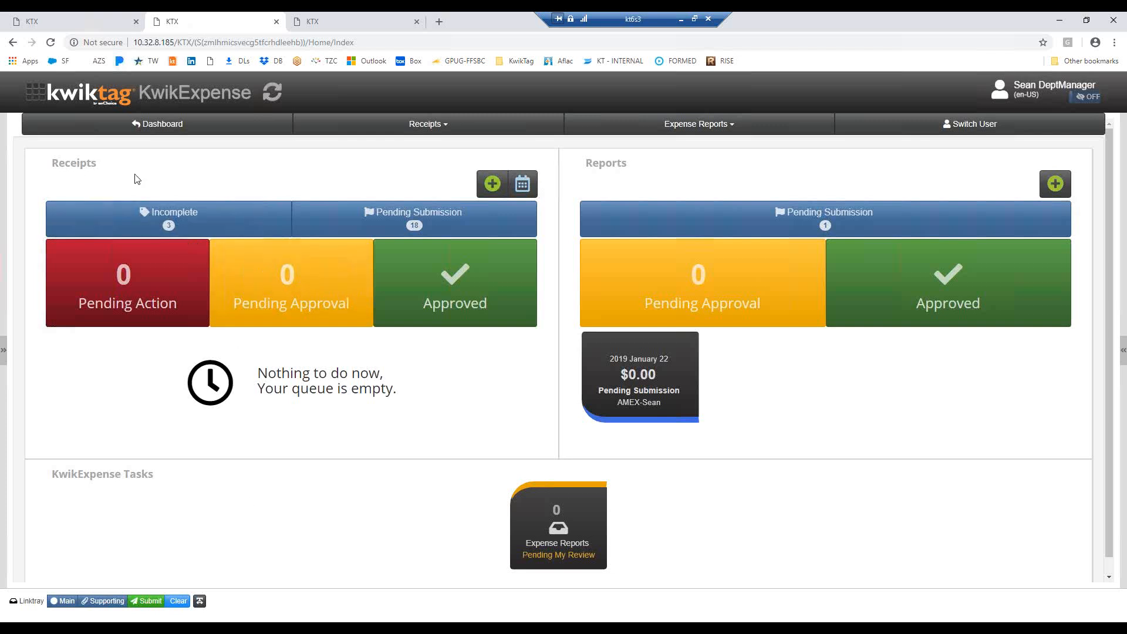
left_click(169, 223)
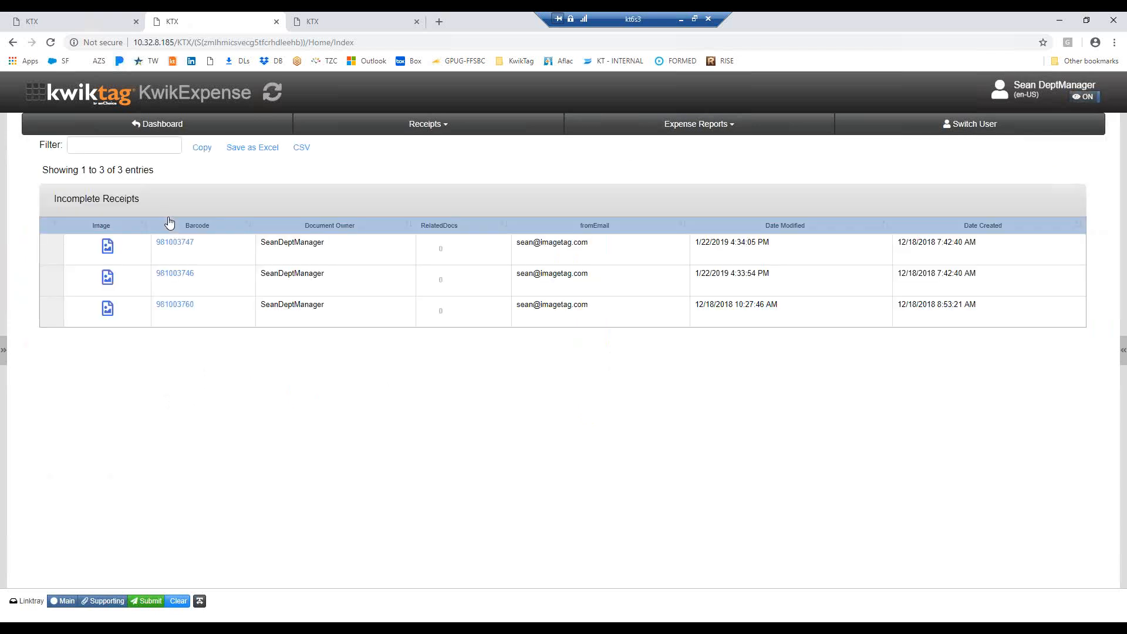
left_click(362, 254)
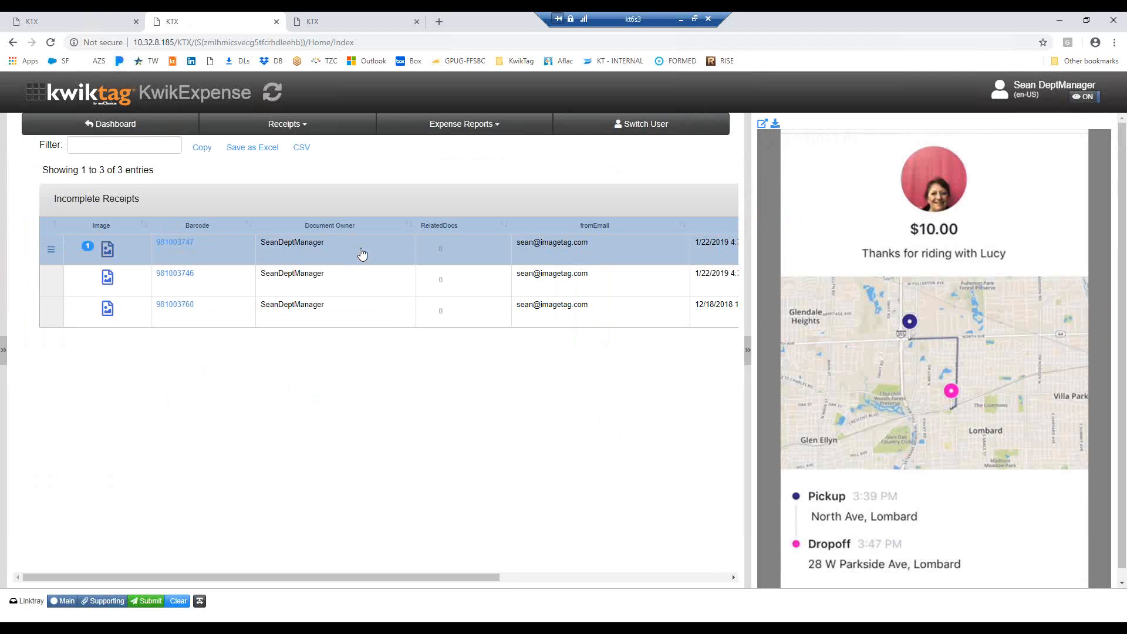
left_click(364, 278)
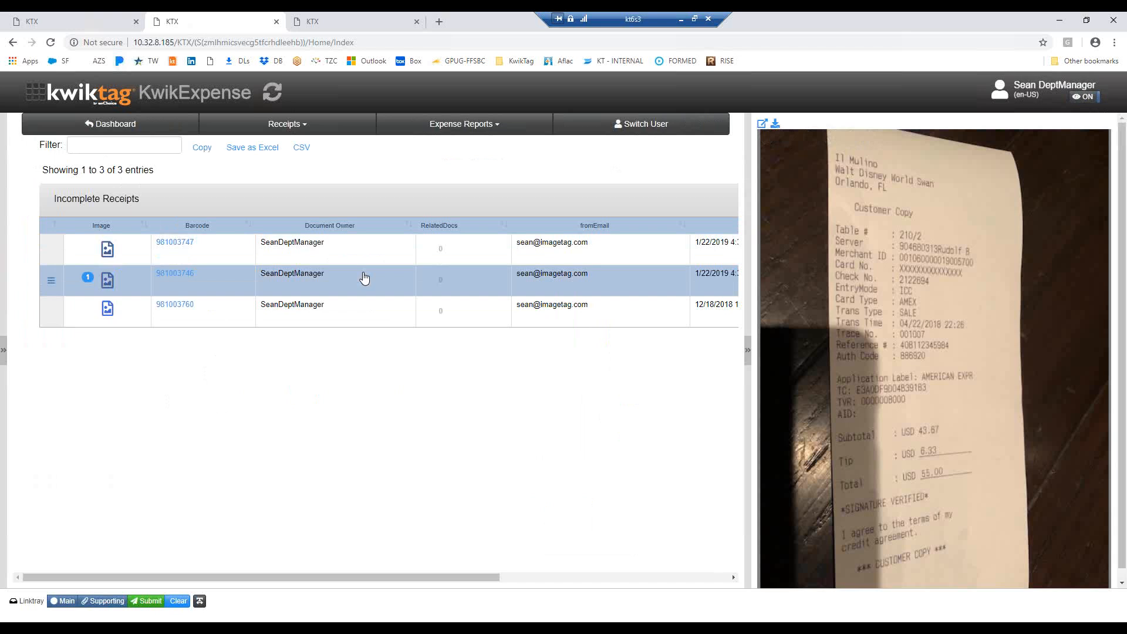
left_click(376, 314)
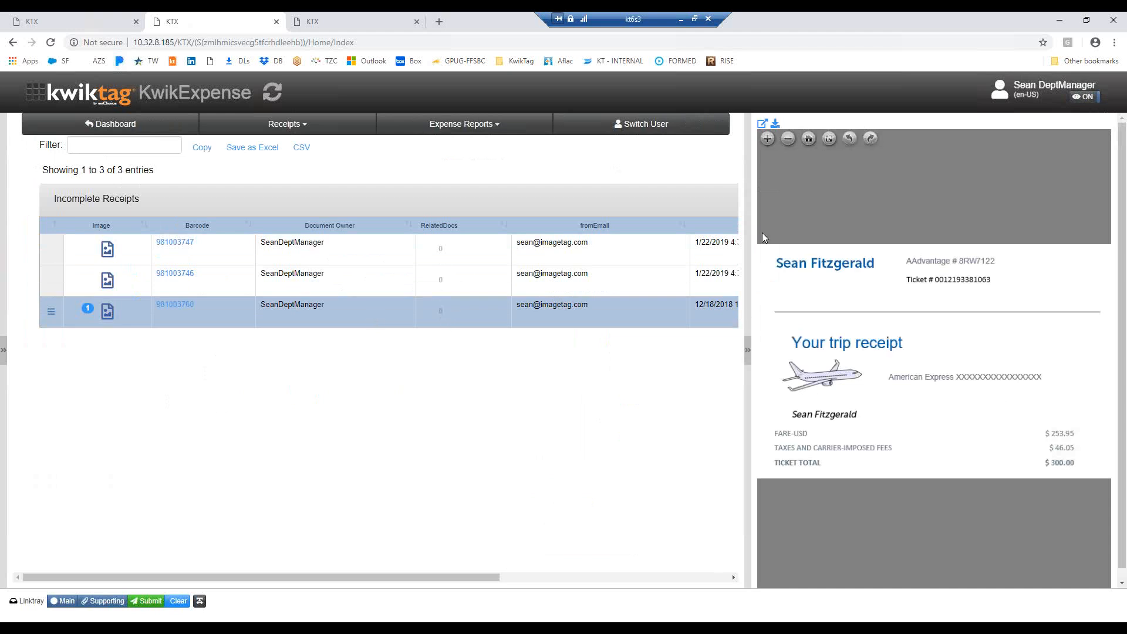
Add receipt data to the airline receipt, using the AMEX payment type and the 01/01/2019 statement line "Airline flight and seat fees" for 300
left_click(51, 312)
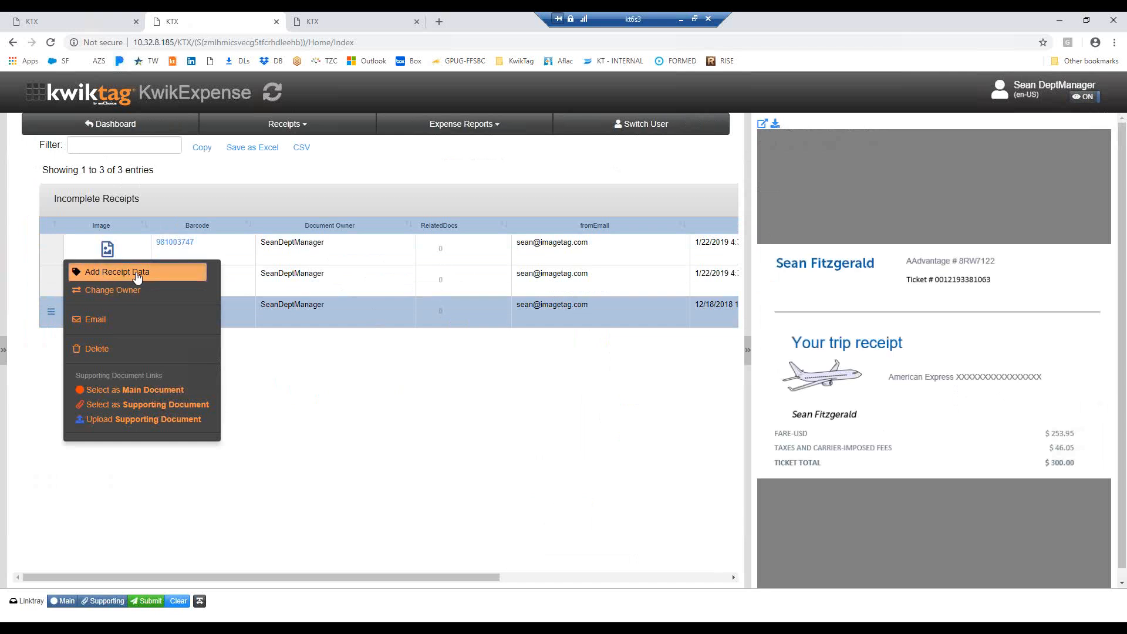
left_click(151, 277)
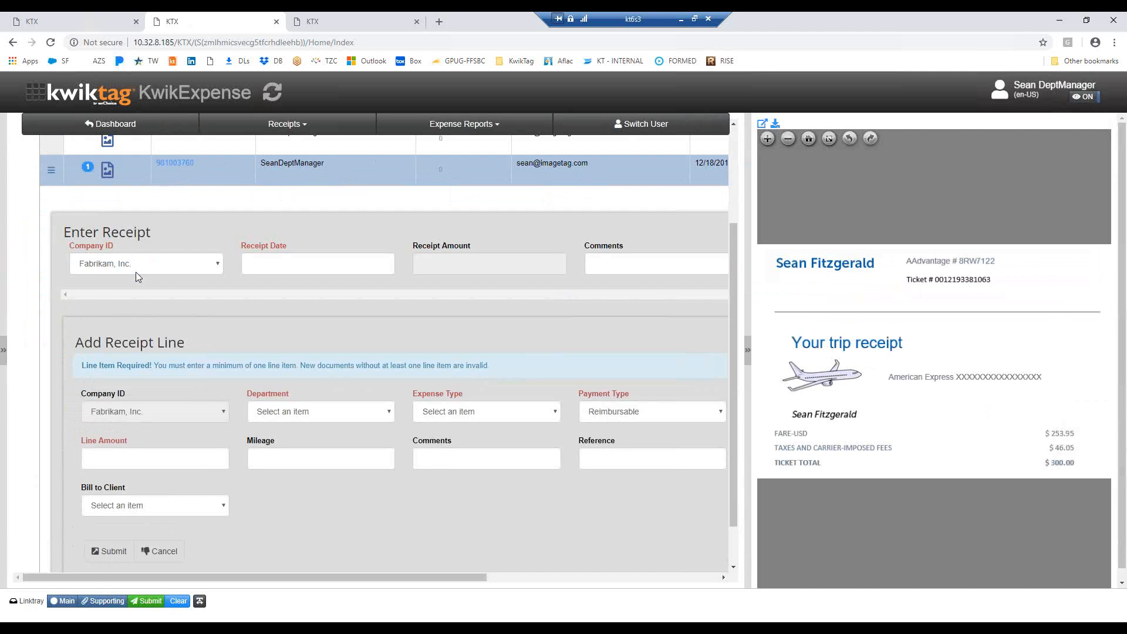
left_click(720, 414)
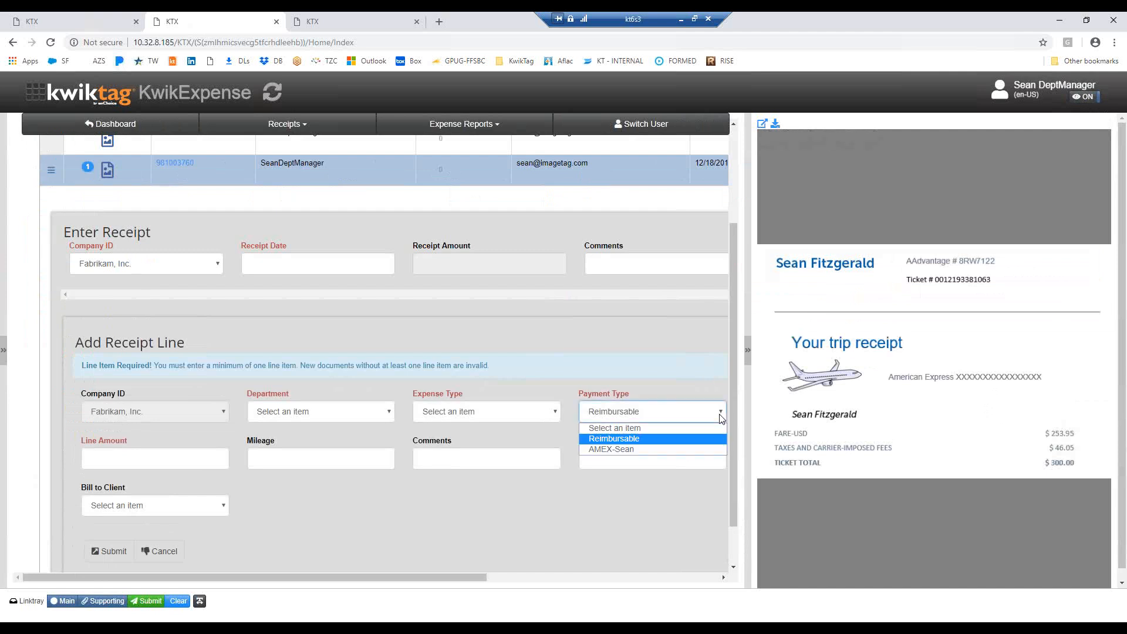
left_click(626, 450)
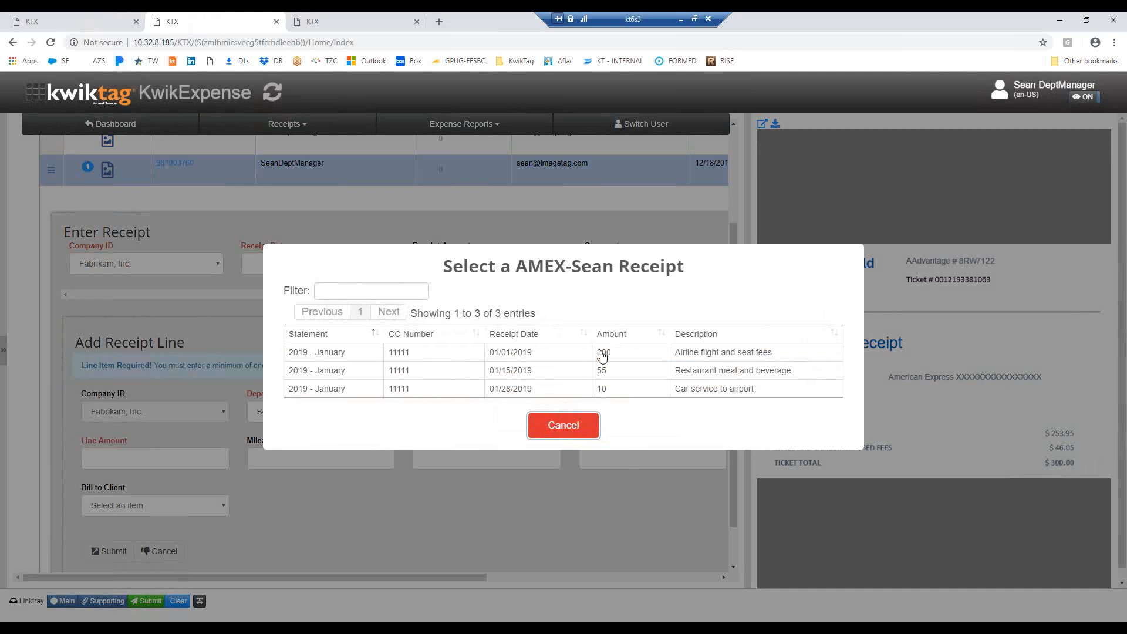
left_click(629, 353)
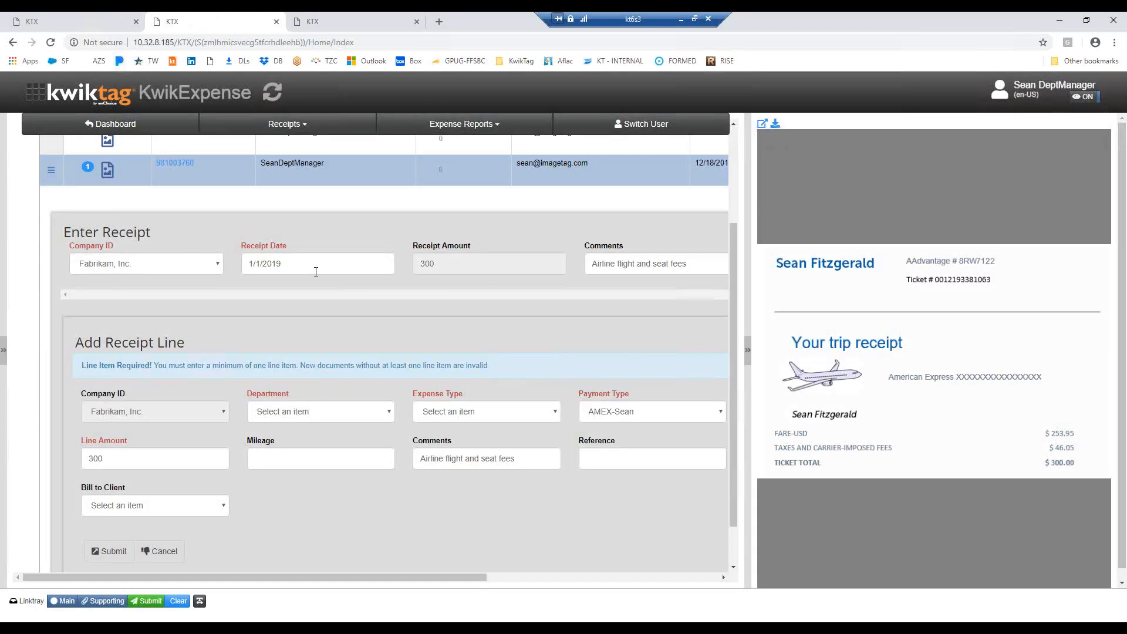
left_click(292, 263)
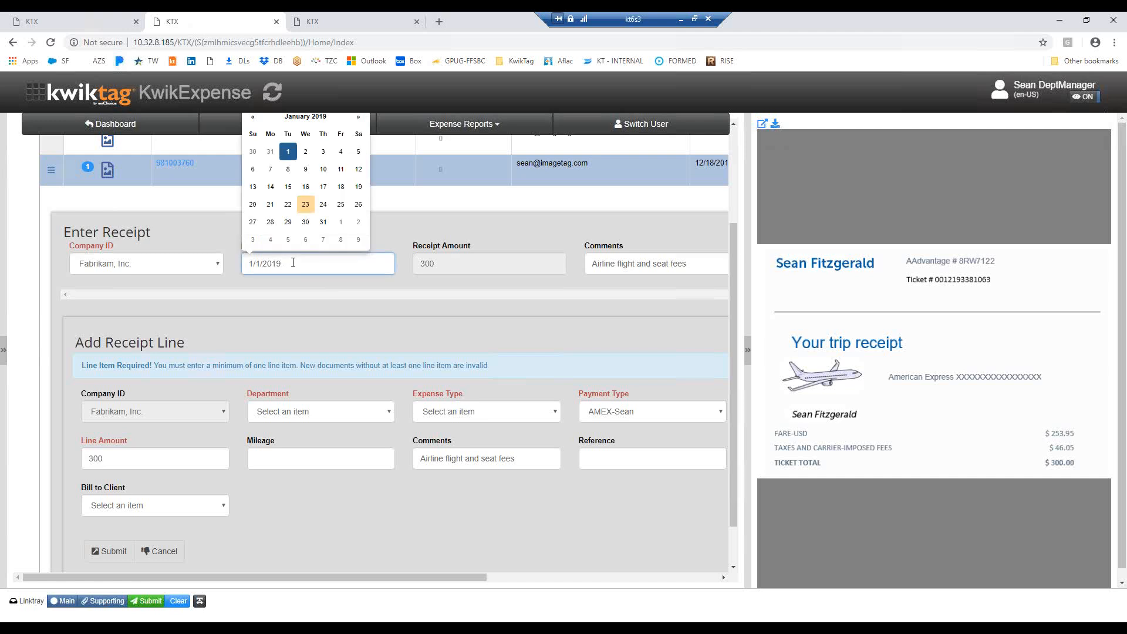
left_click(697, 267)
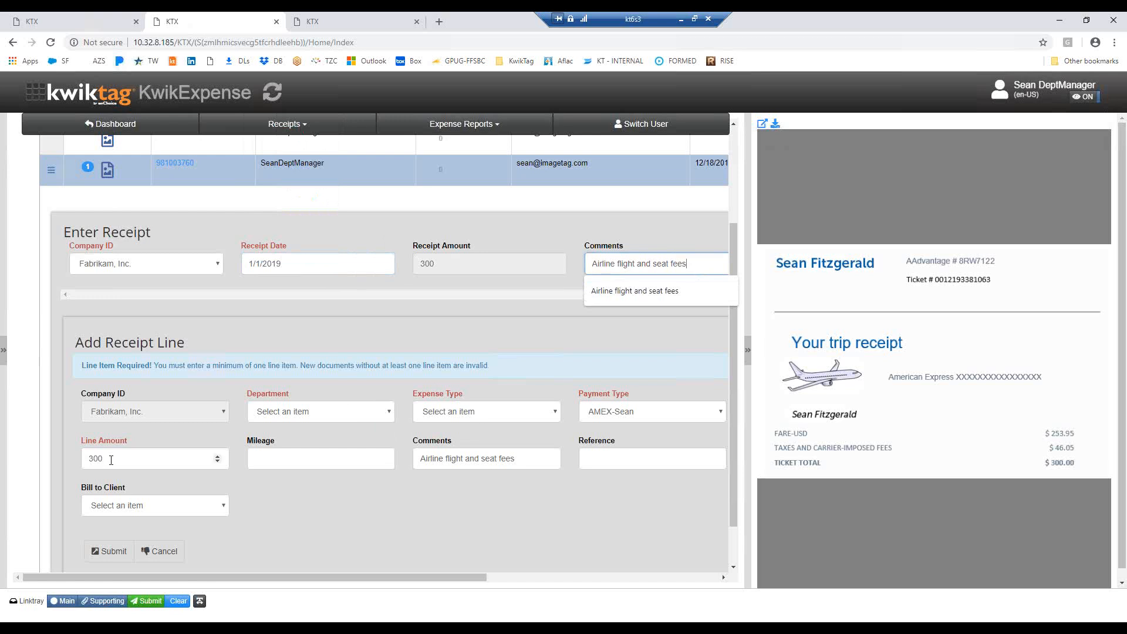
Set the receipt line's department to Sales and its expense type to Travel
left_click(386, 414)
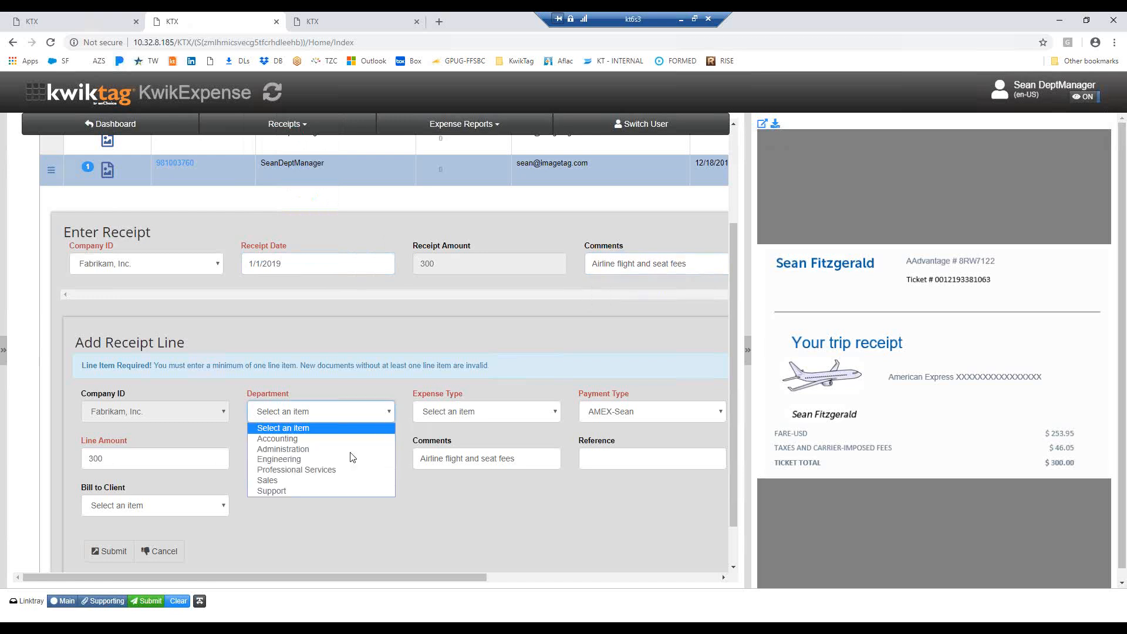
left_click(311, 483)
left_click(554, 412)
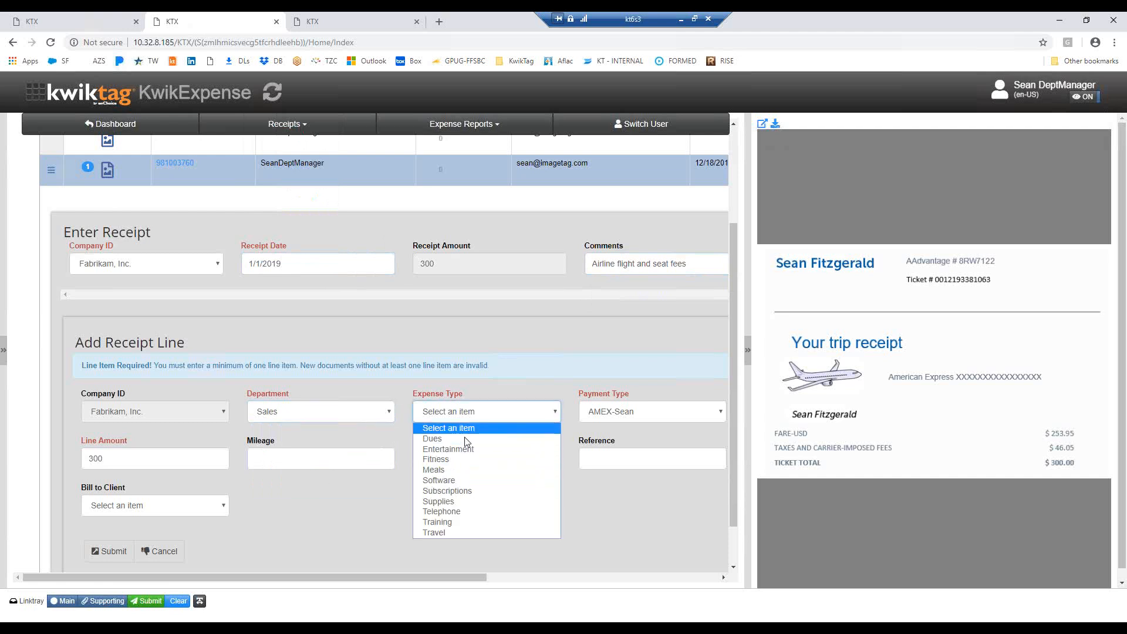
left_click(451, 534)
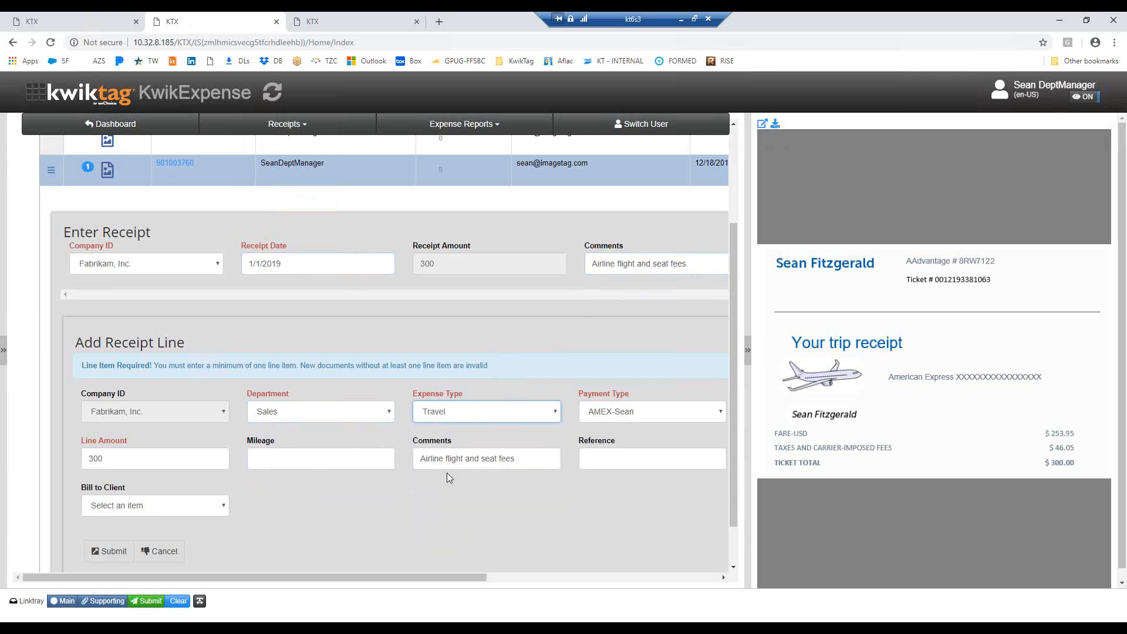
Review the department and expense type choices available for the airline receipt line
left_click(393, 414)
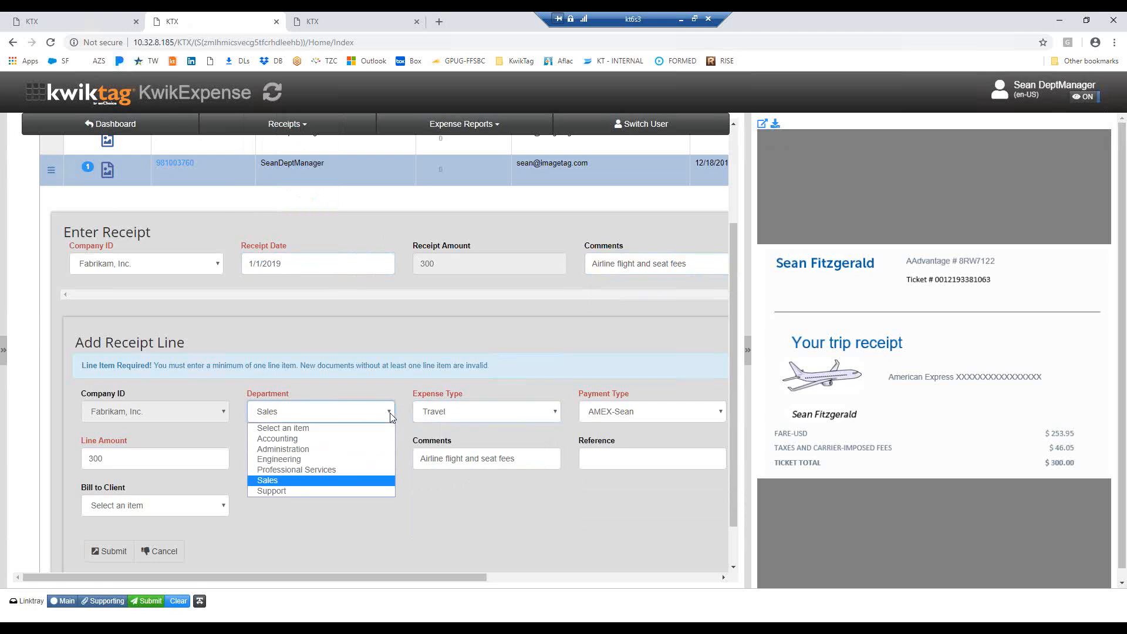
left_click(273, 481)
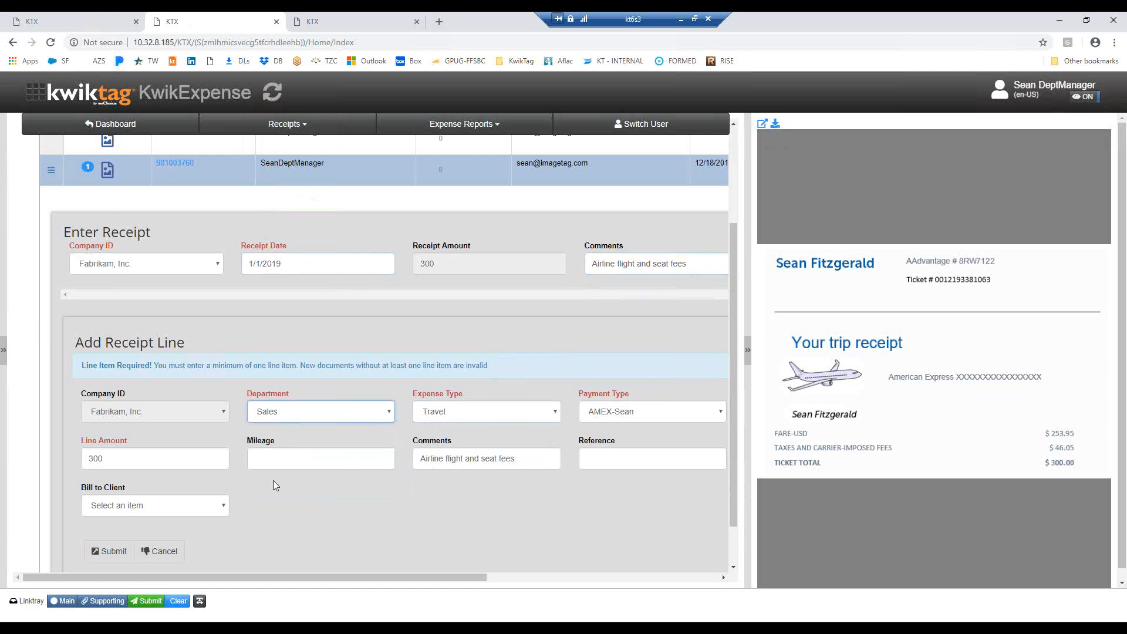
left_click(558, 412)
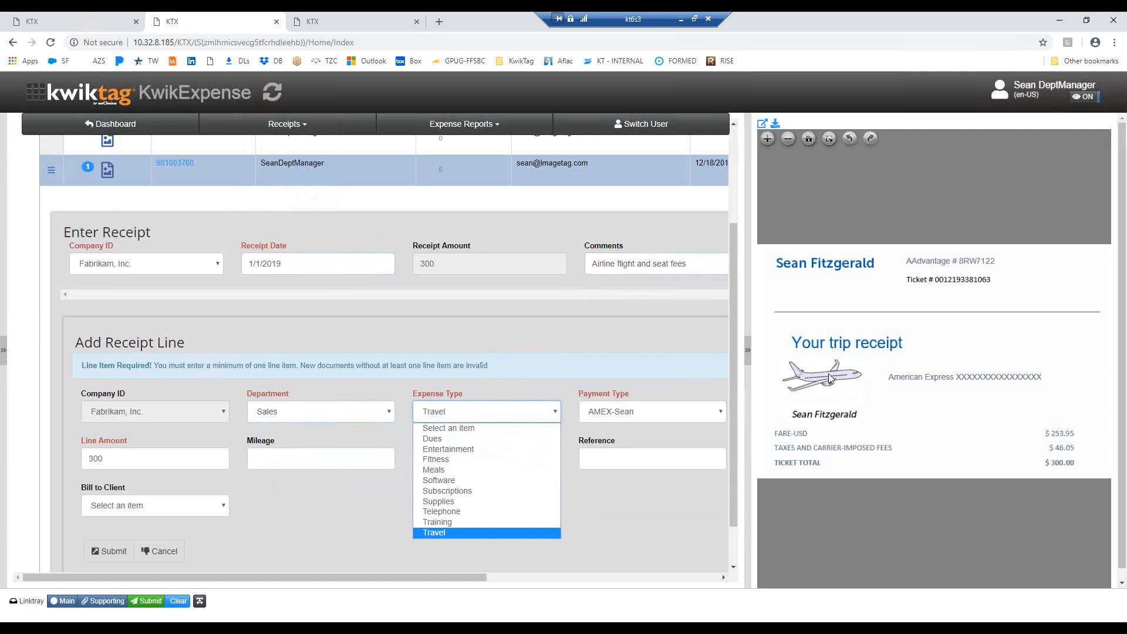
left_click(442, 534)
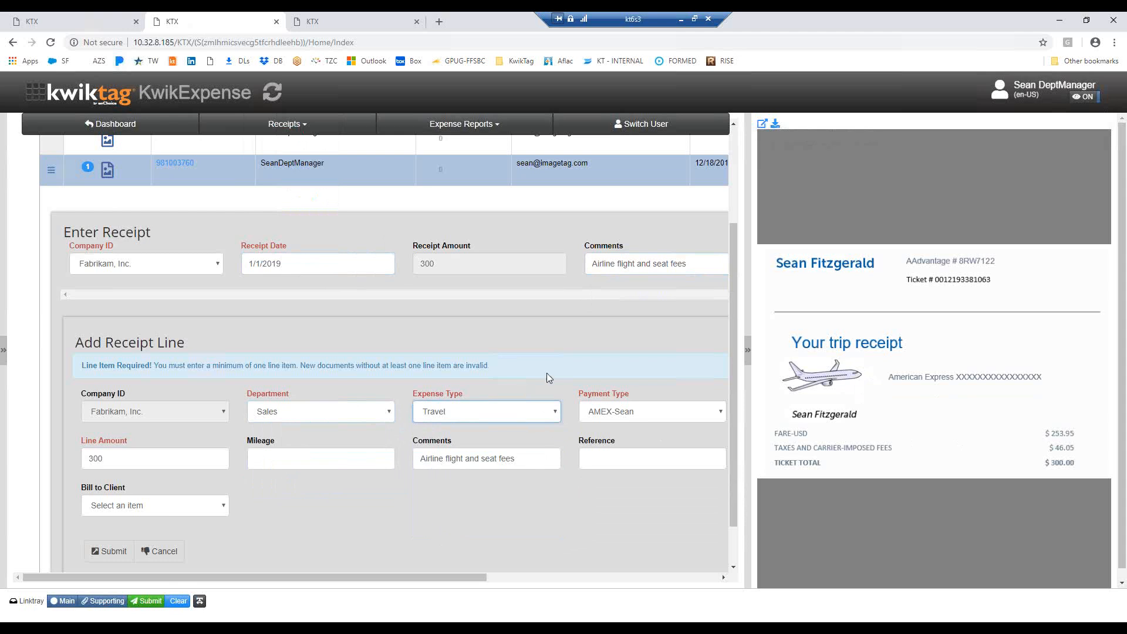
left_click(556, 413)
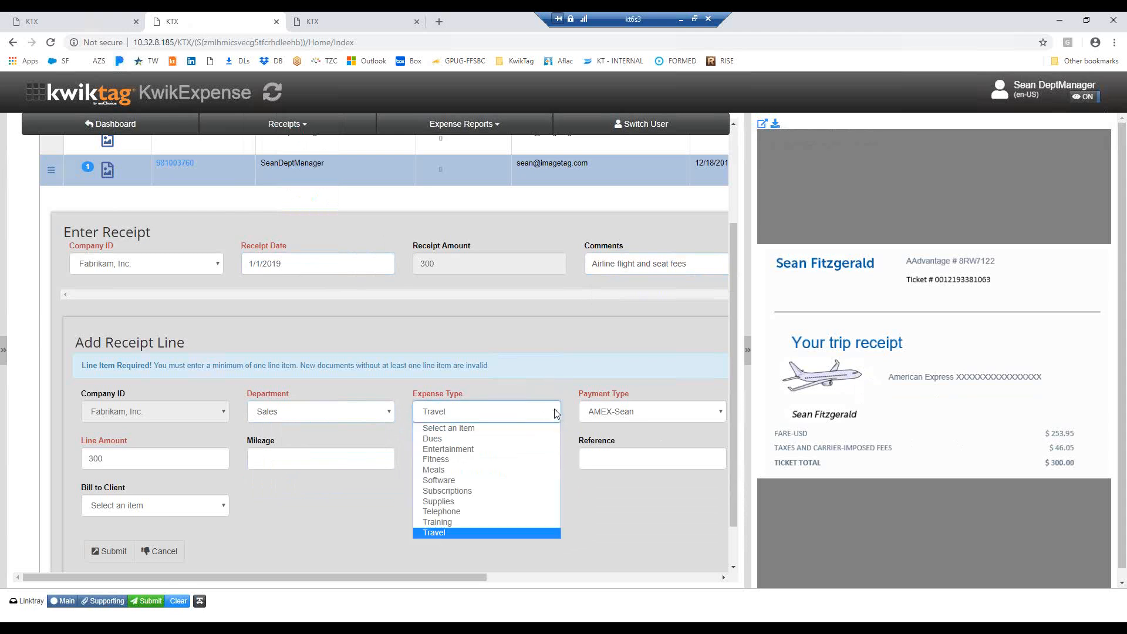
left_click(440, 534)
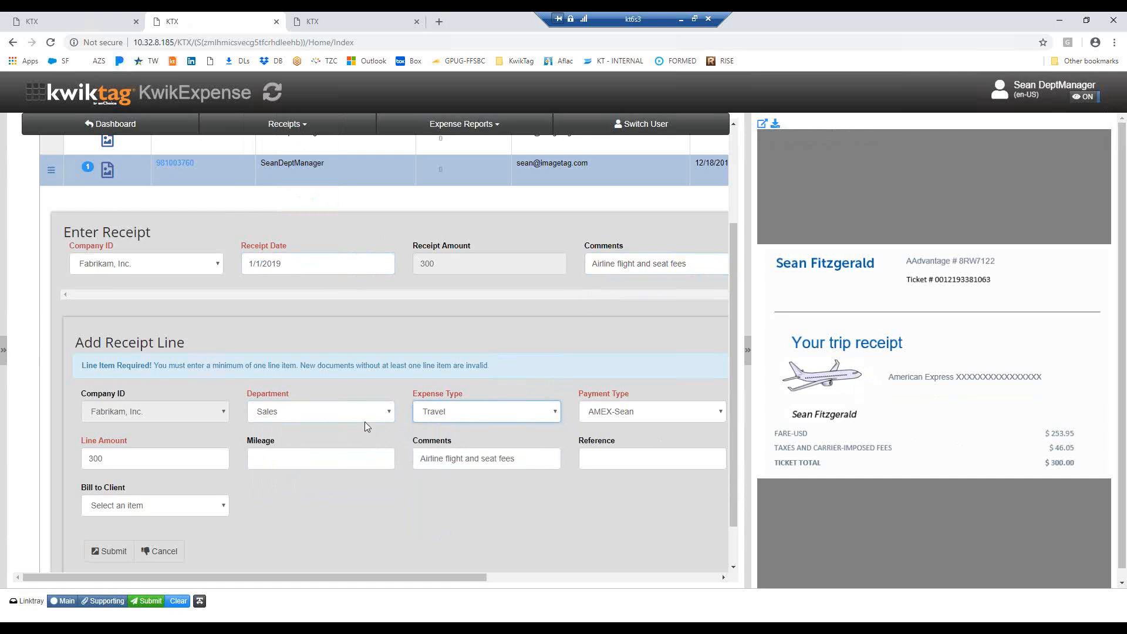
left_click(389, 413)
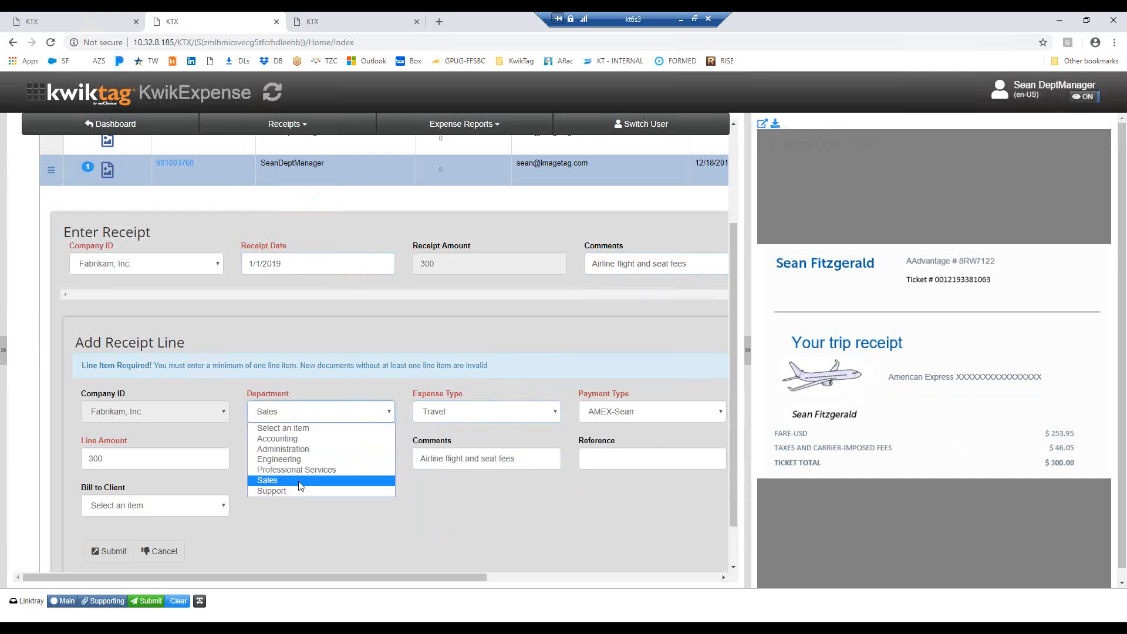
left_click(301, 481)
Submit the airline receipt line, followed by the completed airline receipt
mouse_move(761, 392)
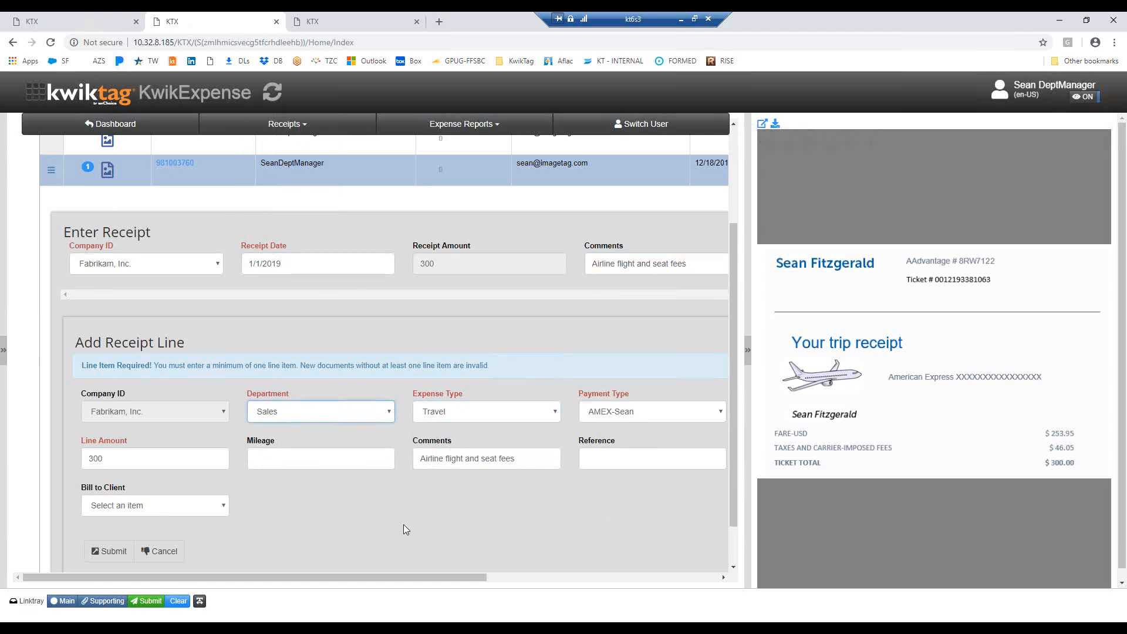
left_click(107, 551)
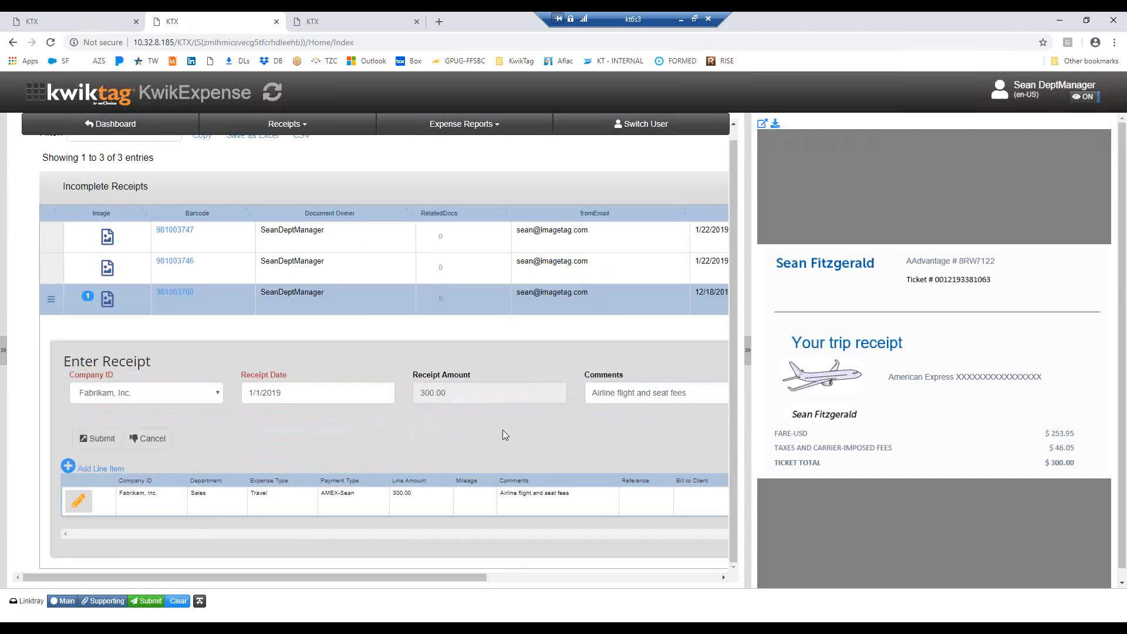
left_click(101, 439)
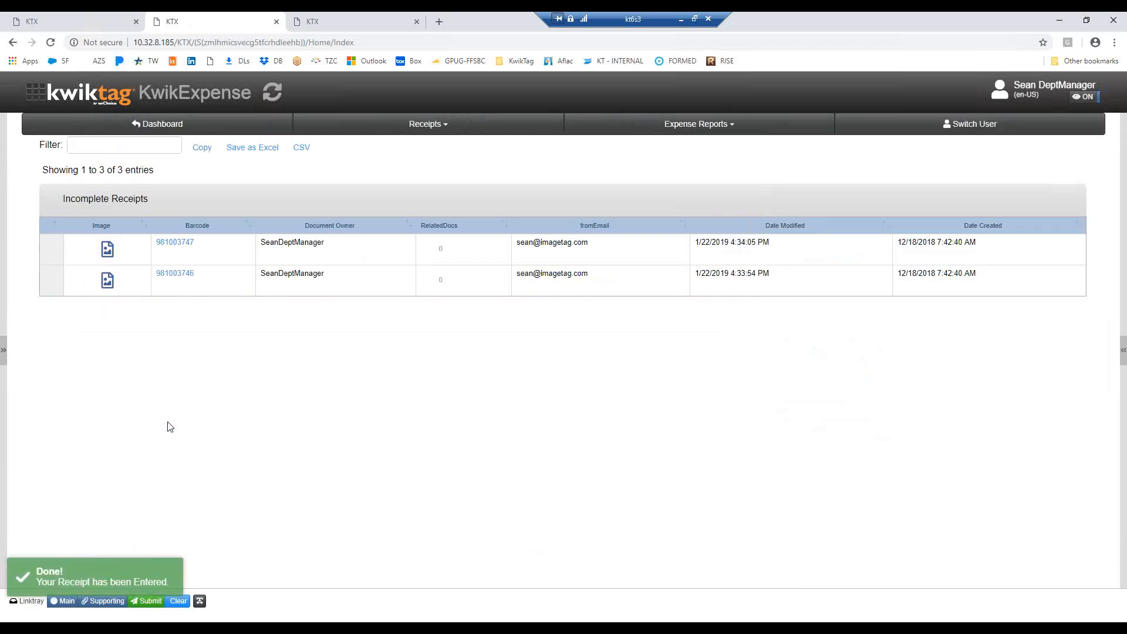
left_click(355, 286)
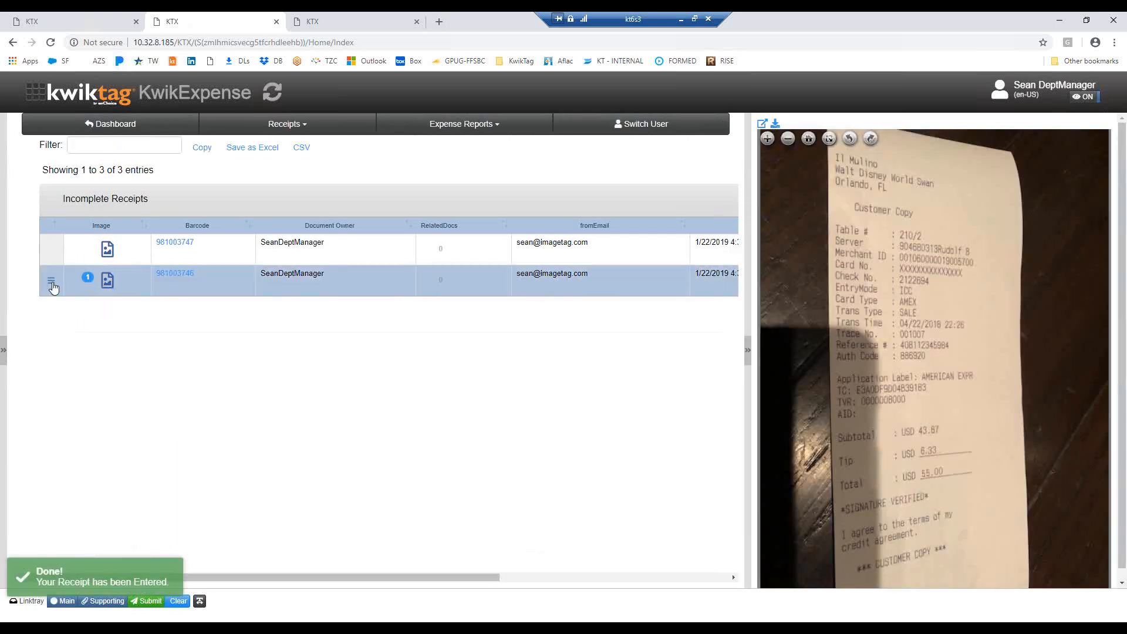
left_click(52, 282)
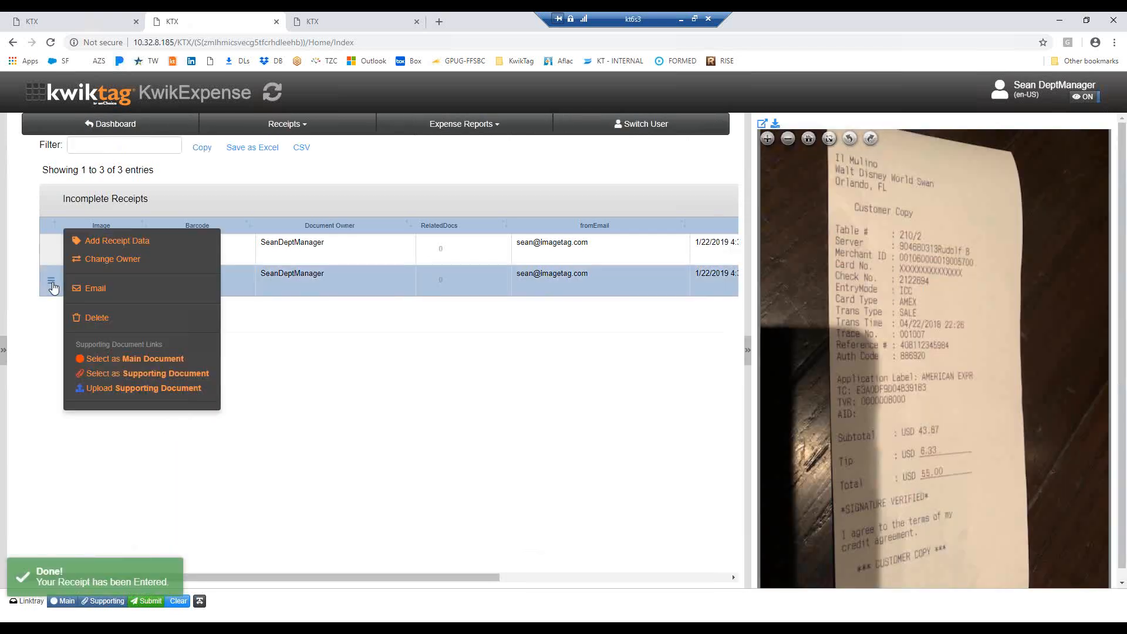
left_click(120, 244)
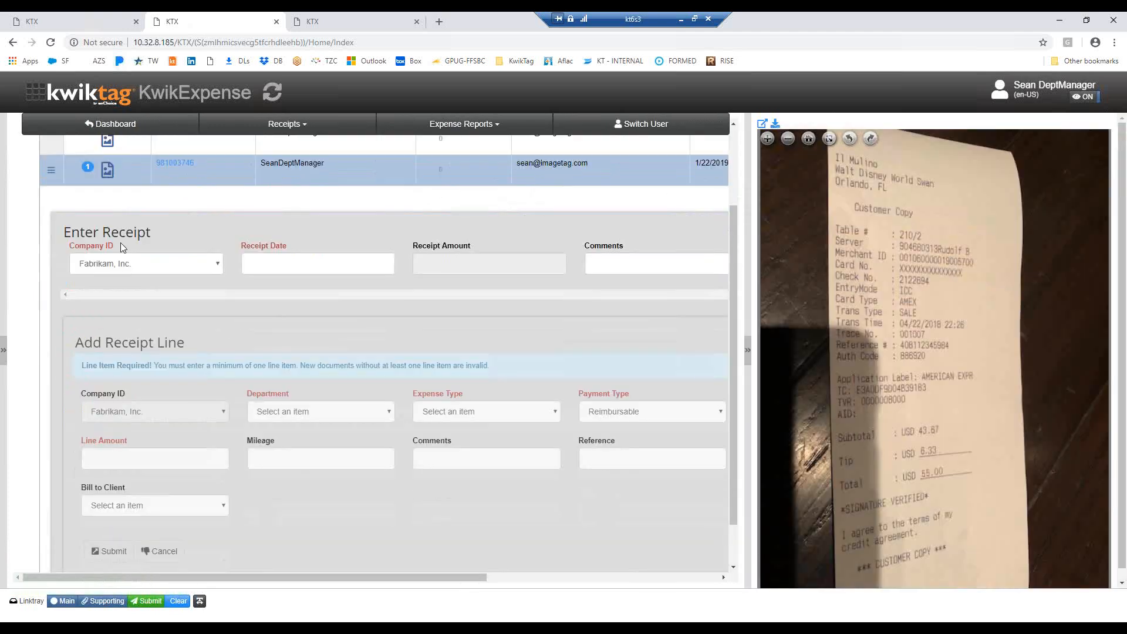
scroll(315, 460, "down", 1)
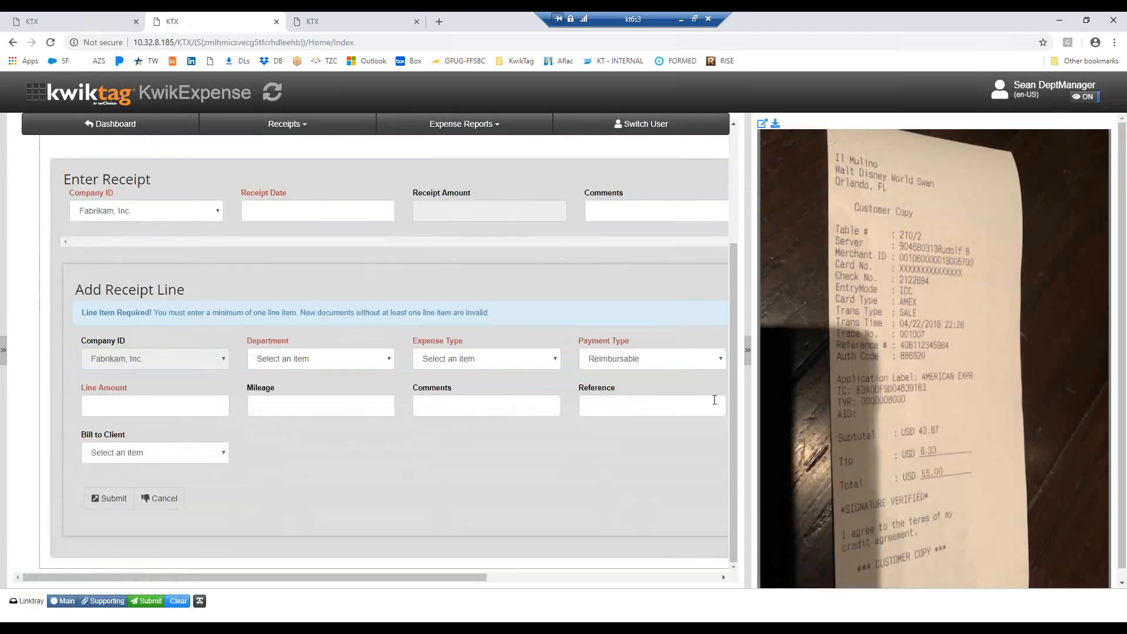
left_click(720, 362)
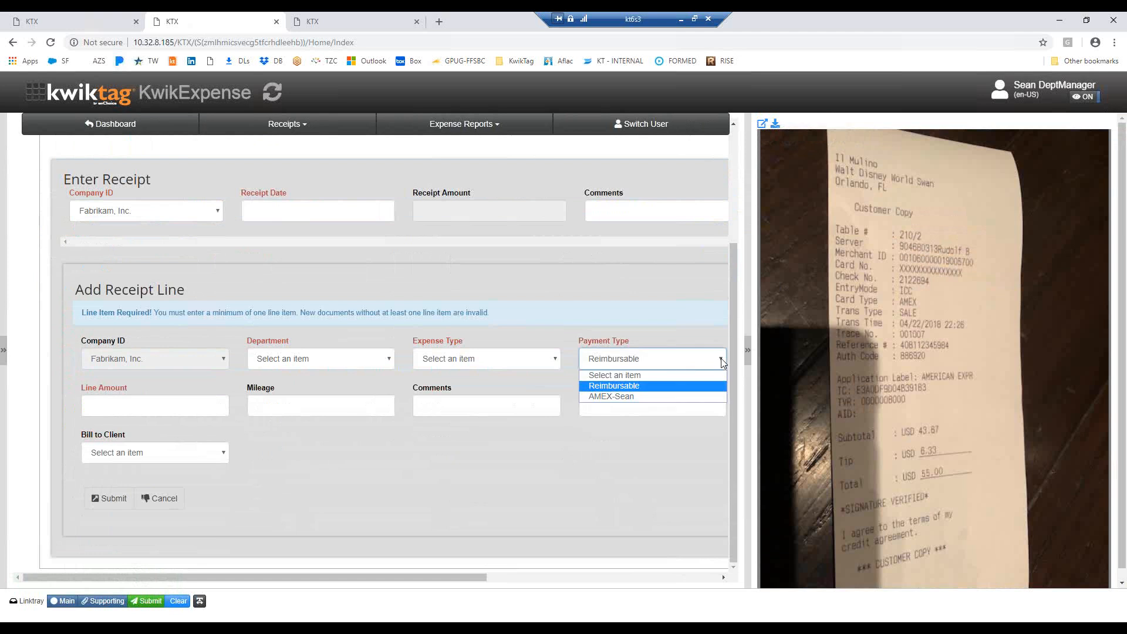
left_click(619, 398)
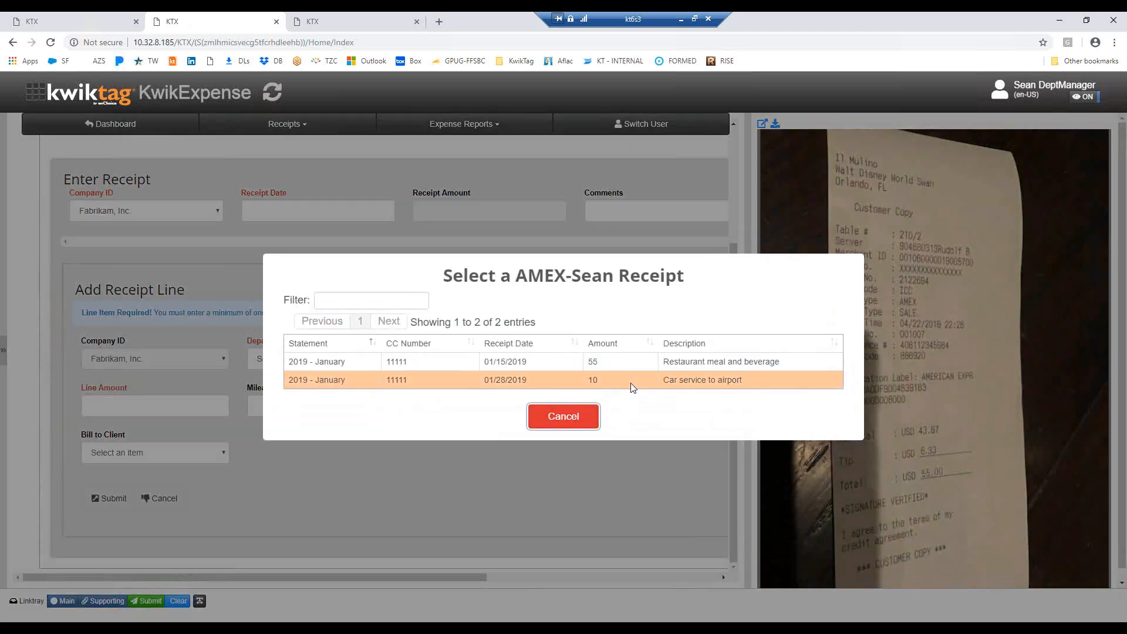
left_click(640, 379)
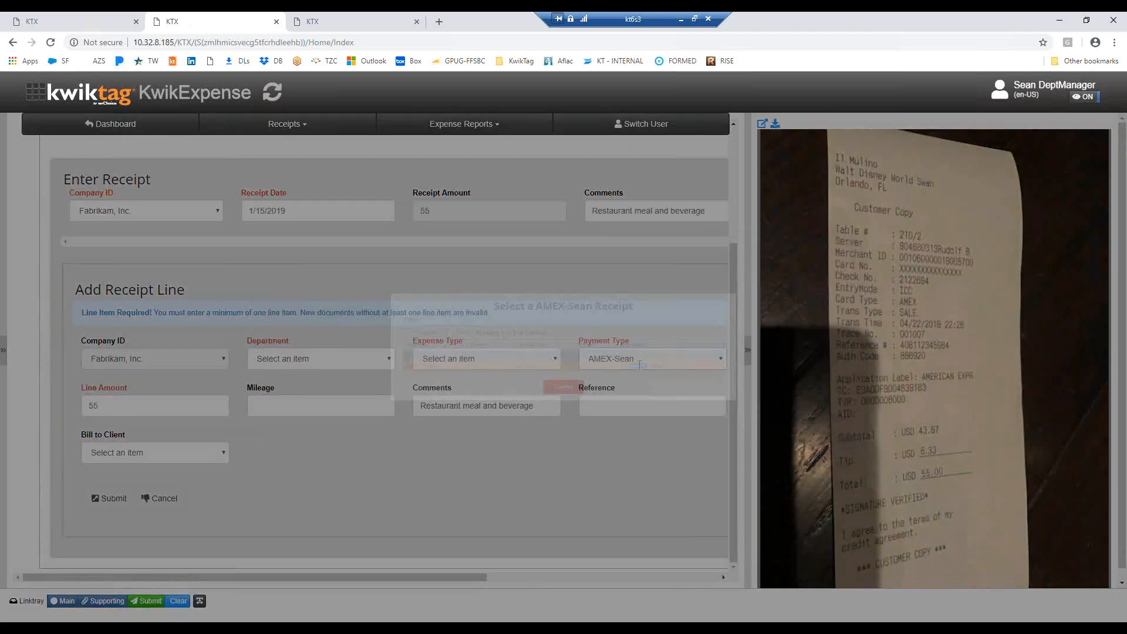
left_click(390, 362)
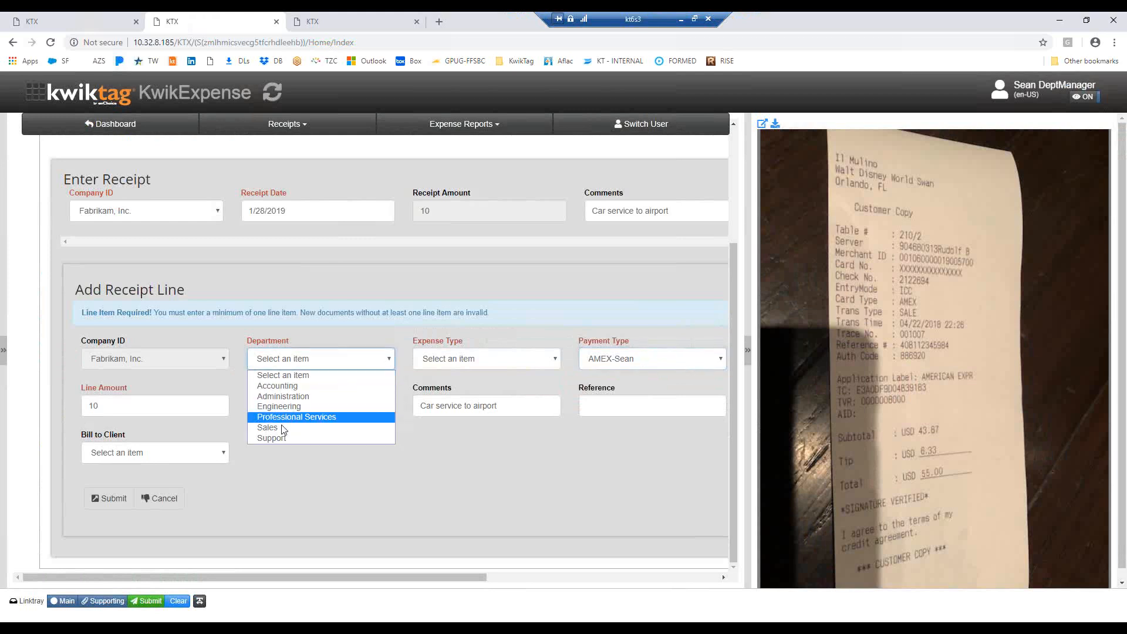
left_click(327, 425)
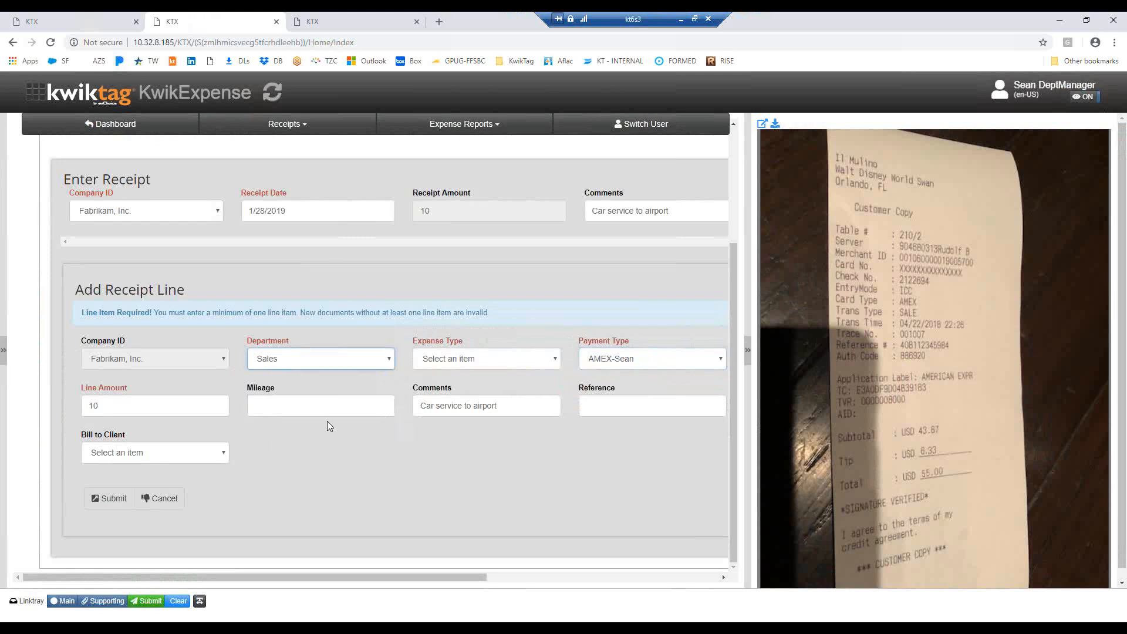
left_click(556, 359)
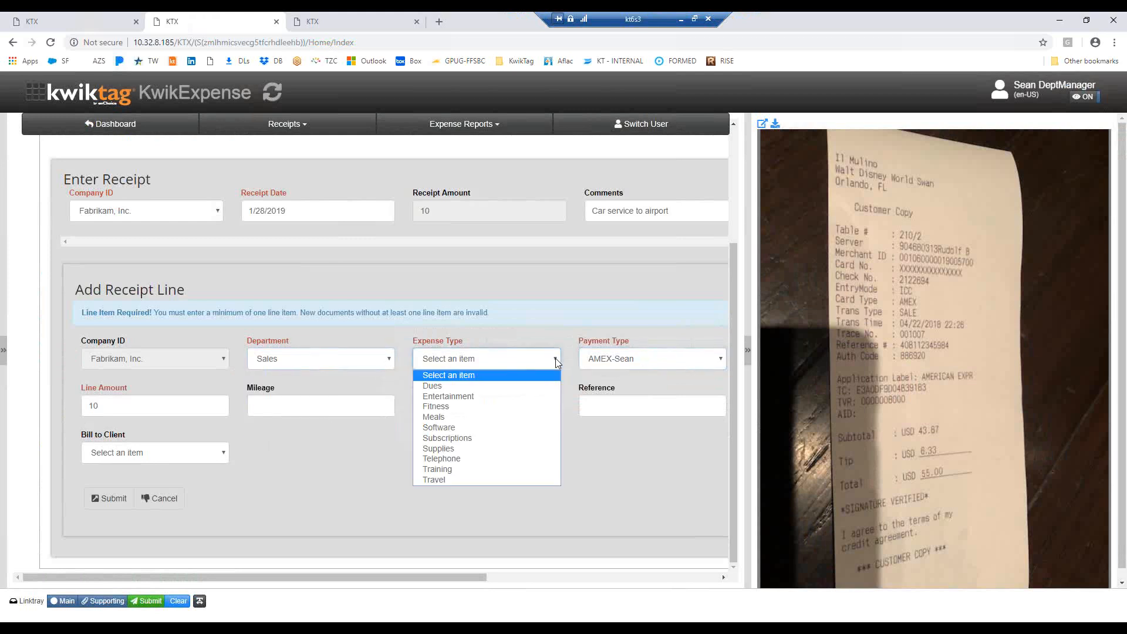
left_click(455, 420)
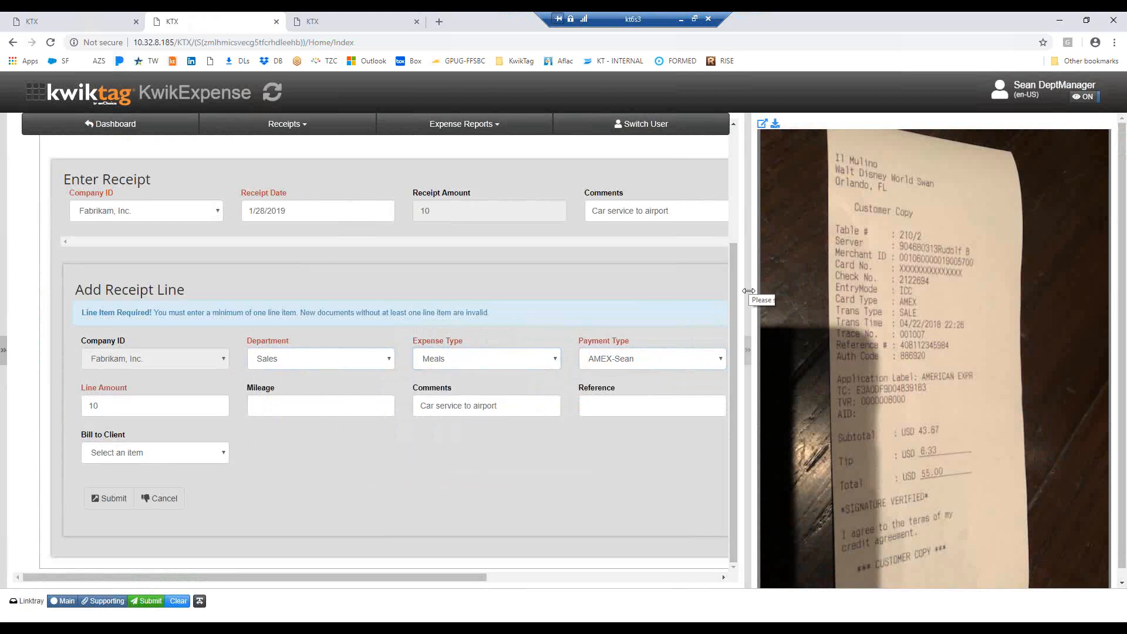
left_click_drag(750, 294, 775, 291)
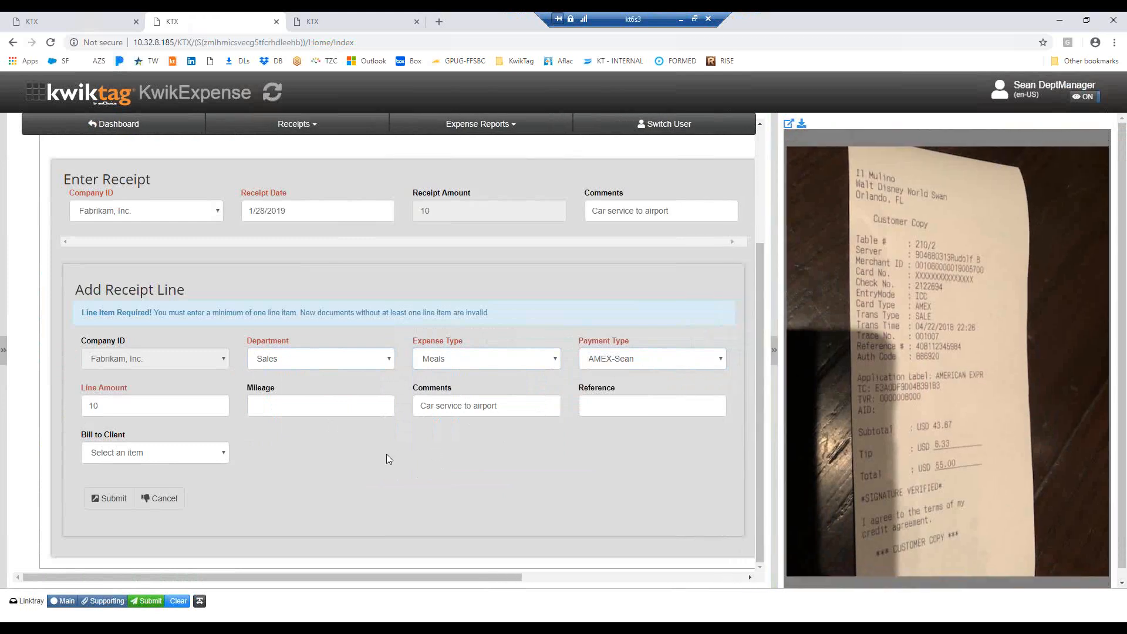
scroll(386, 454, "up", 2)
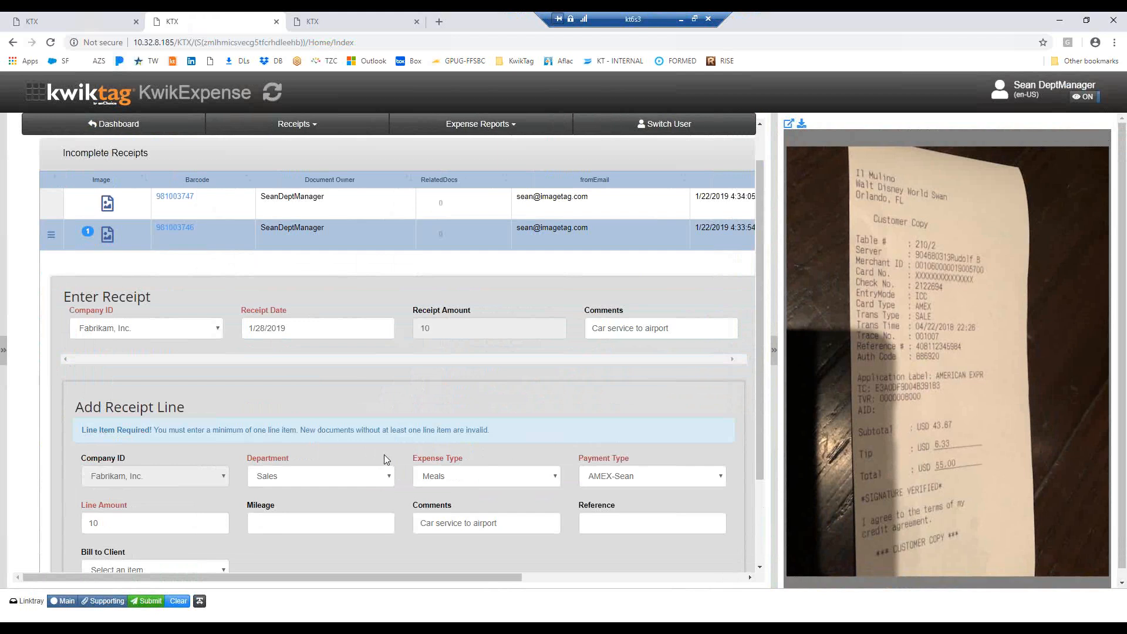
scroll(384, 454, "down", 2)
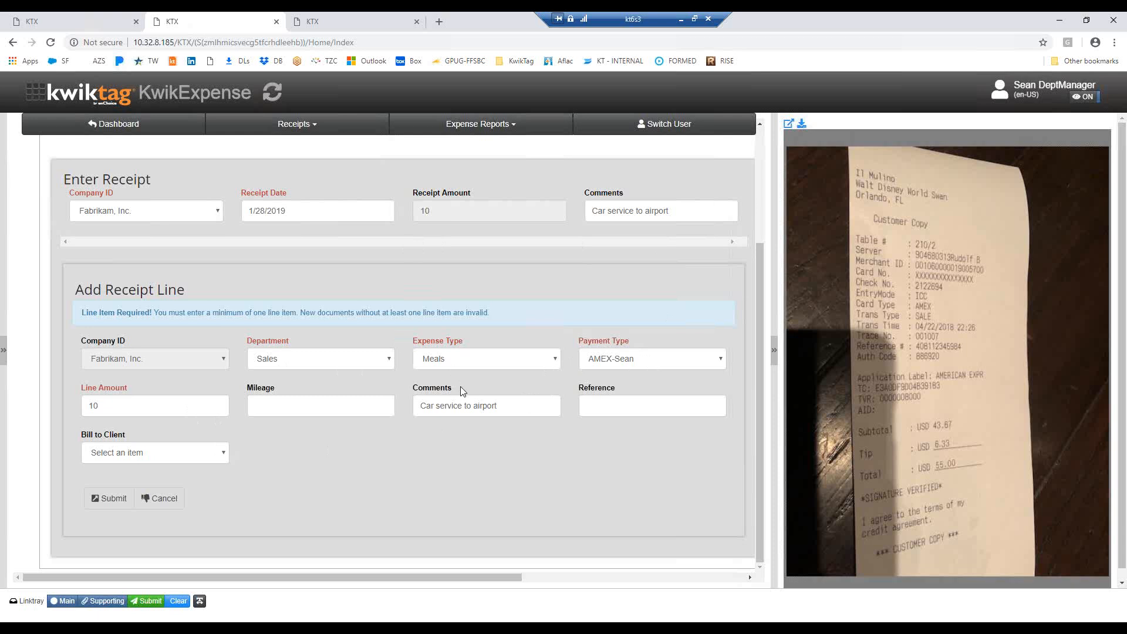
scroll(460, 387, "up", 3)
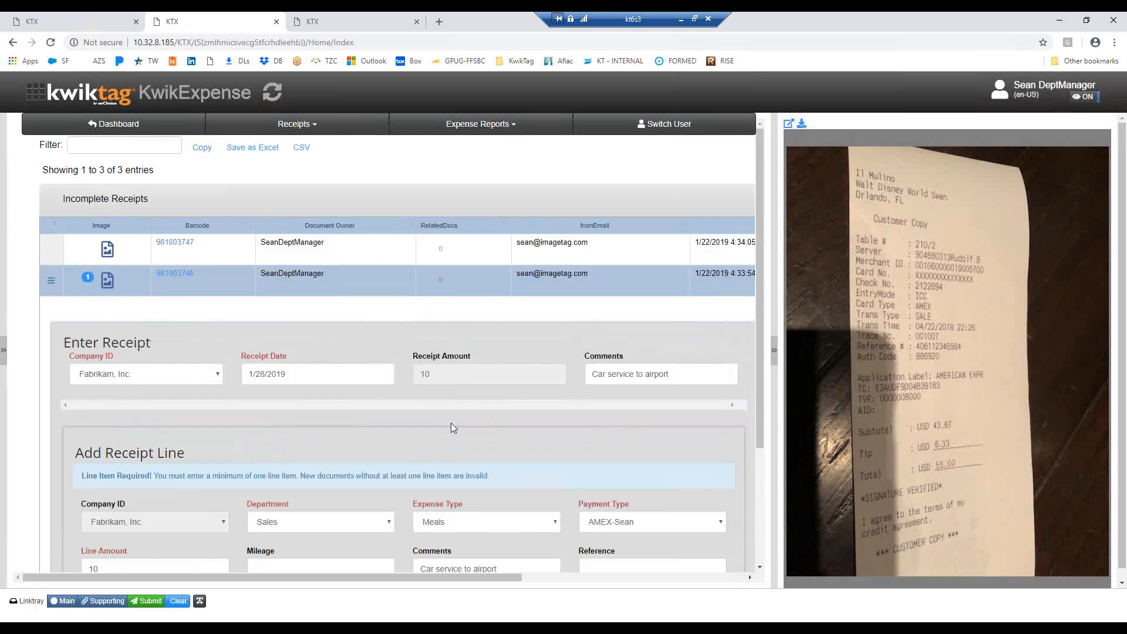
scroll(451, 422, "down", 1)
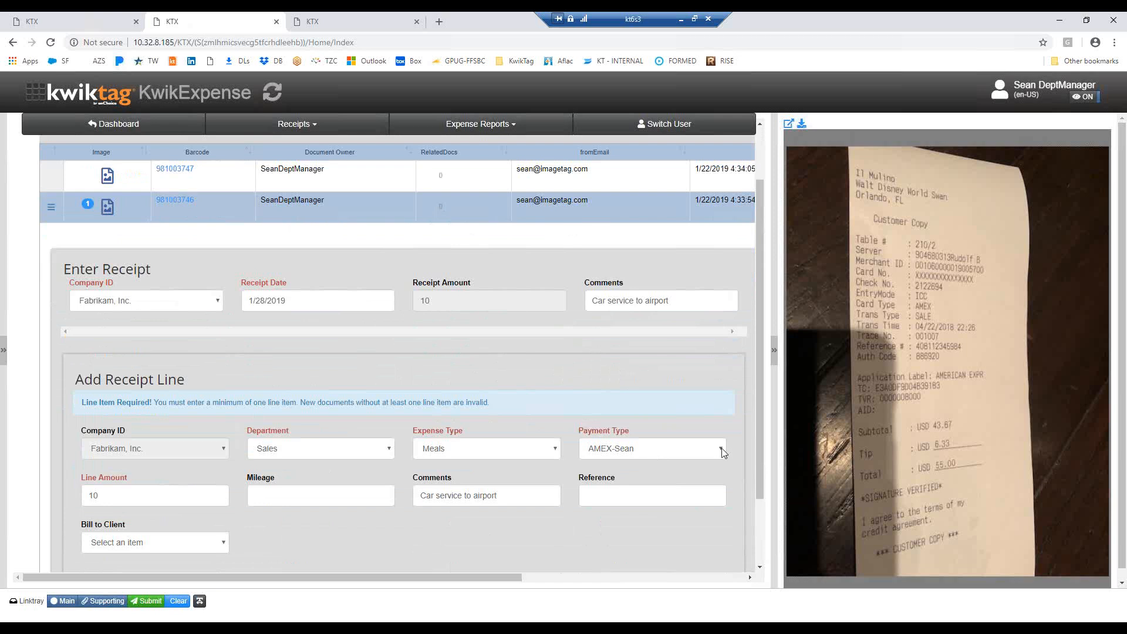
left_click(722, 451)
left_click(624, 485)
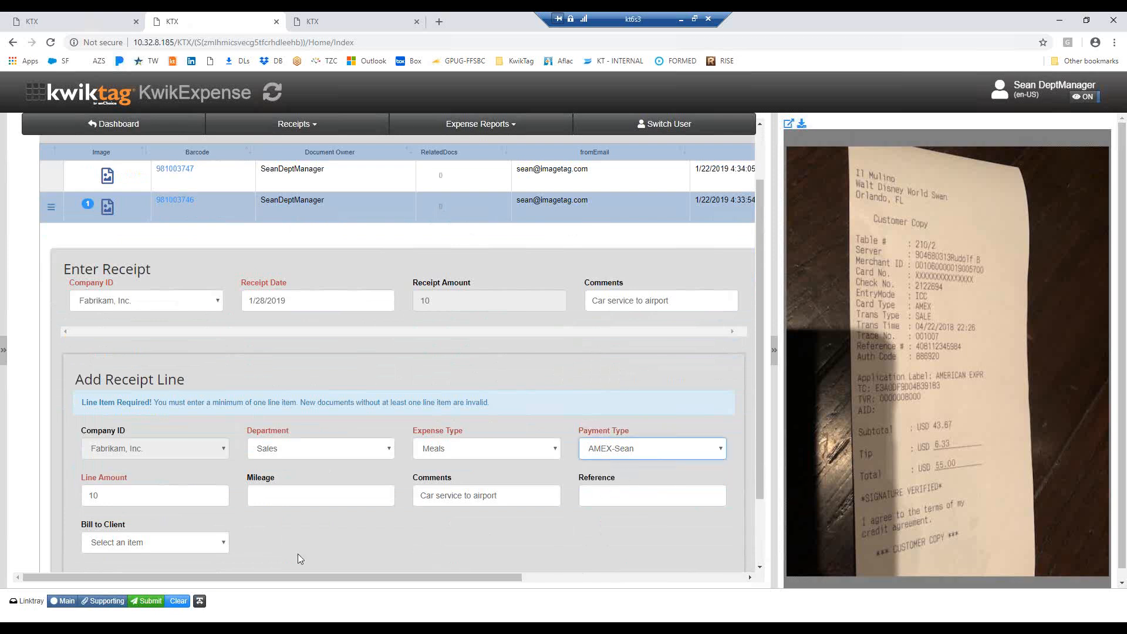
scroll(298, 554, "down", 2)
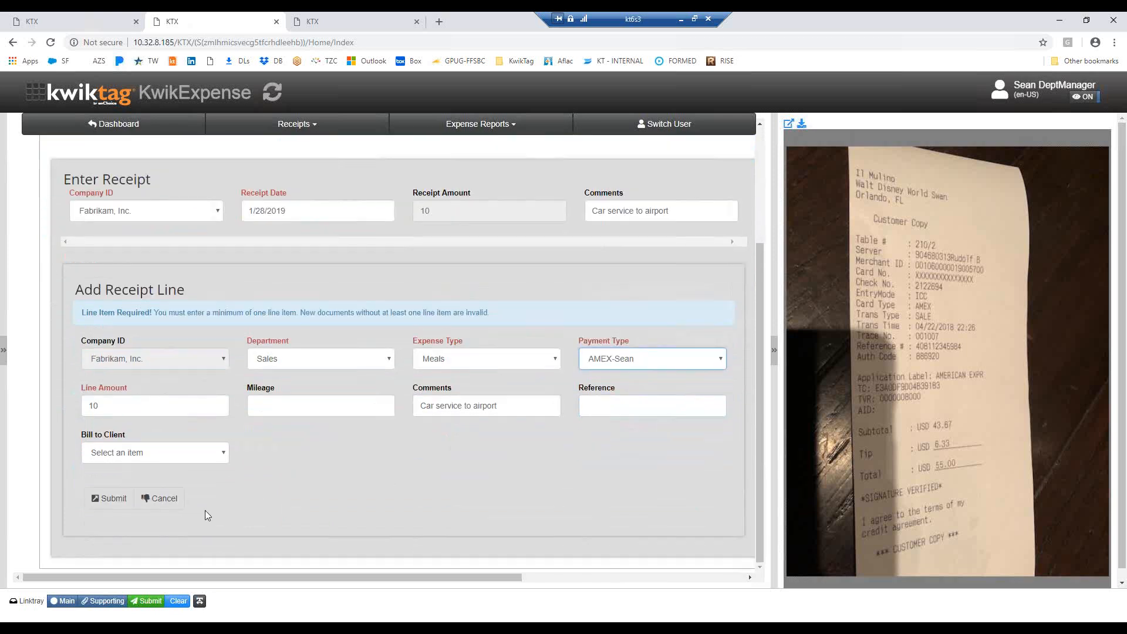
left_click(160, 499)
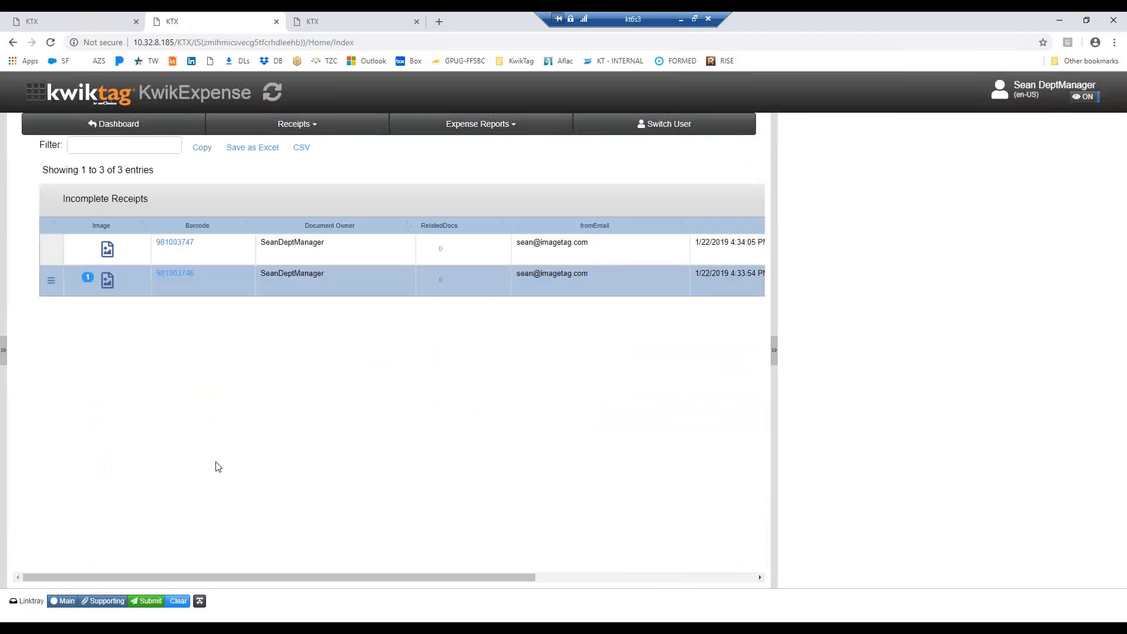
Add receipt data to the restaurant receipt, using the AMEX payment type and the 01/15/2019 statement line "Restaurant meal and beverage" for 55
left_click(52, 286)
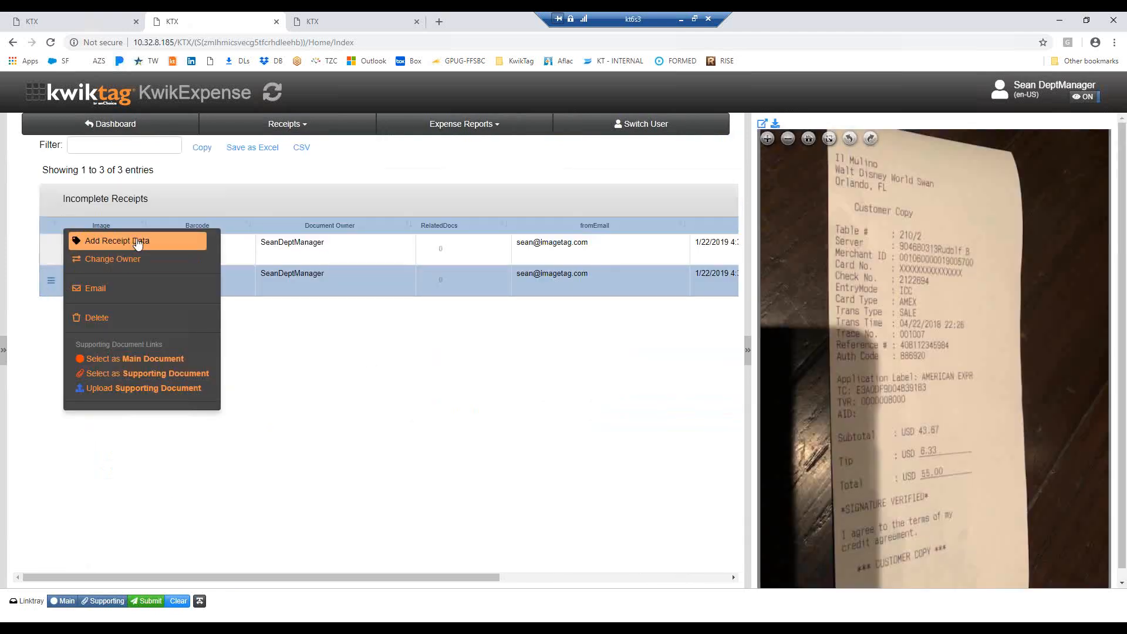
left_click(138, 243)
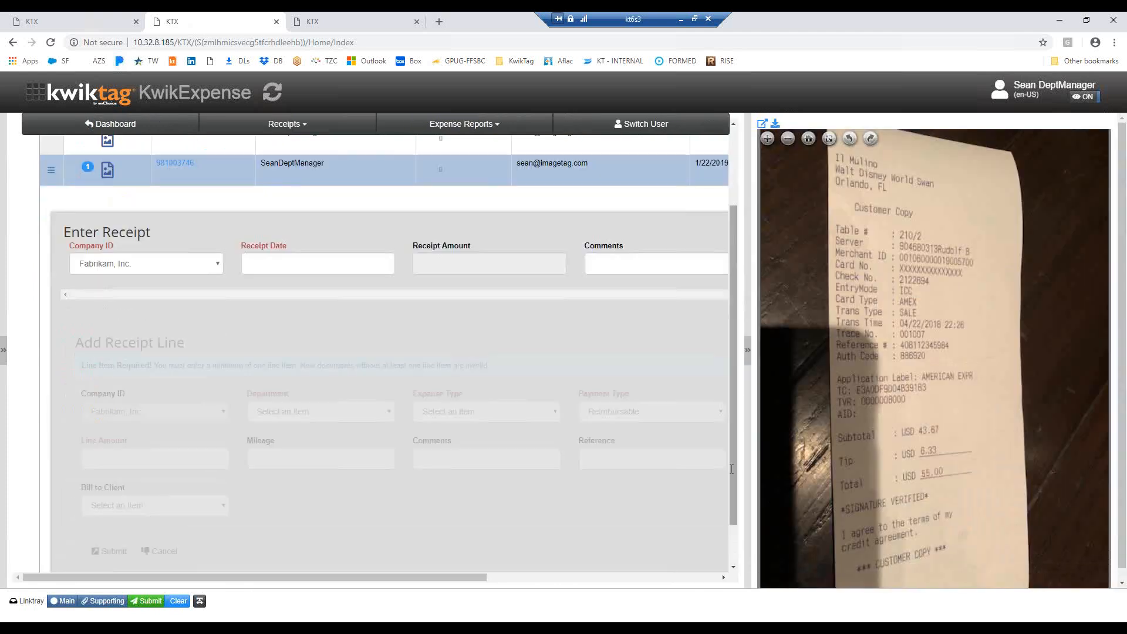
left_click(718, 418)
left_click(639, 456)
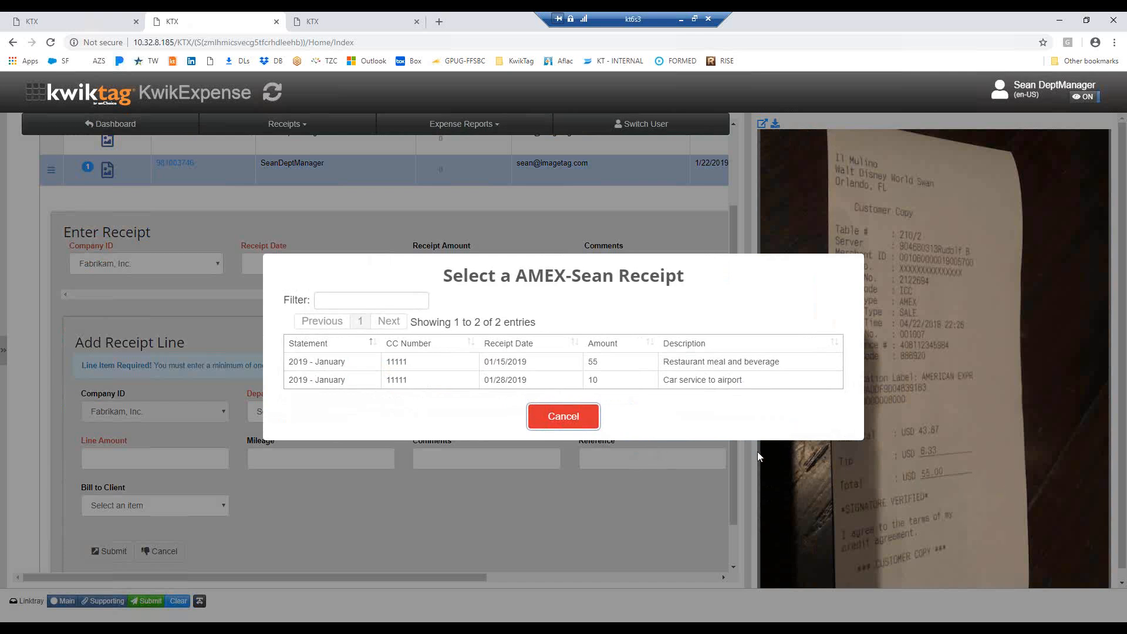
left_click(522, 361)
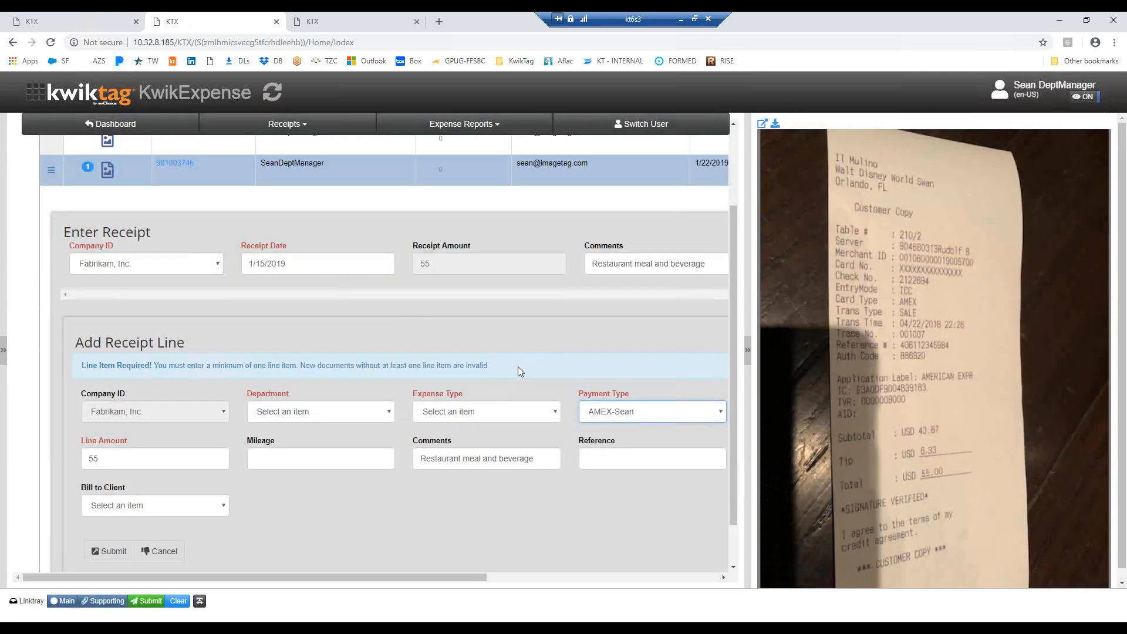
Set the restaurant receipt line's department to Sales and expense type to Meals, and submit the line and the receipt
left_click(390, 415)
left_click(274, 493)
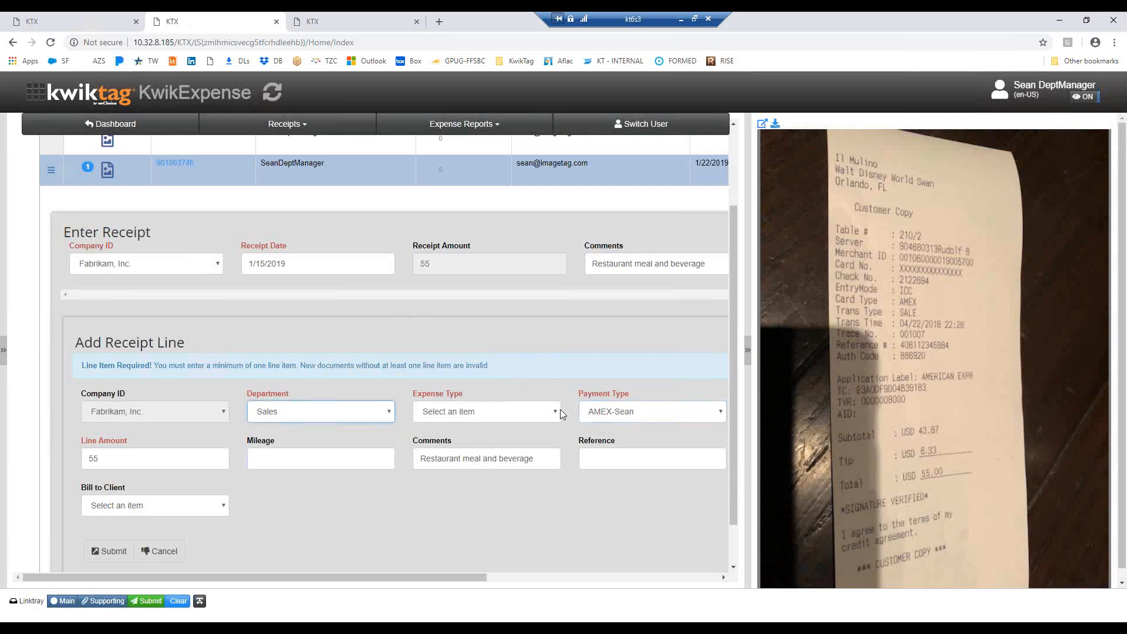
left_click(558, 411)
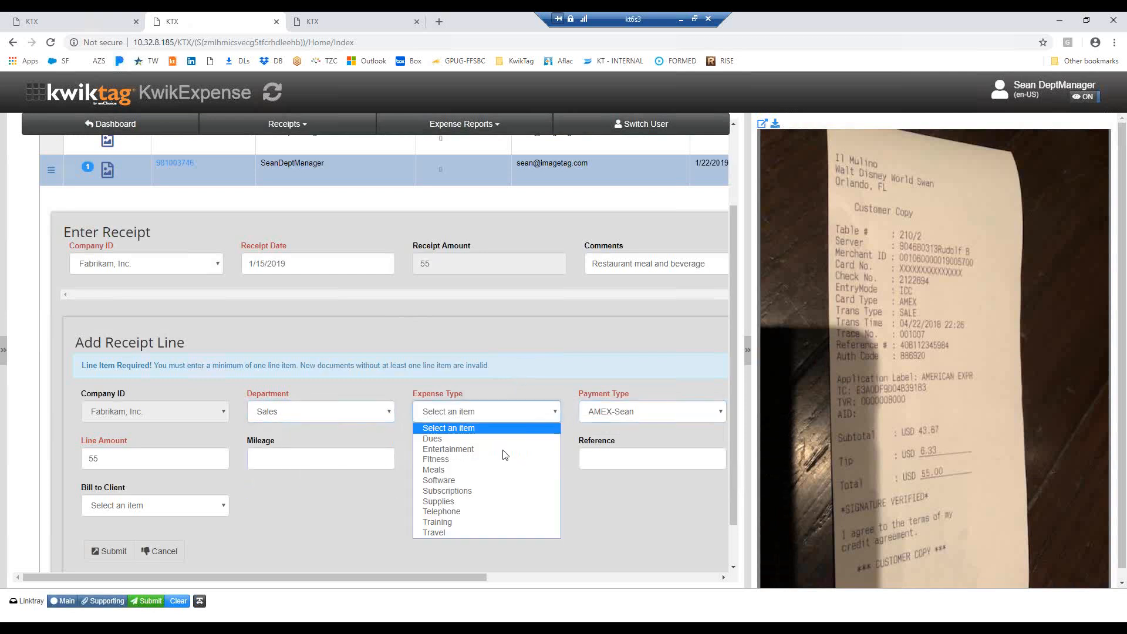
left_click(442, 472)
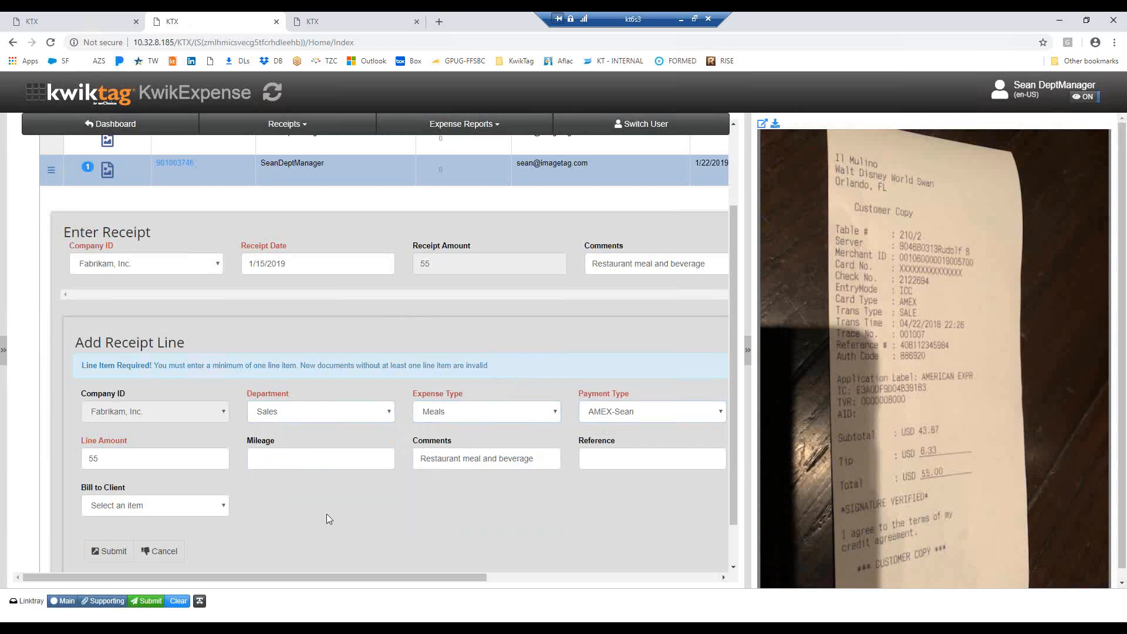
left_click(99, 553)
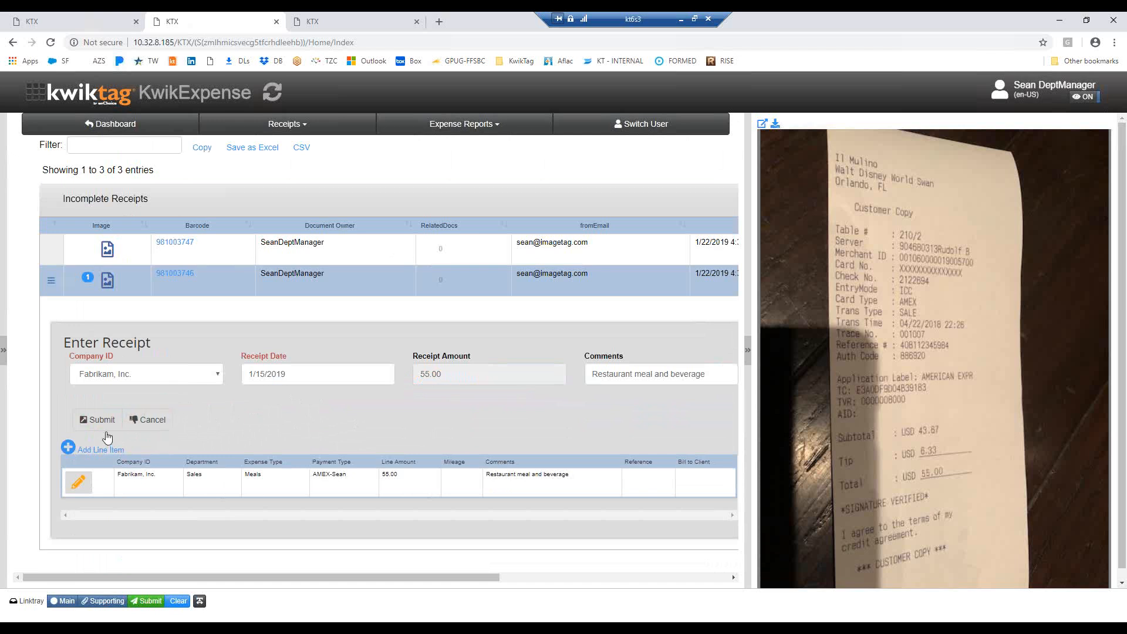
left_click(94, 419)
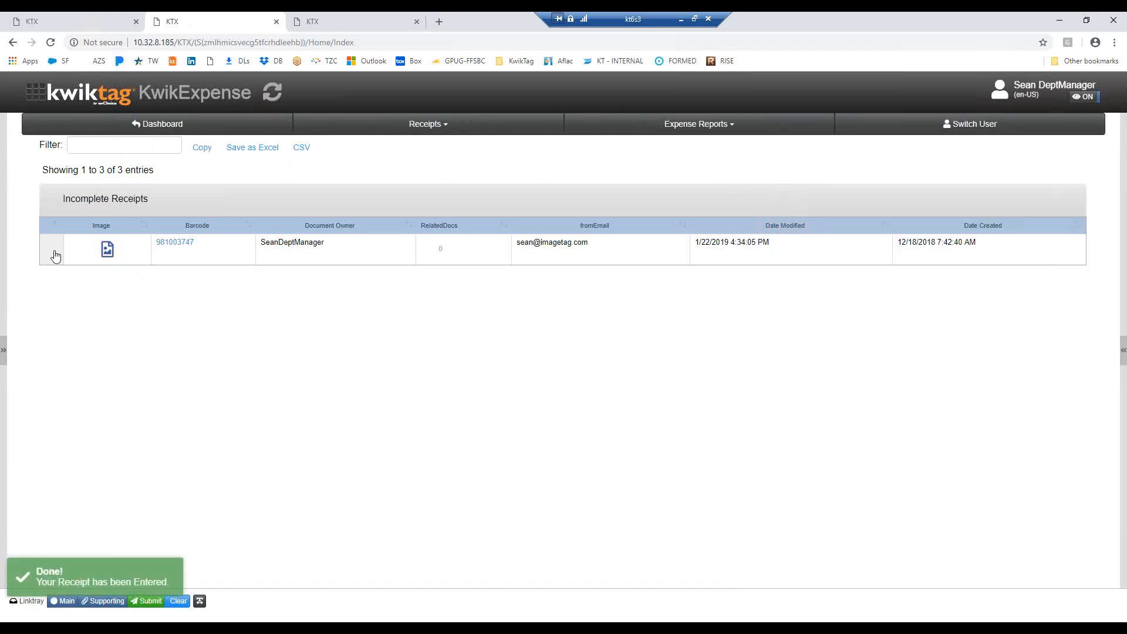
Add receipt data to the ride receipt, using the AMEX payment type and the 1/28/2019 statement line "Car service to airport" for 10
left_click(52, 252)
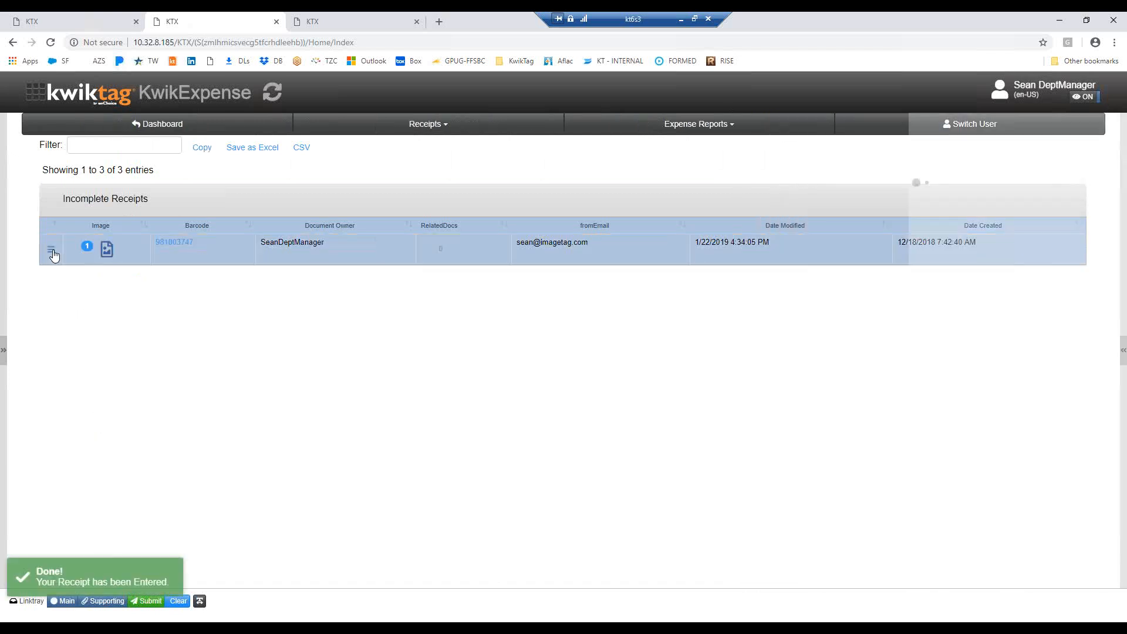
left_click(51, 251)
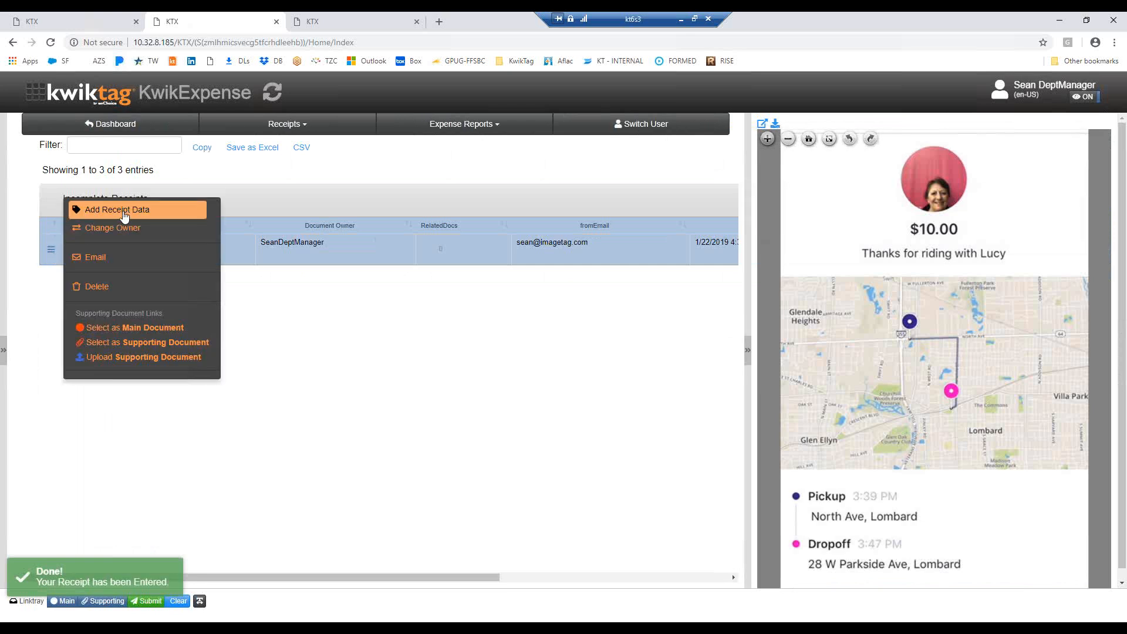
left_click(123, 214)
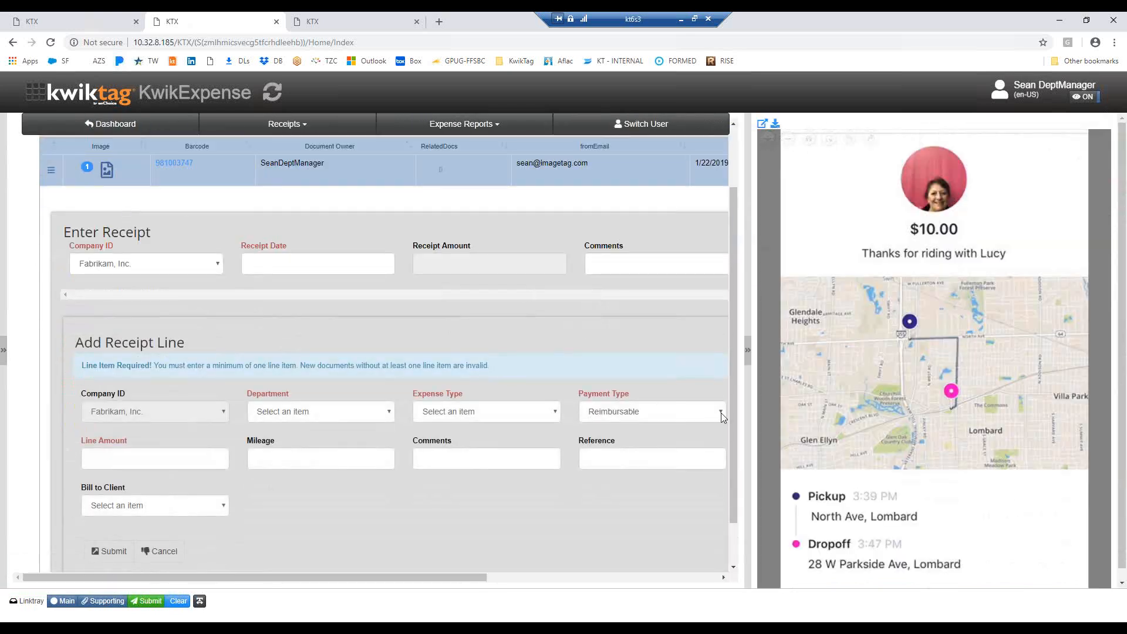
left_click(721, 413)
left_click(633, 452)
left_click(476, 371)
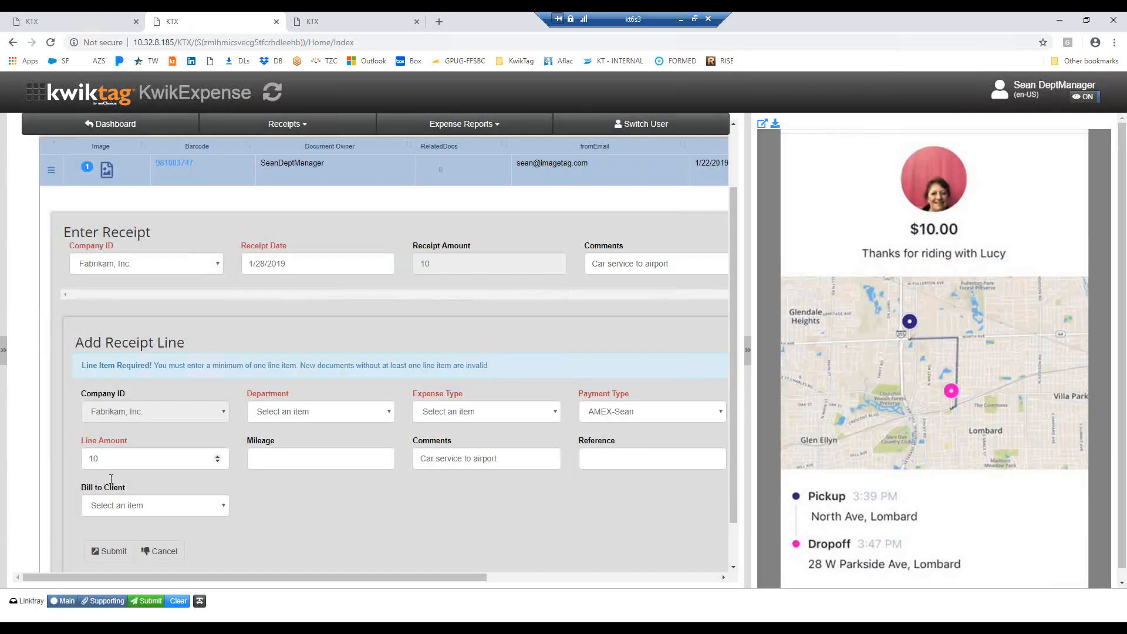
Submit a receipt line for the ride with line amount 5, department Sales and expense type Travel
left_click(112, 461)
key("BackSpace")
type("5")
key("BackSpace")
key("BackSpace")
type("5")
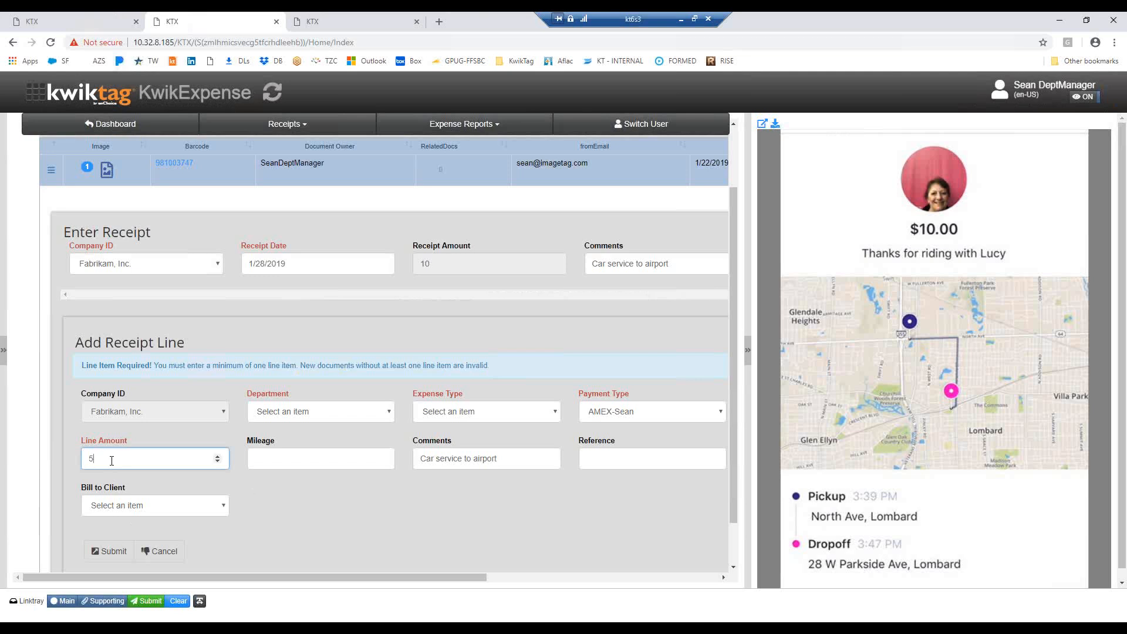
left_click(389, 413)
left_click(288, 480)
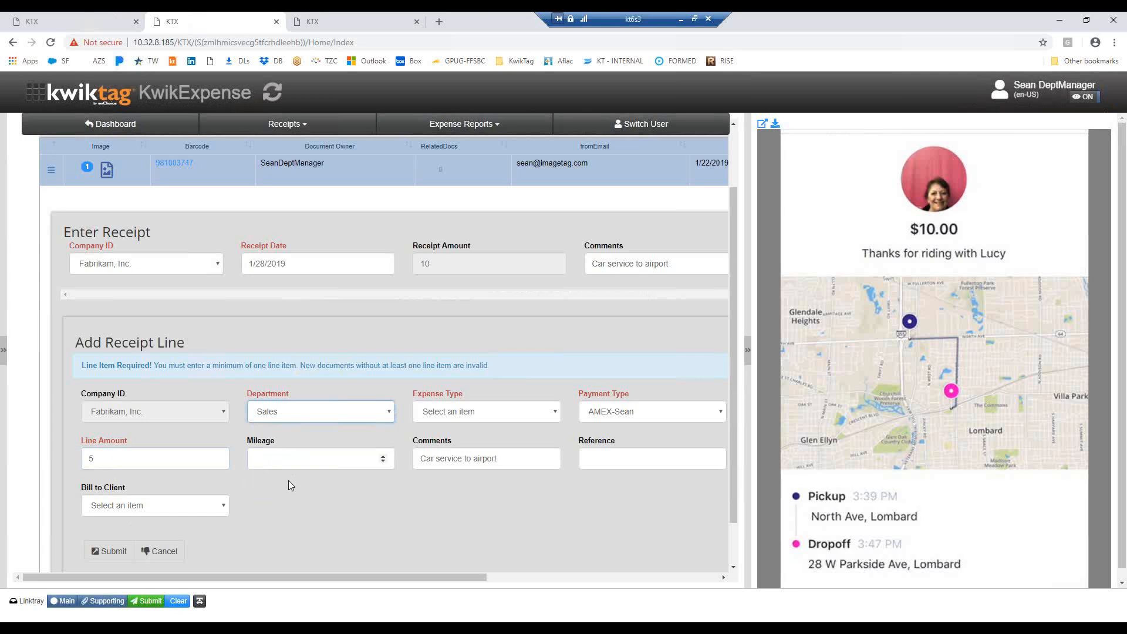
left_click(556, 414)
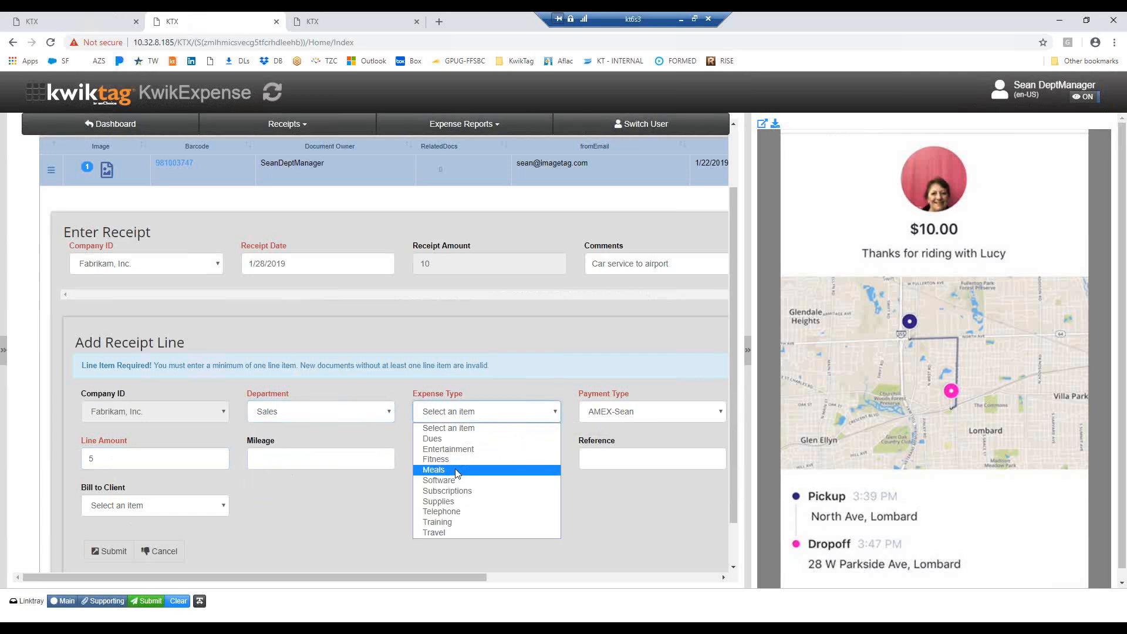
left_click(443, 533)
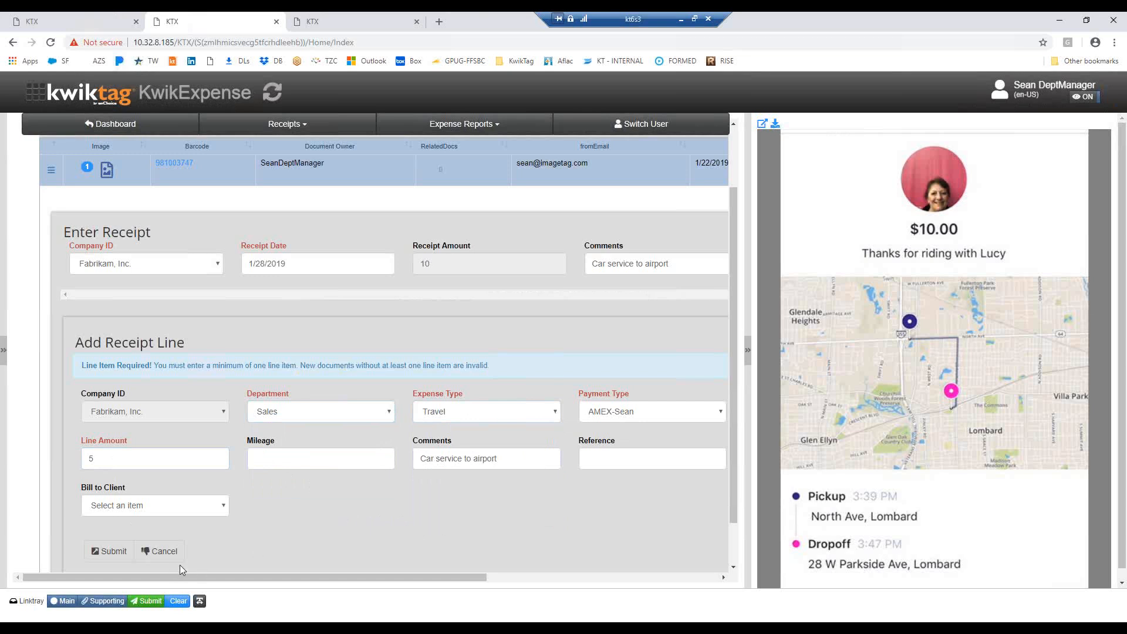
left_click(111, 553)
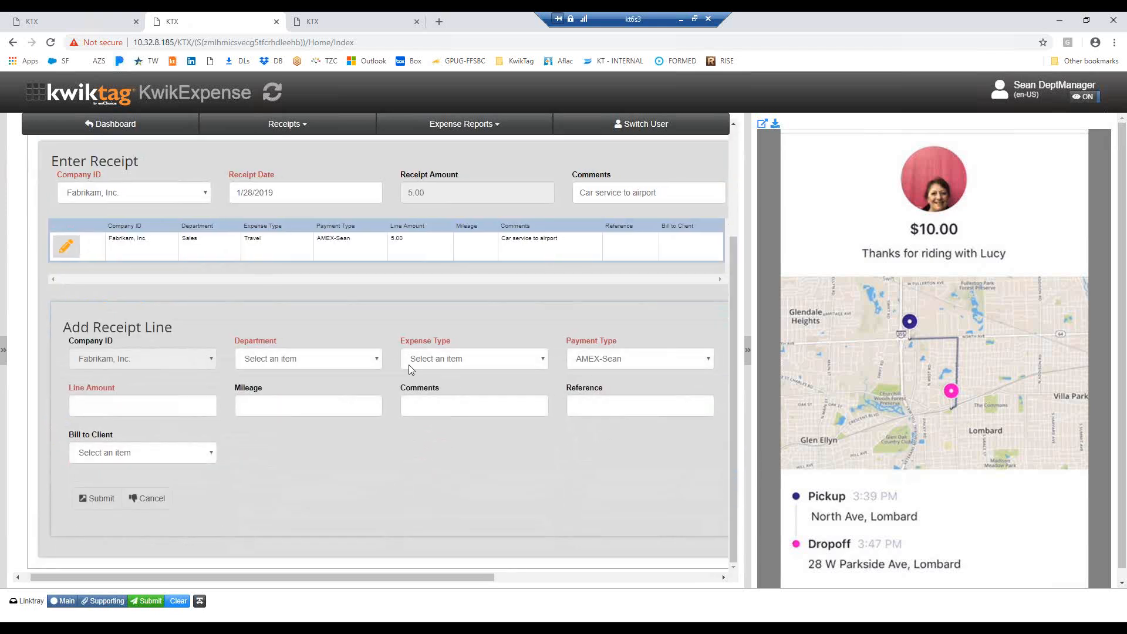
Add a second ride receipt line with department Accounting, expense type Travel and line amount 5, and submit the completed receipt
left_click(375, 362)
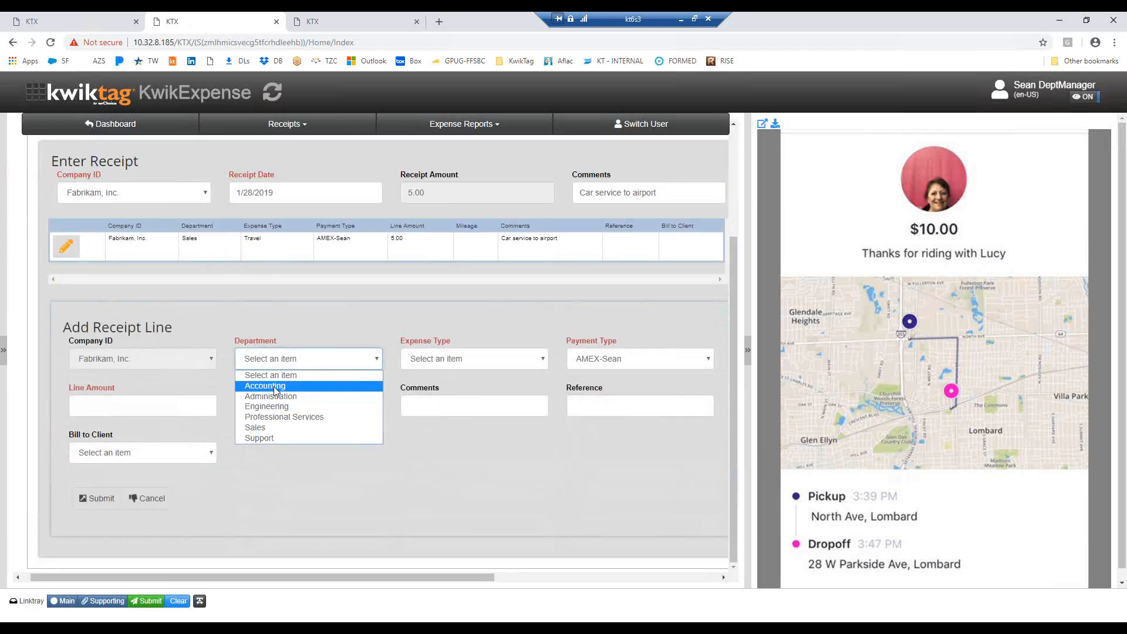
left_click(267, 385)
left_click(527, 363)
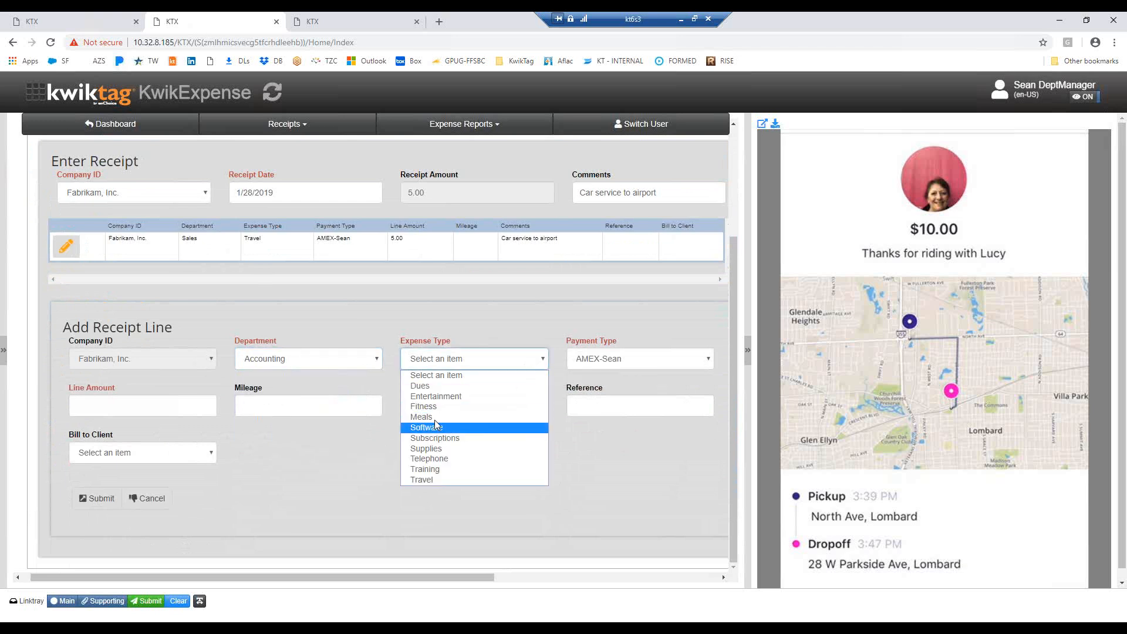
left_click(428, 479)
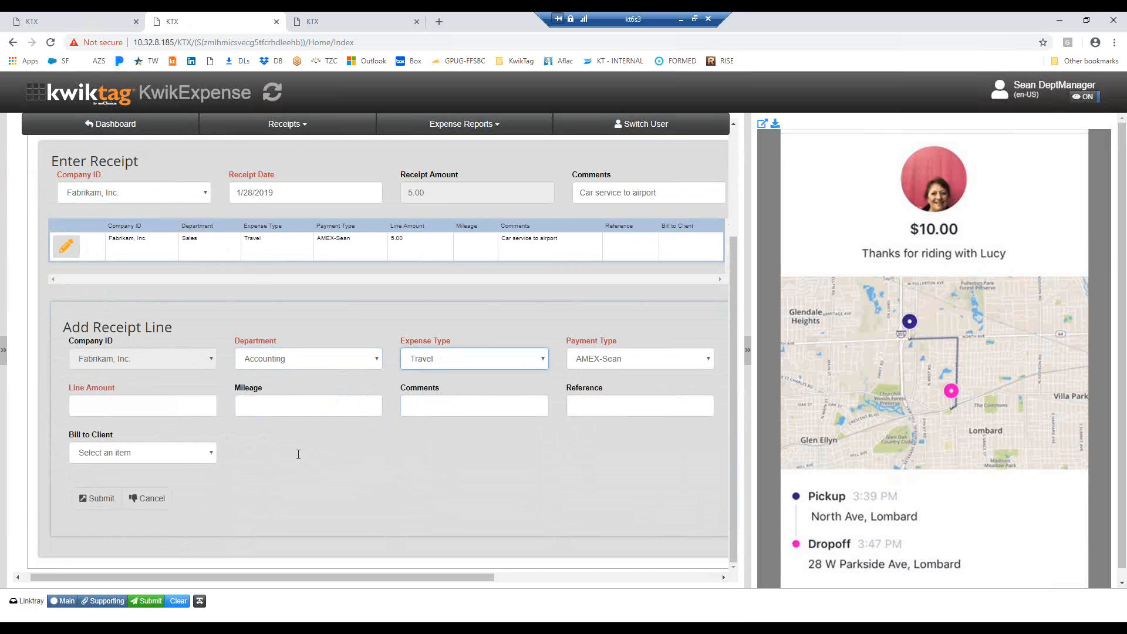
left_click(106, 404)
type("5")
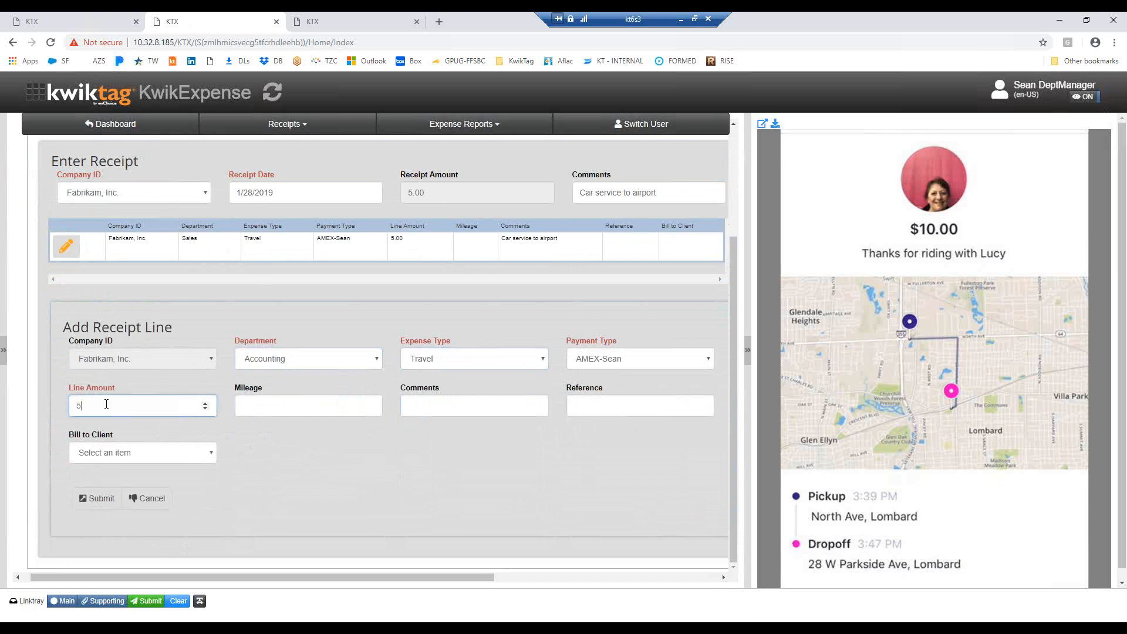
left_click(98, 499)
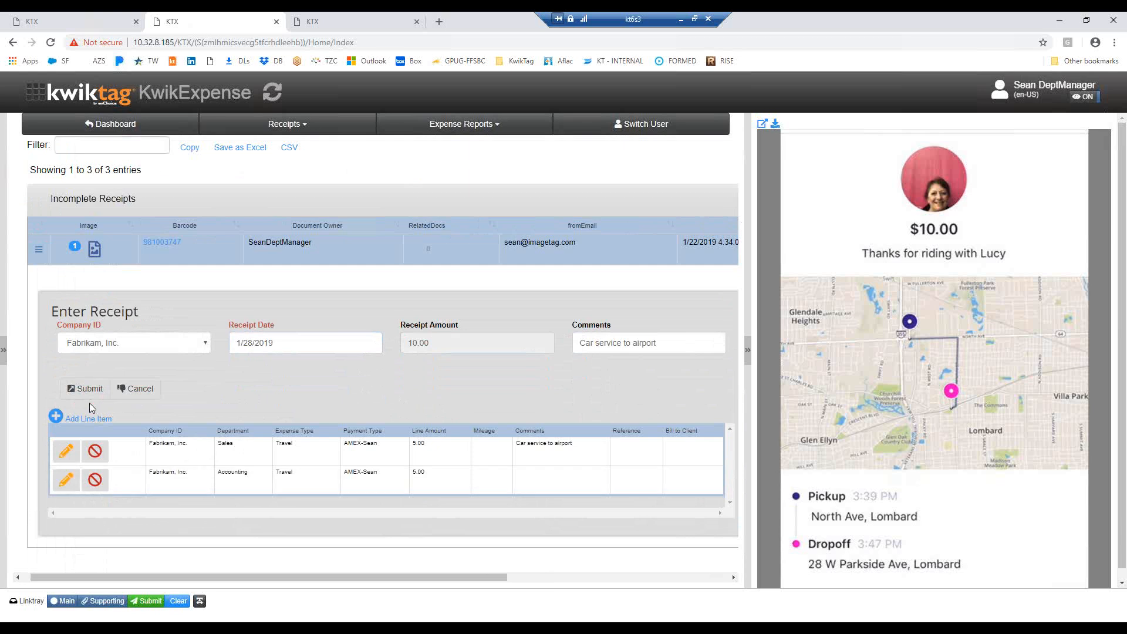
left_click(86, 390)
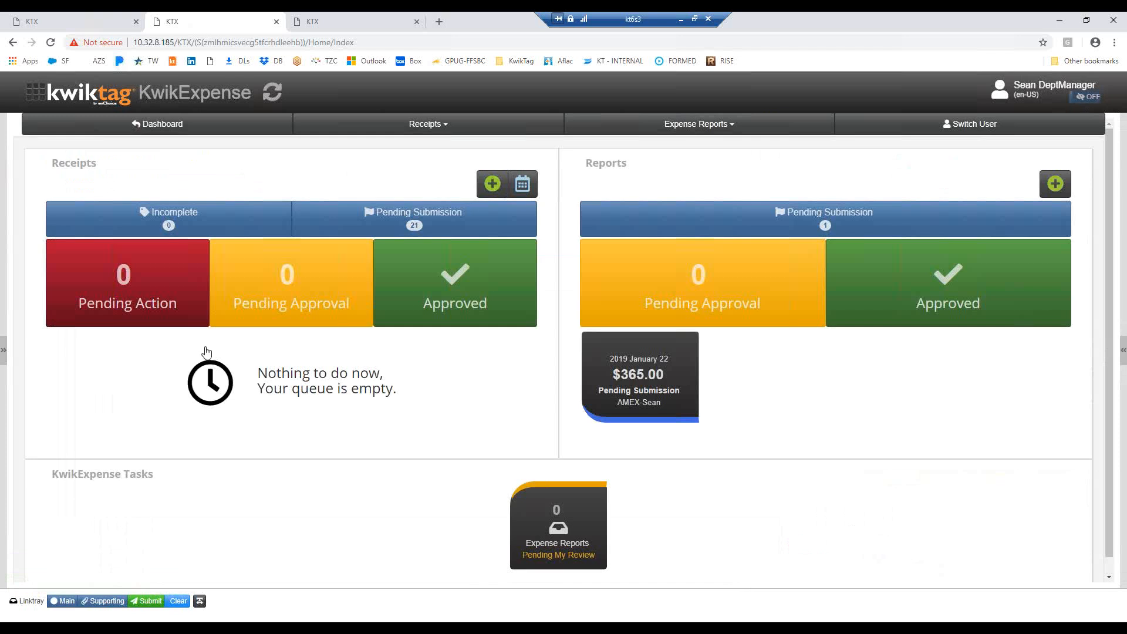
Open the AMEX expense report pending submission and examine the images of its car service, restaurant and airline receipts
scroll(331, 519, "down", 1)
scroll(331, 518, "up", 1)
left_click(648, 378)
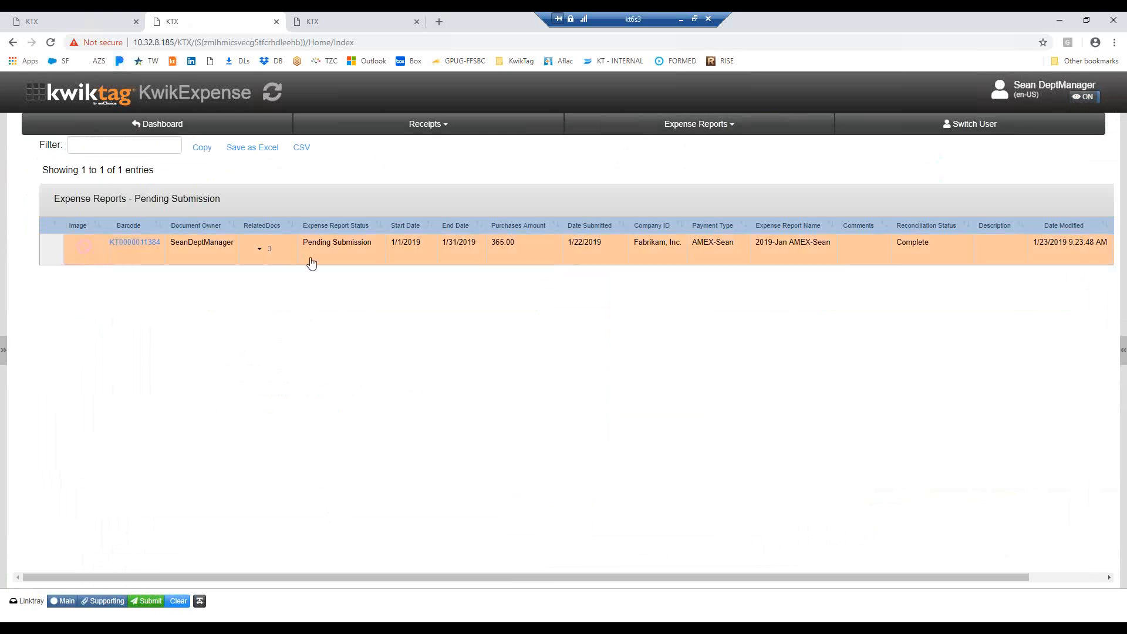
left_click(261, 251)
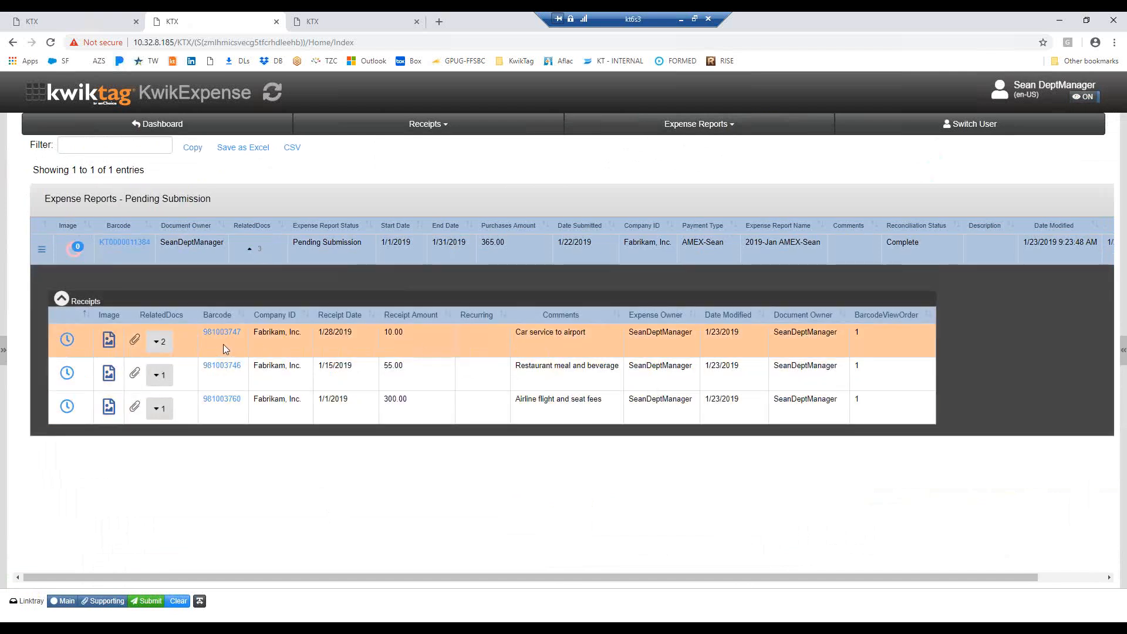
left_click(476, 337)
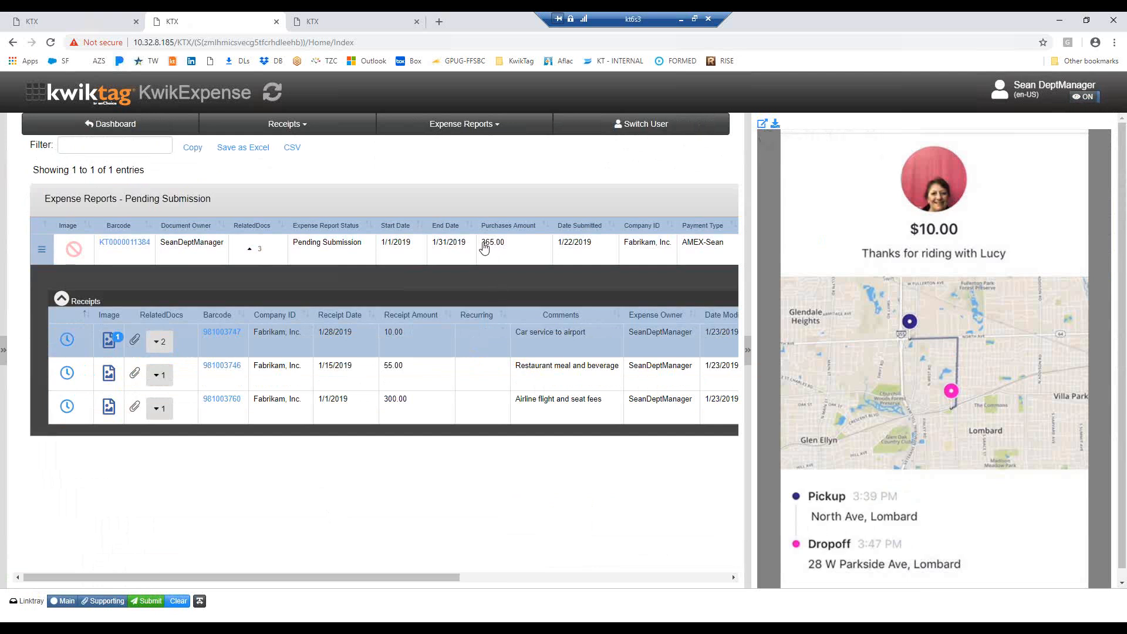
left_click(467, 379)
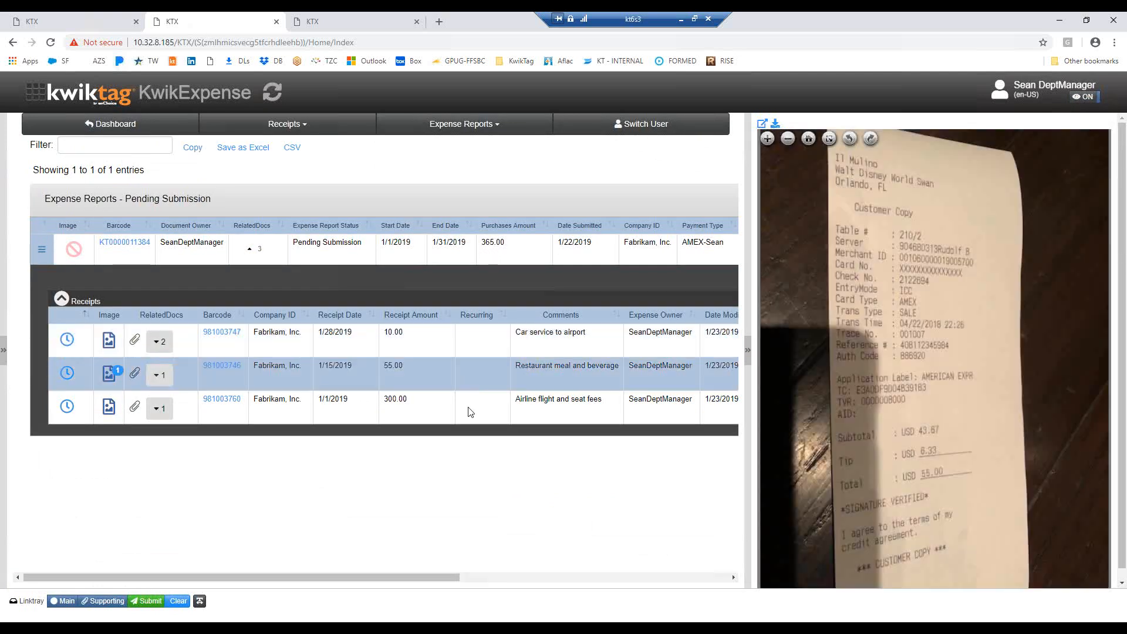
left_click(468, 407)
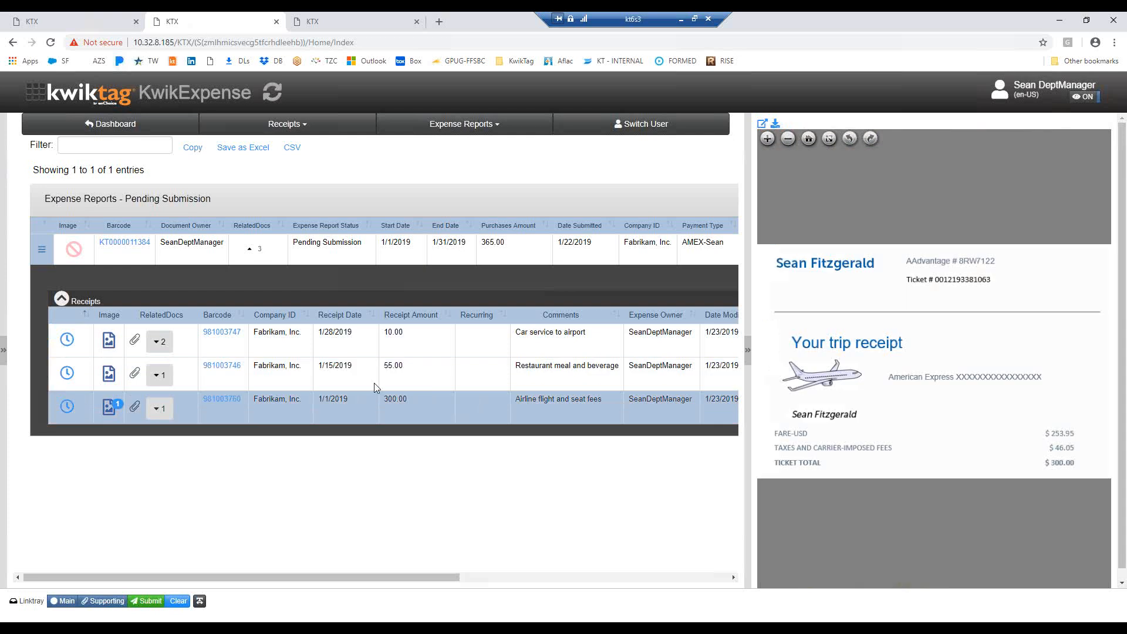
Examine the receipt lines under the car service receipt and collapse the report's receipt list
left_click(160, 341)
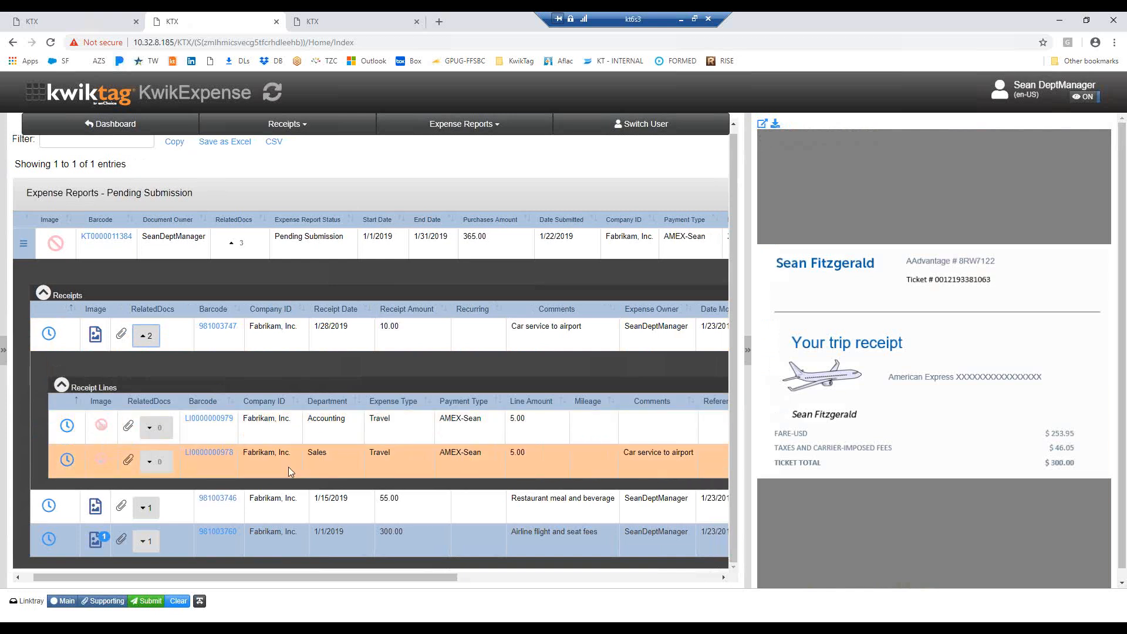
left_click(61, 383)
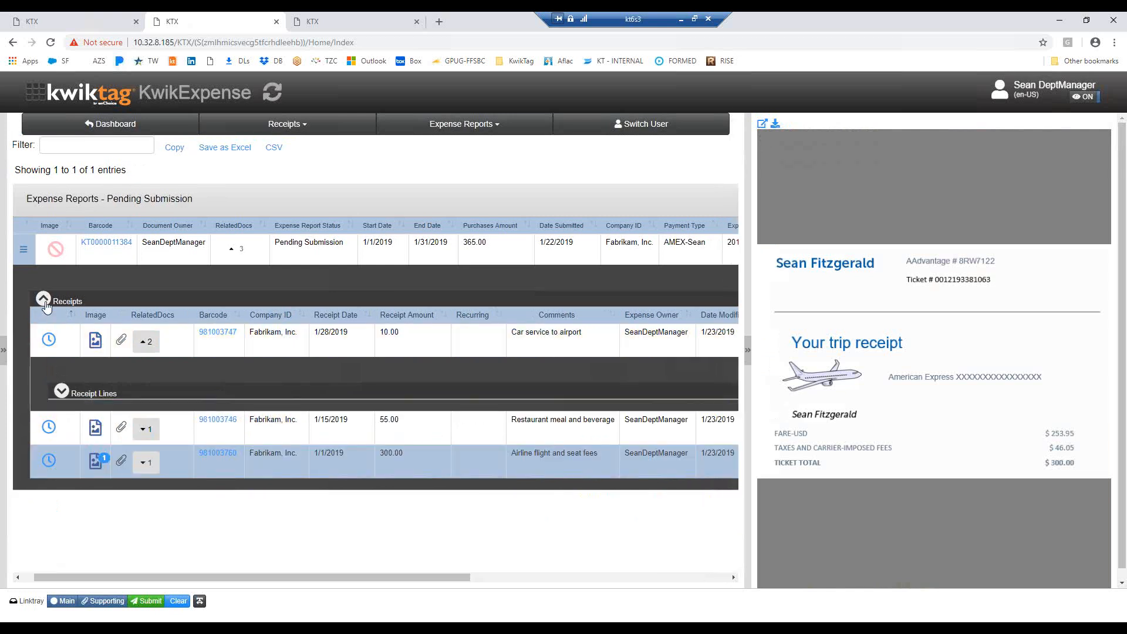
left_click(44, 300)
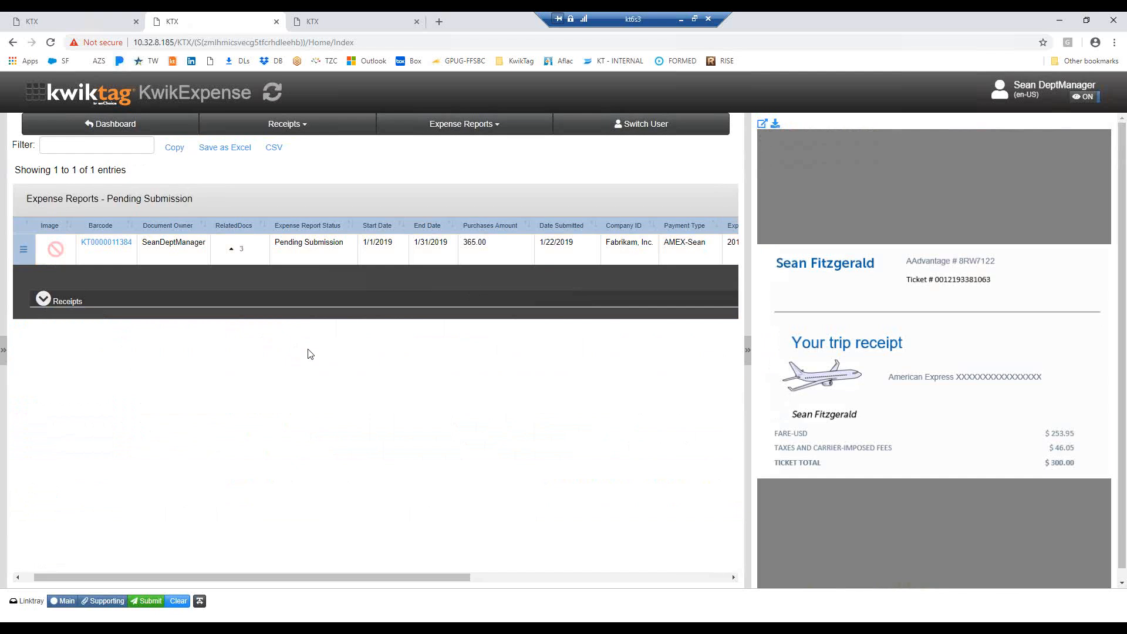
Send the 2019-Jan AMEX expense report for approval
left_click(23, 253)
left_click(23, 253)
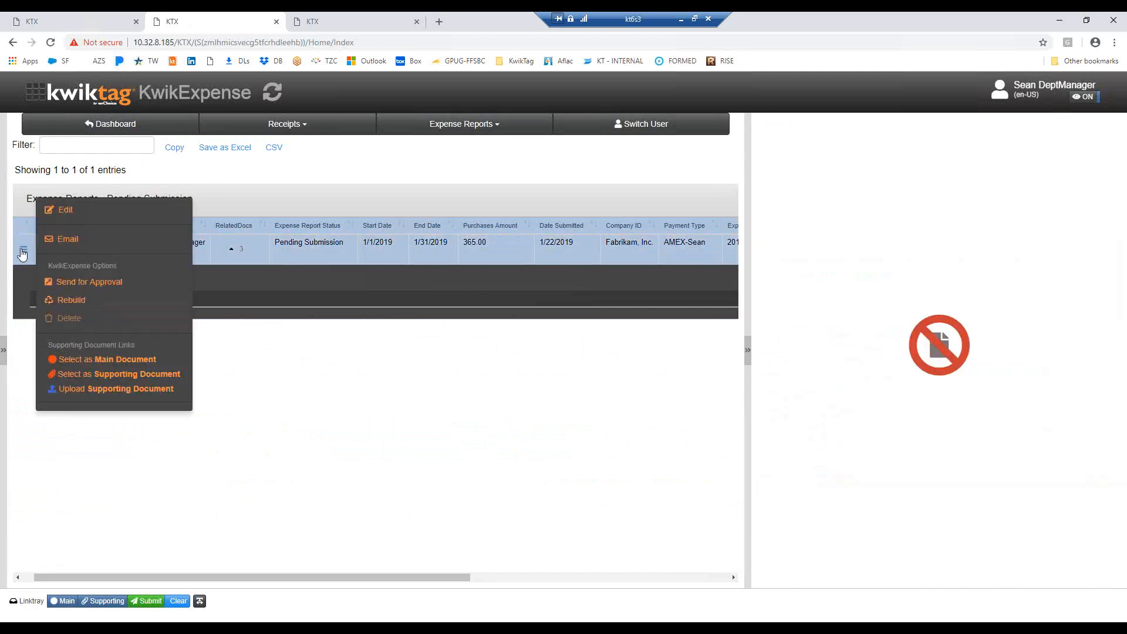
left_click(109, 286)
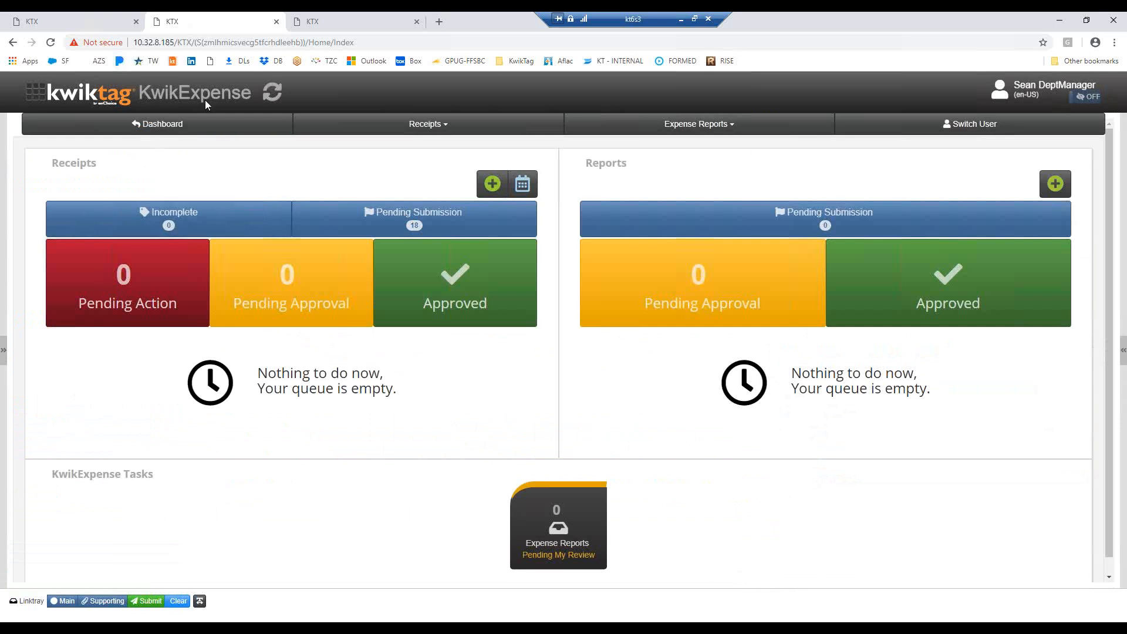
Switch to the CFO's dashboard and refresh it to check the expense reports pending review
left_click(330, 26)
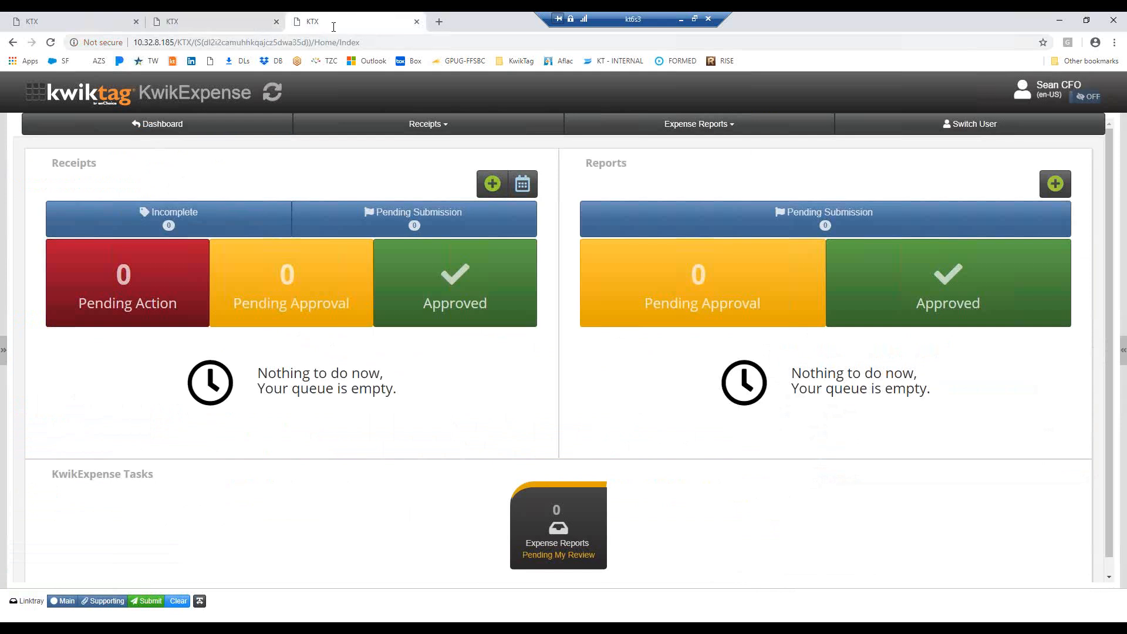
left_click(273, 93)
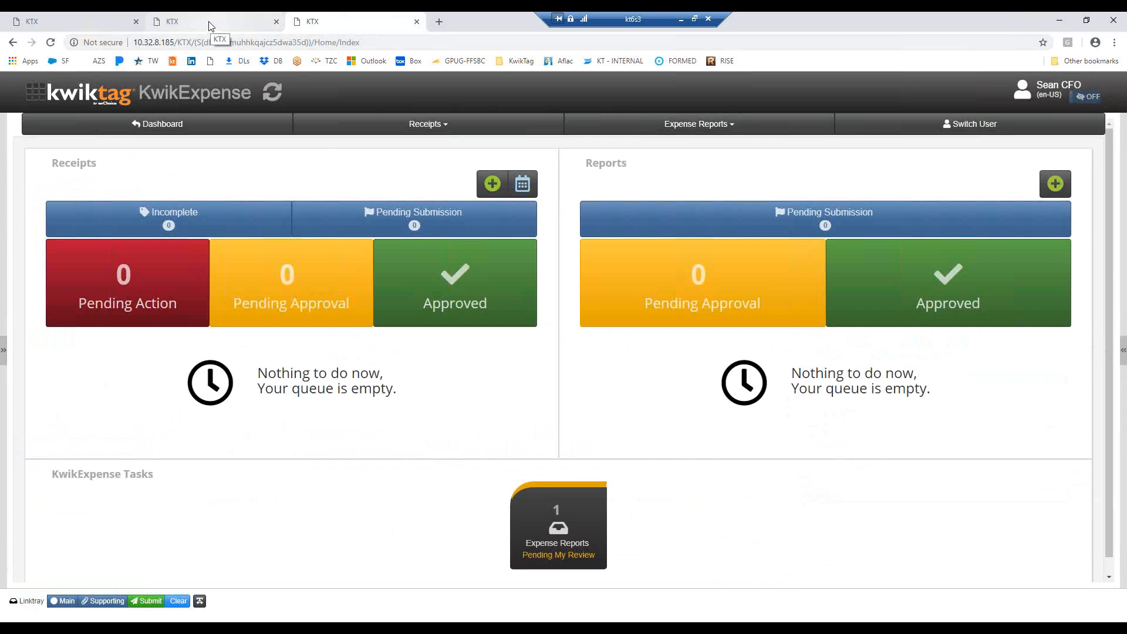
Review the pending 2019 January AMEX statement in Reconciliation with the complete statements collapsed, and return to the CFO's dashboard
left_click(64, 24)
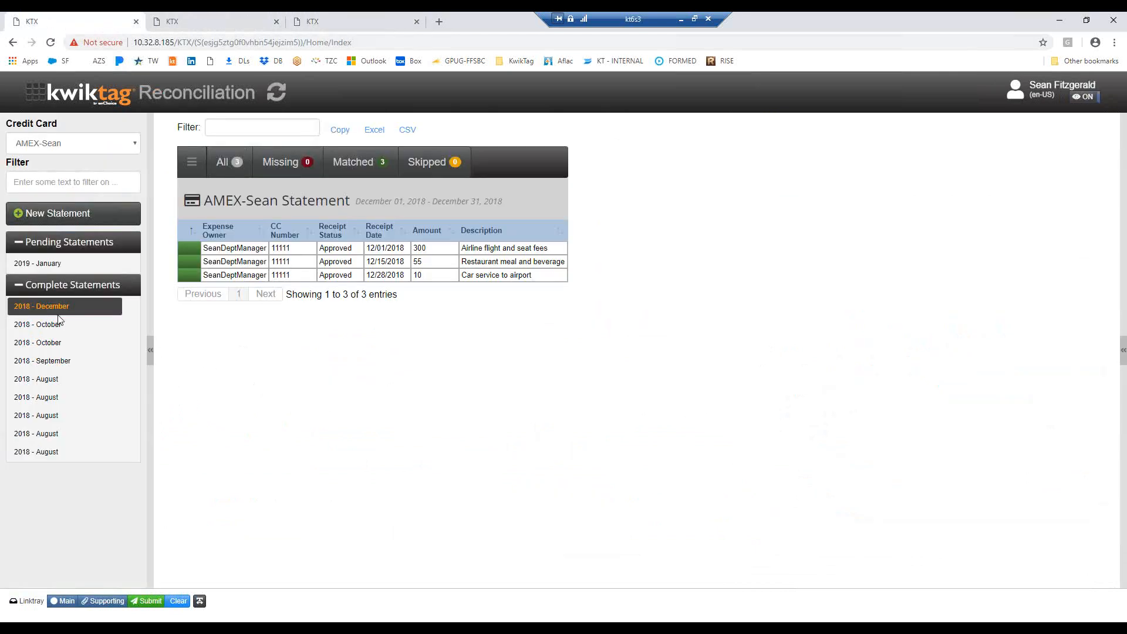
left_click(39, 265)
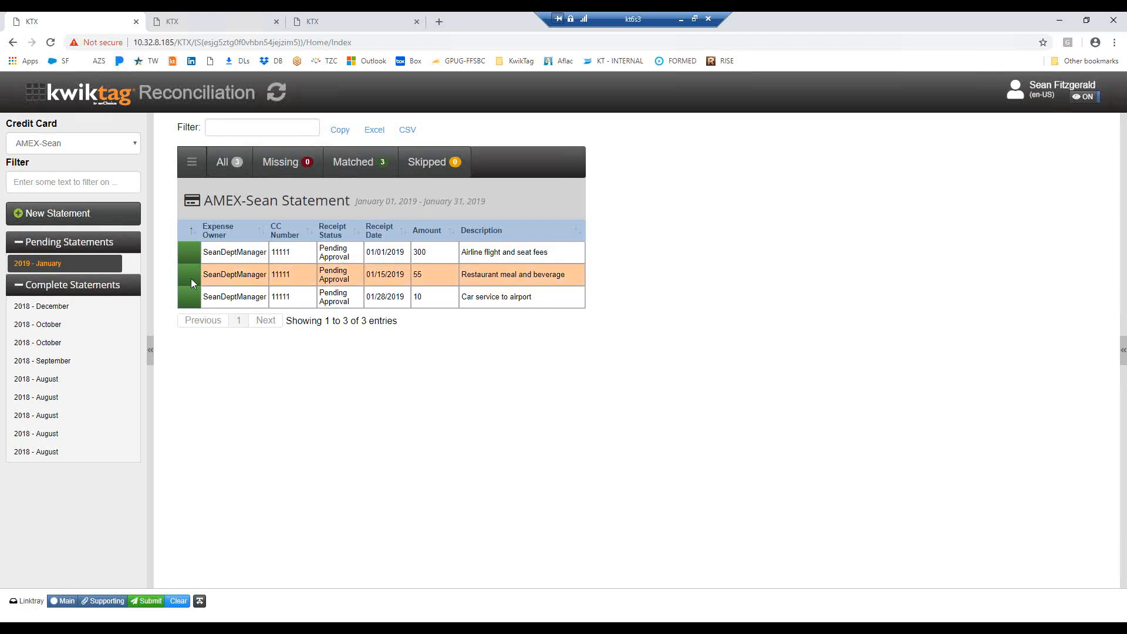
left_click(21, 289)
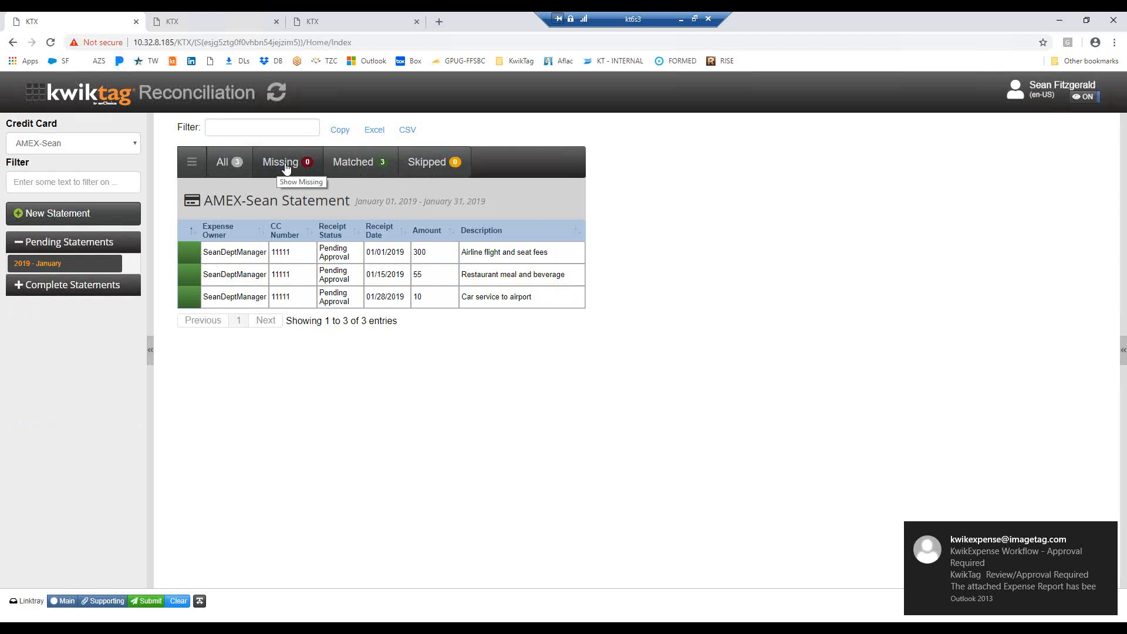
left_click(348, 26)
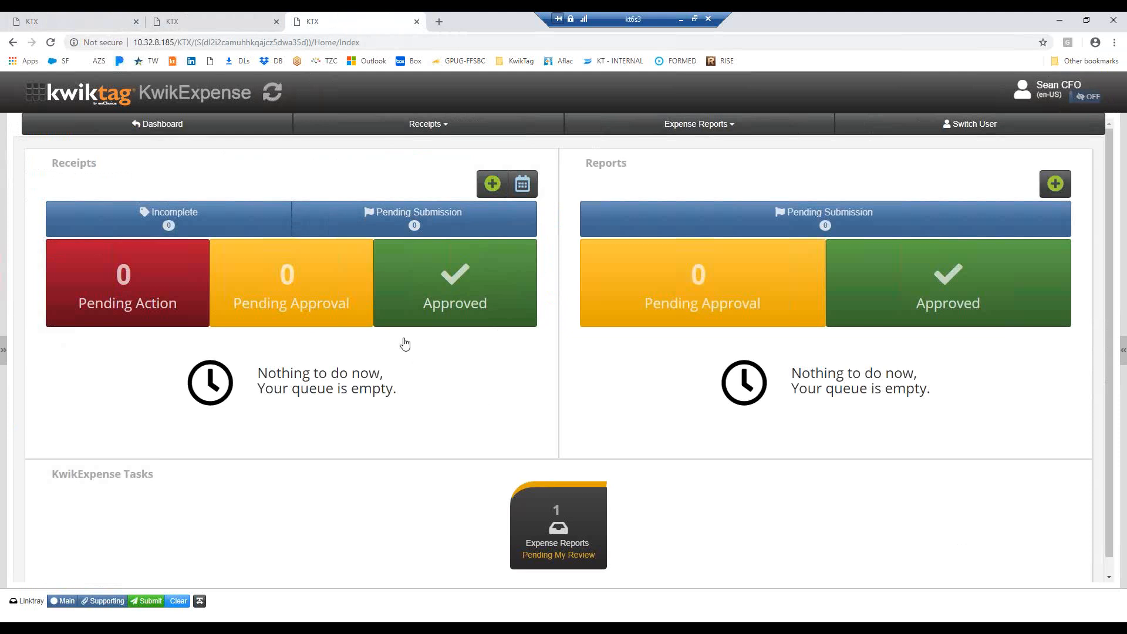
Open the 2019-Jan AMEX report pending the CFO's review and view the restaurant receipt from its related receipts
left_click(560, 532)
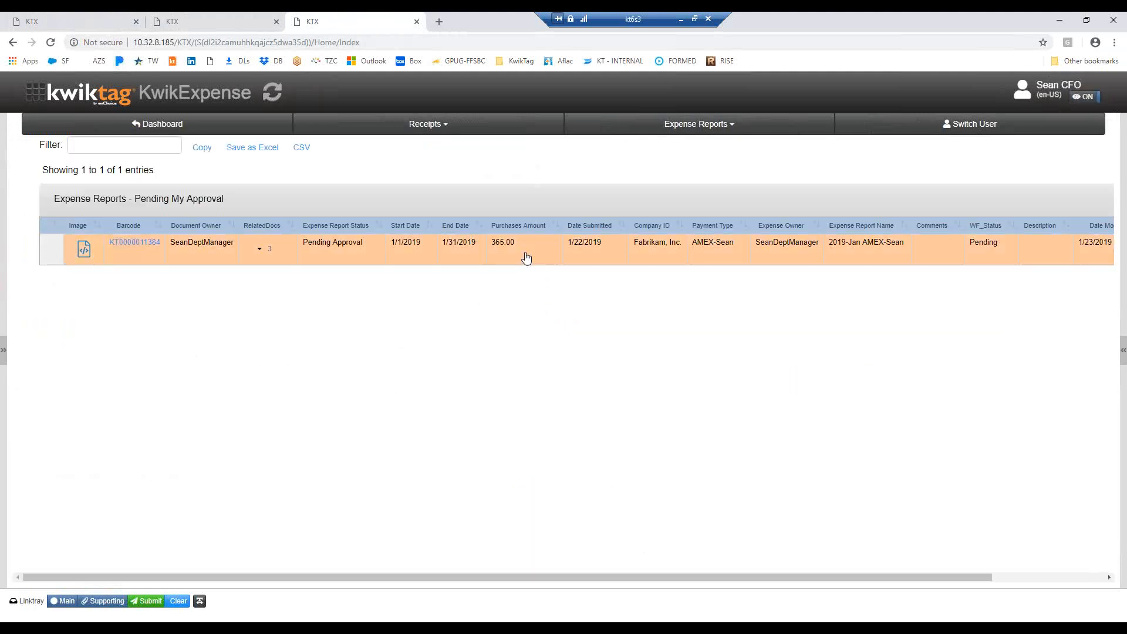
left_click(526, 258)
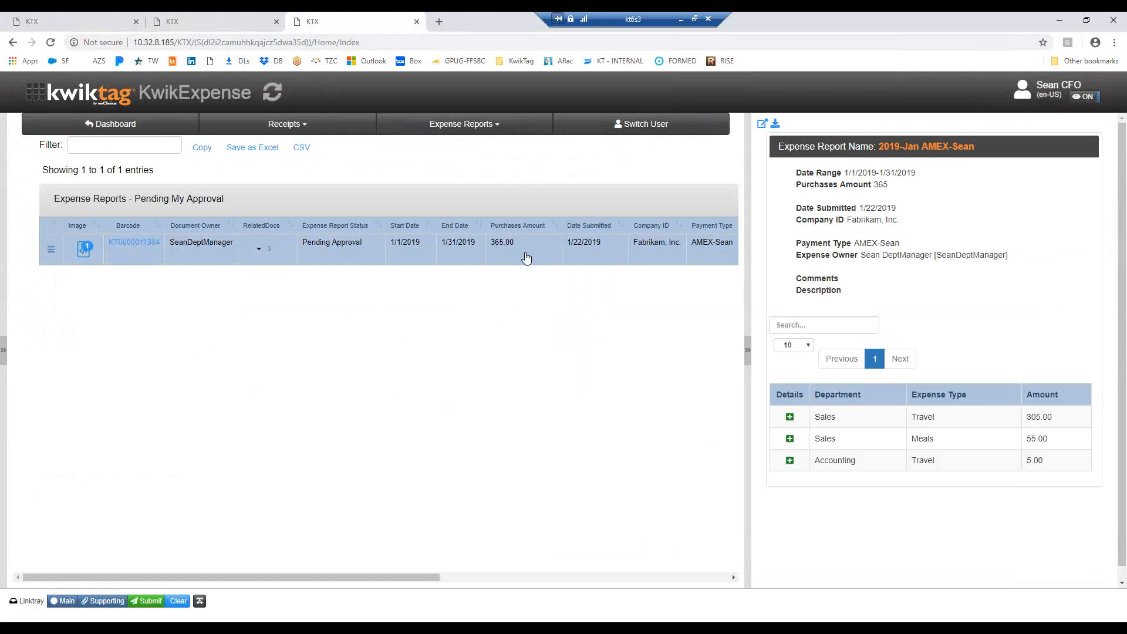
left_click_drag(749, 293, 695, 296)
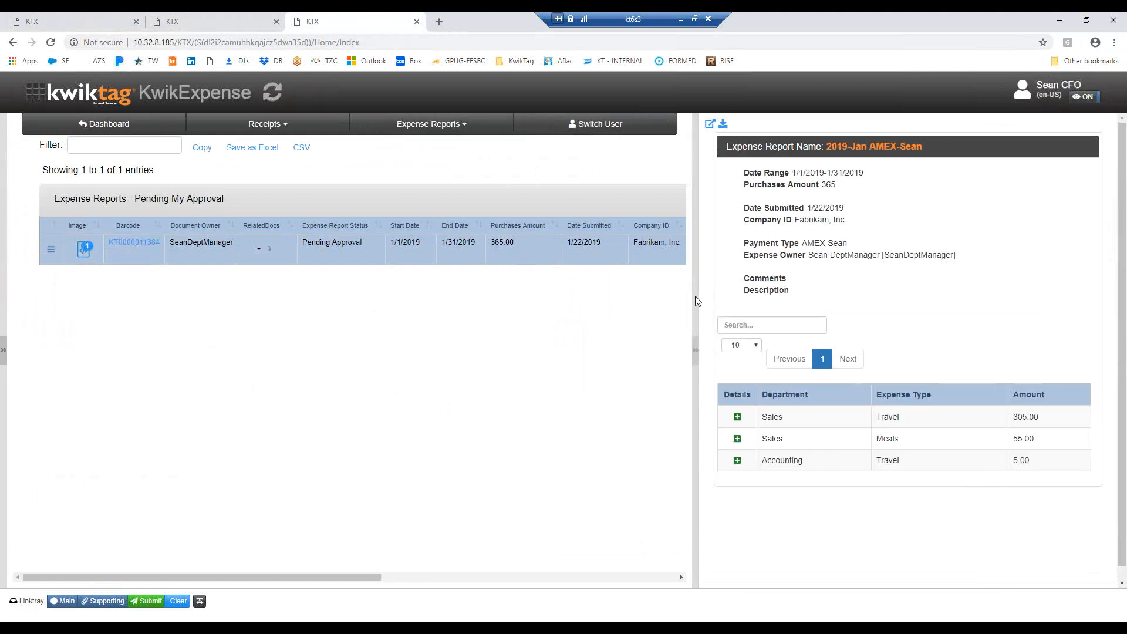
left_click(260, 251)
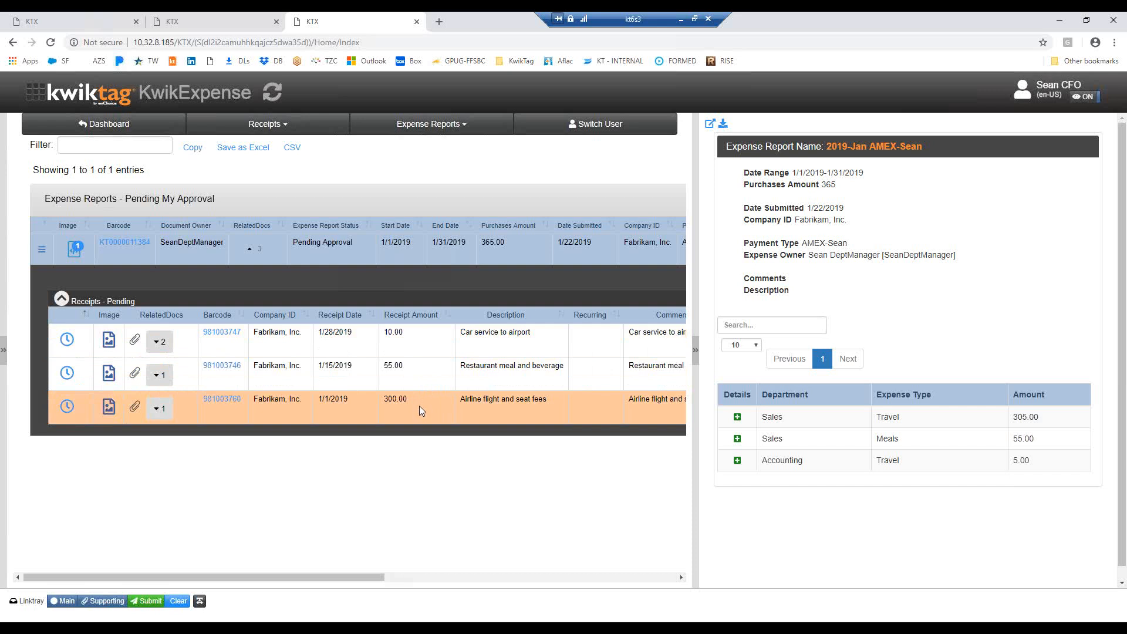
left_click(425, 368)
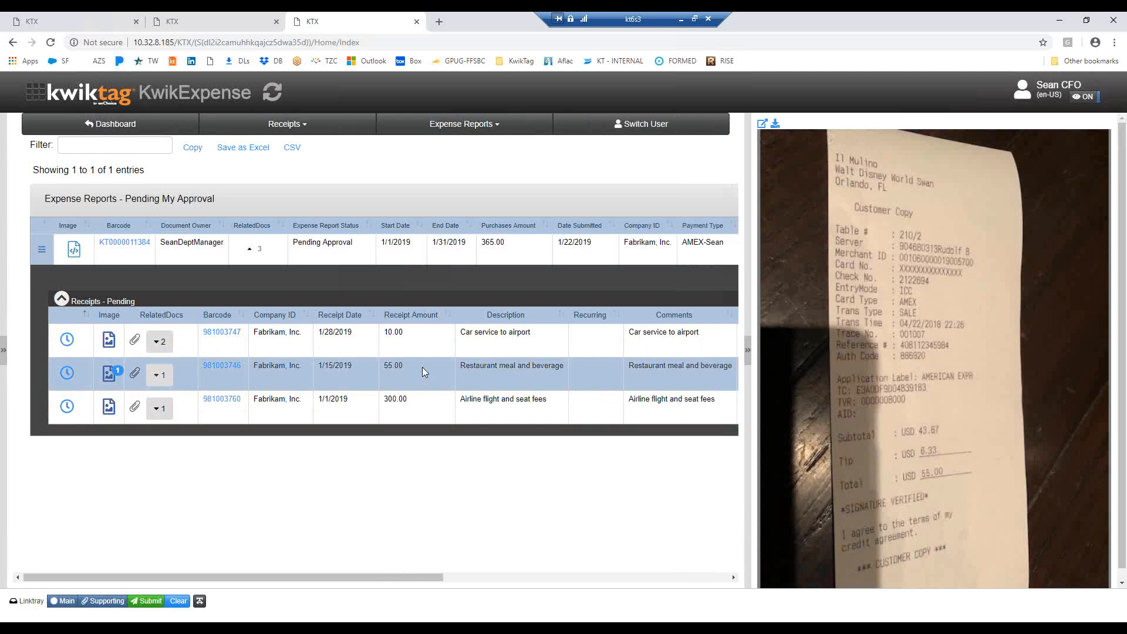
Look over the approval options available for the 2019-Jan AMEX expense report without choosing one
left_click(42, 250)
left_click(42, 250)
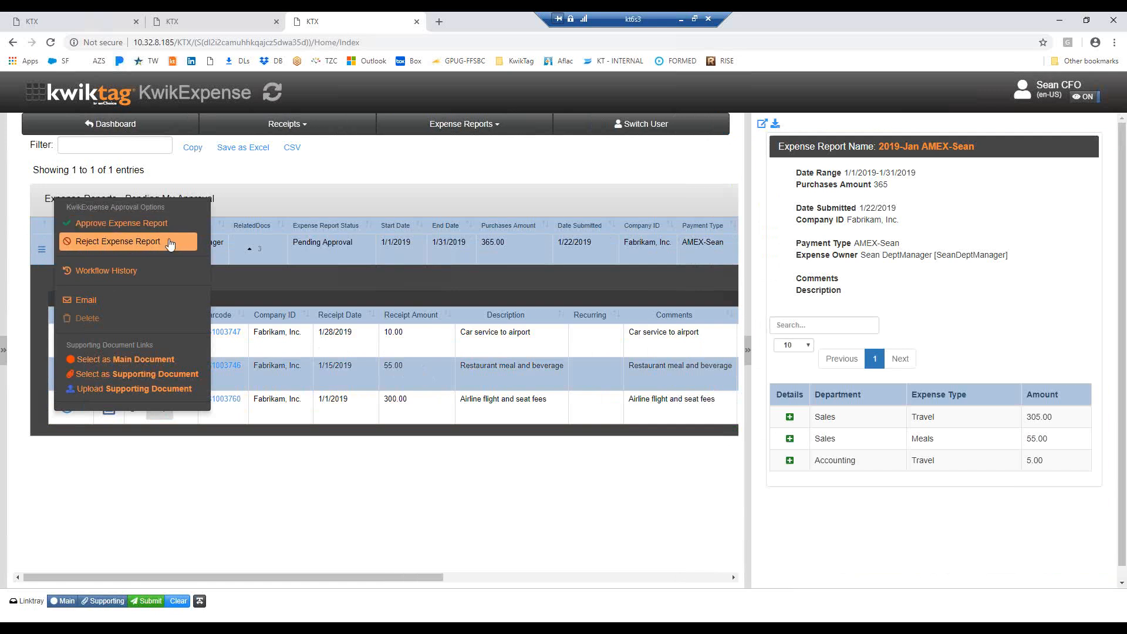
left_click(299, 174)
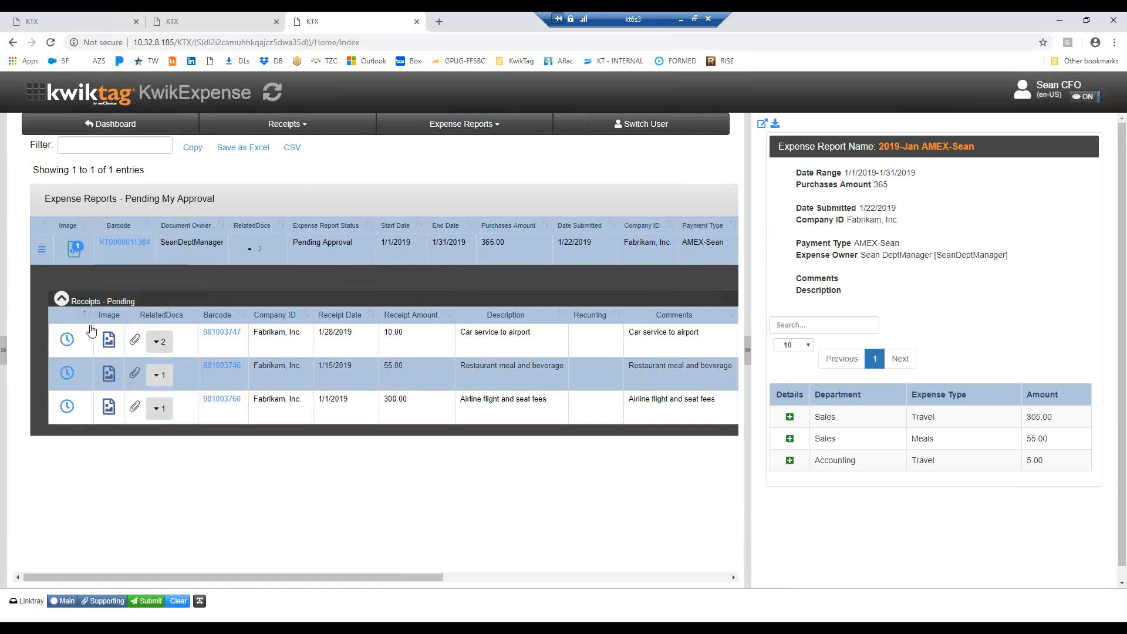
Expand the receipt lines under the car service, restaurant and airline receipts to review them
left_click(158, 344)
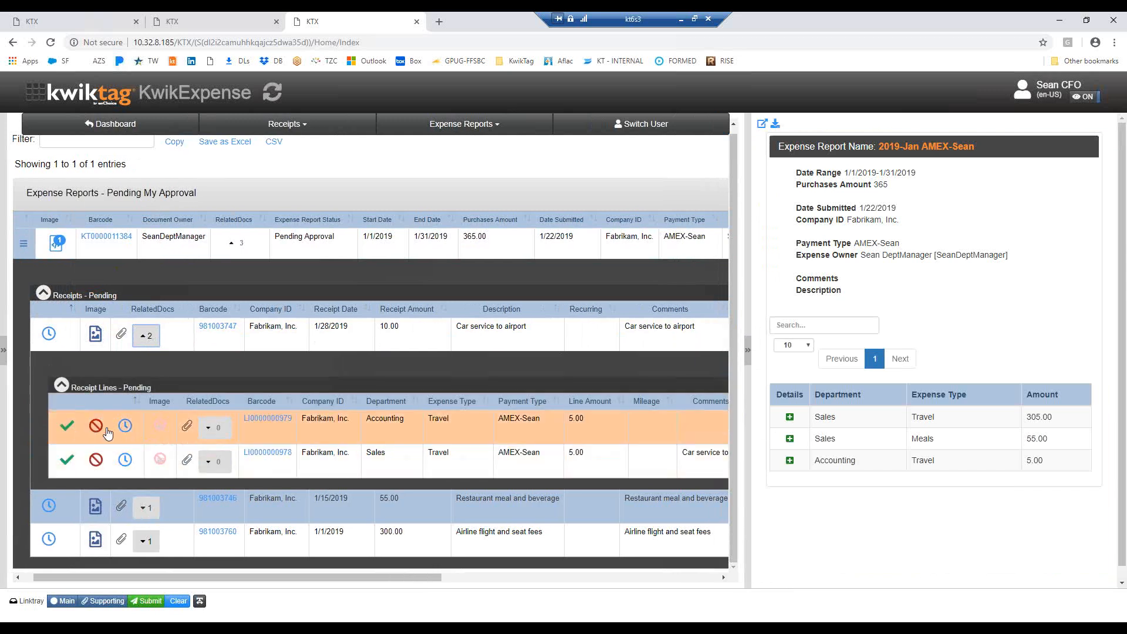
left_click(145, 510)
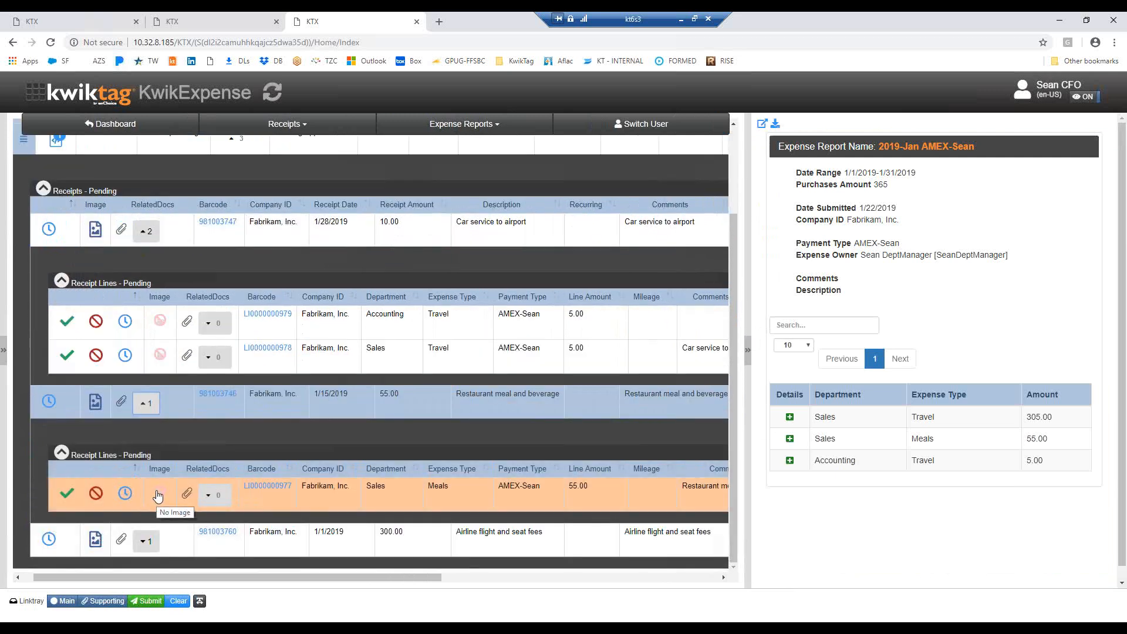
left_click(150, 542)
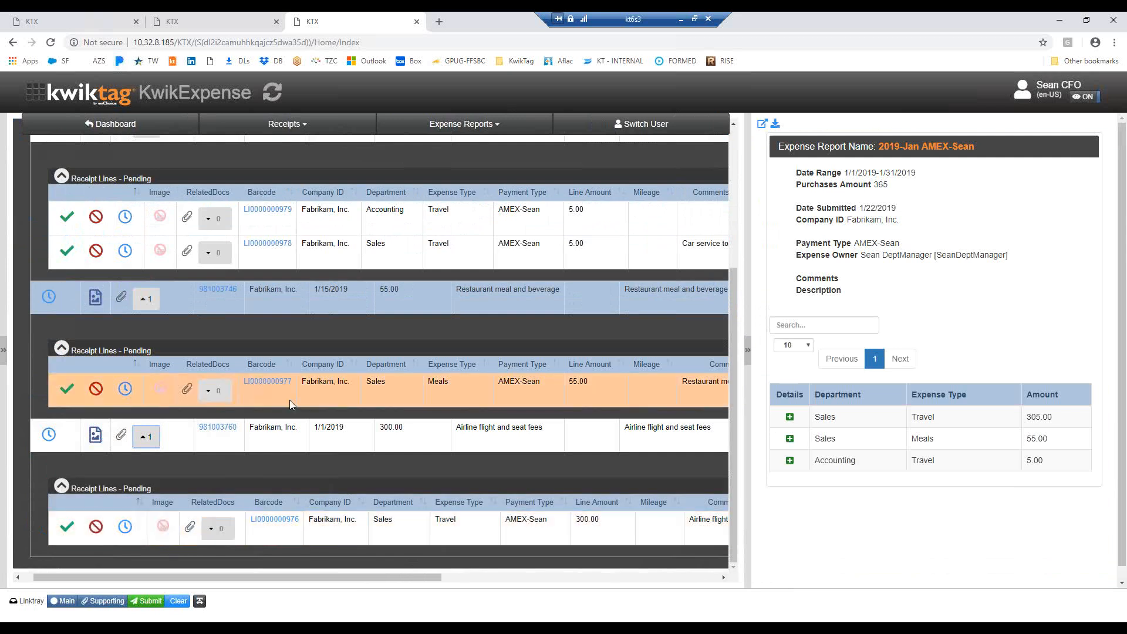
scroll(290, 400, "up", 4)
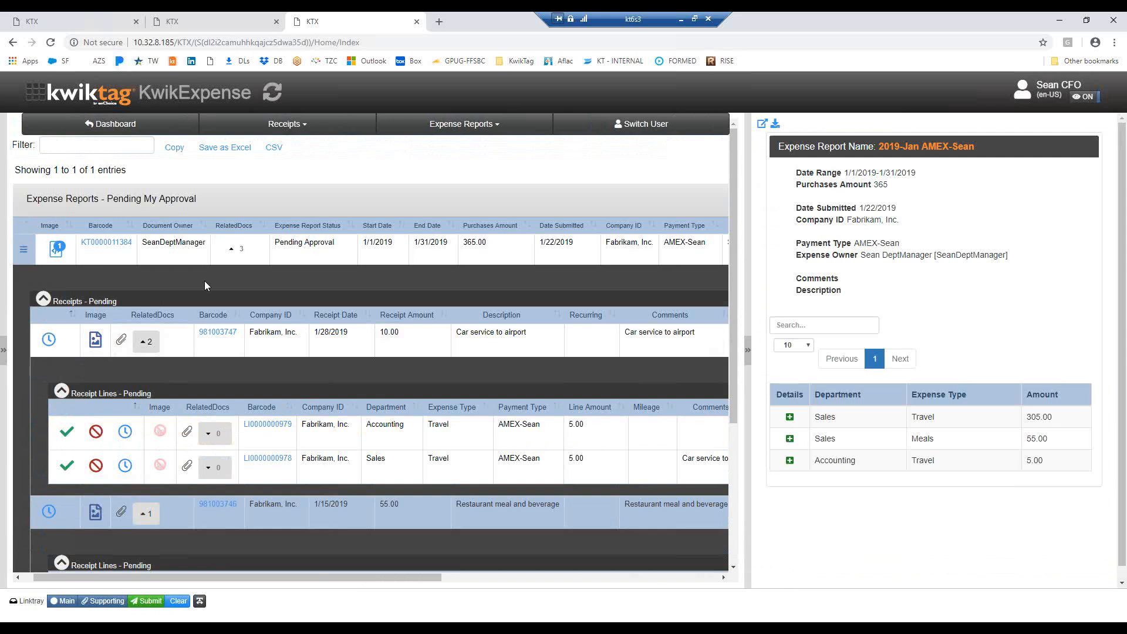
Approve the 2019-Jan AMEX expense report with the optional workflow comment left blank
left_click(23, 252)
left_click(22, 251)
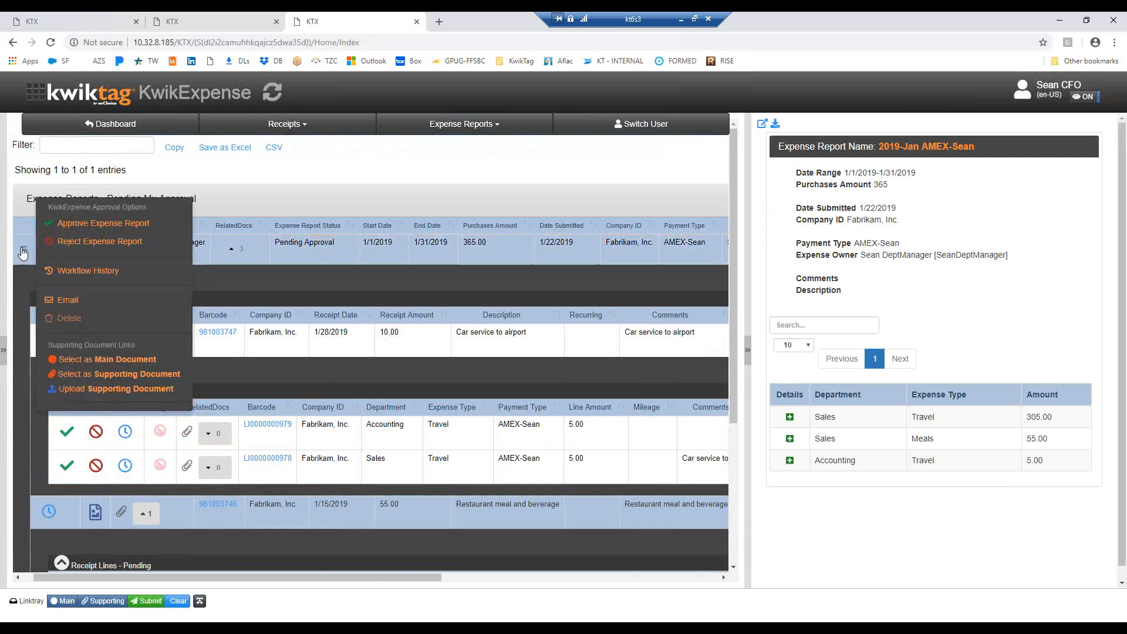
left_click(133, 225)
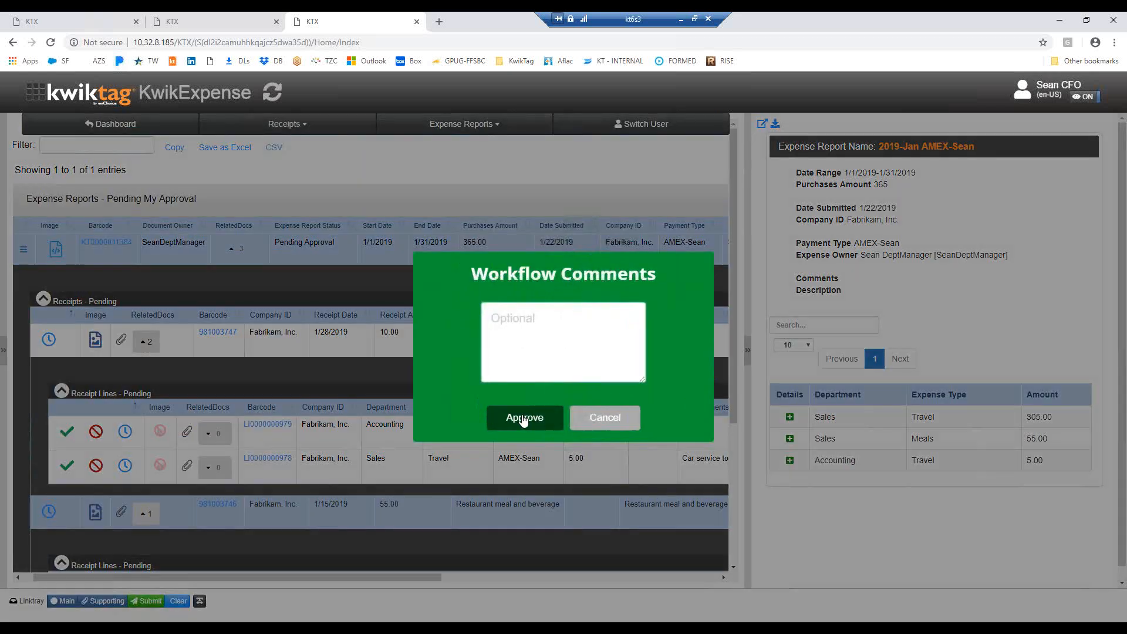
left_click(523, 419)
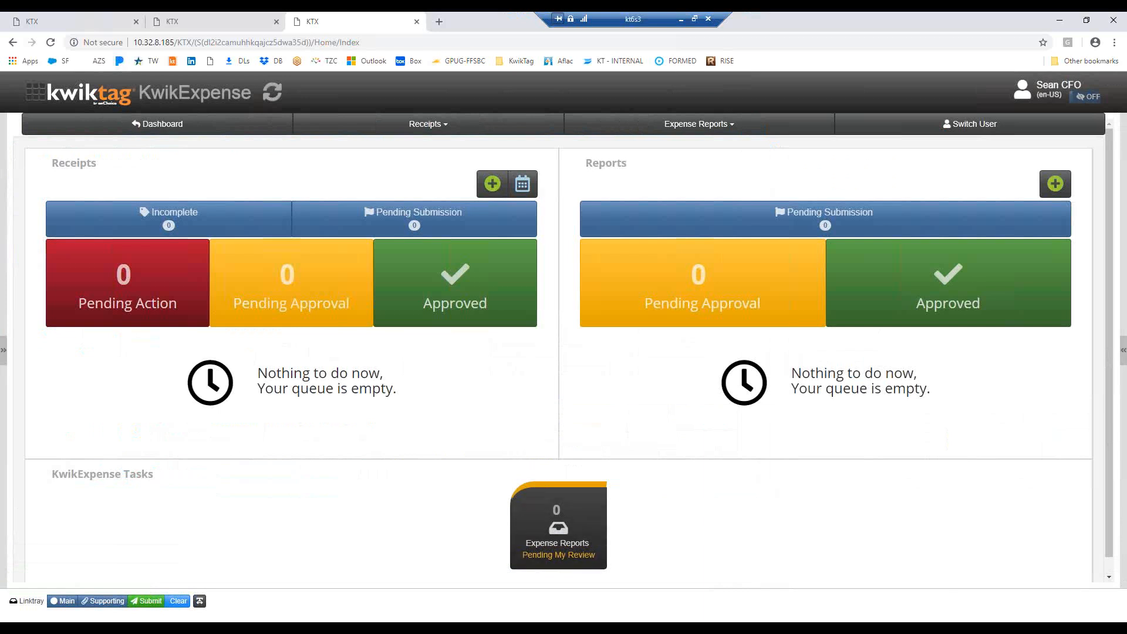
Switch to Outlook and read the Approval Notification email, including its purchases amount and expense breakdown
left_click(294, 605)
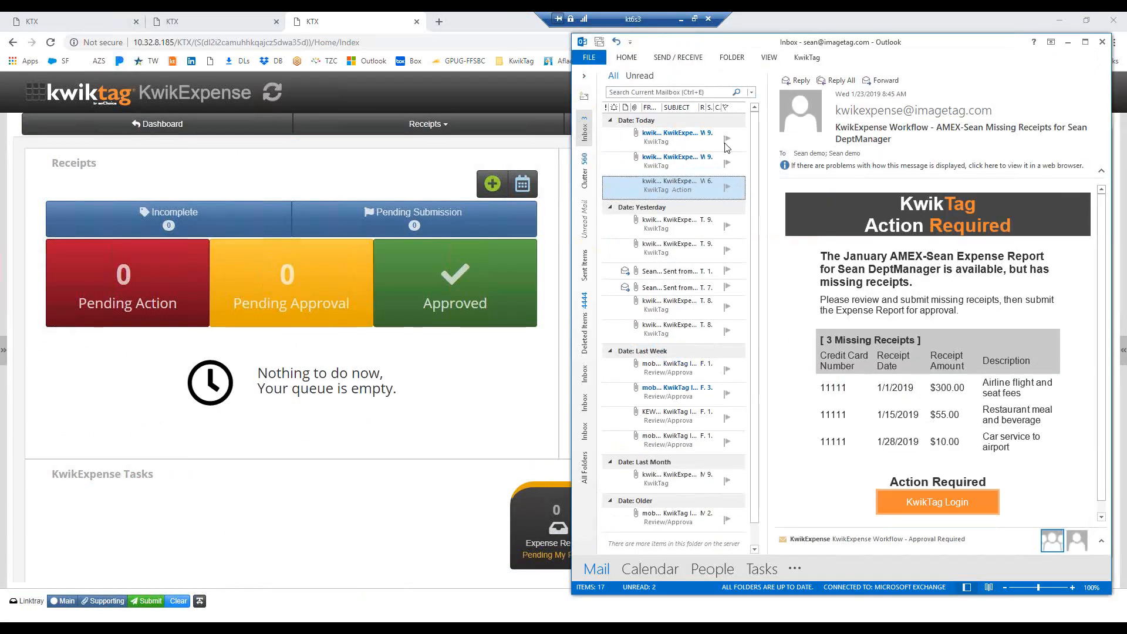
double_click(672, 140)
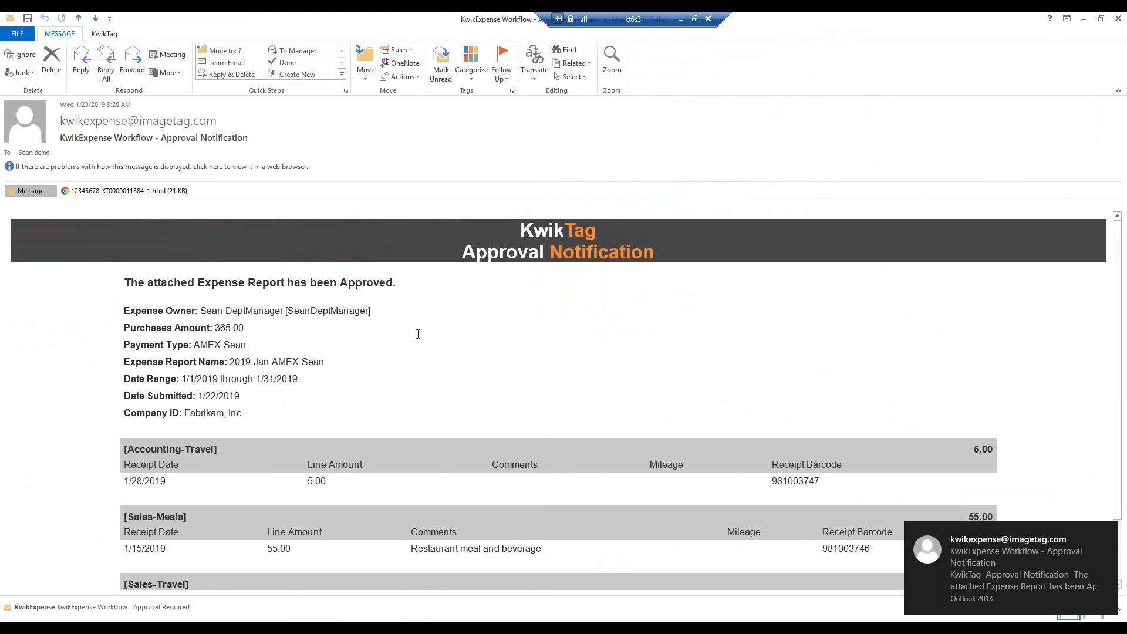
left_click_drag(200, 311, 146, 330)
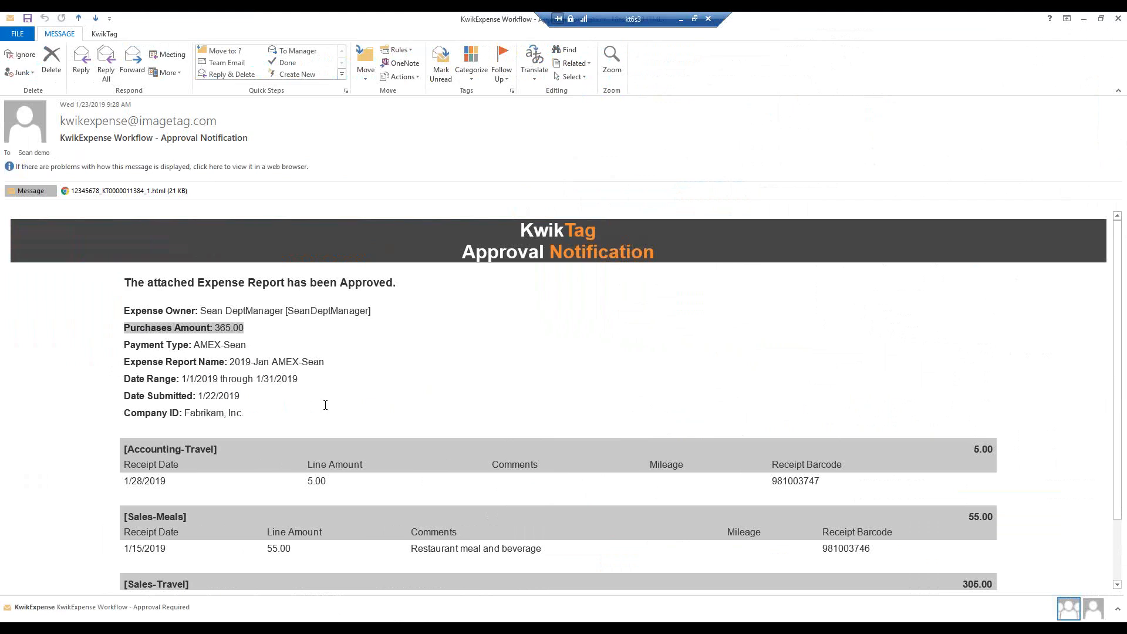
scroll(313, 392, "down", 1)
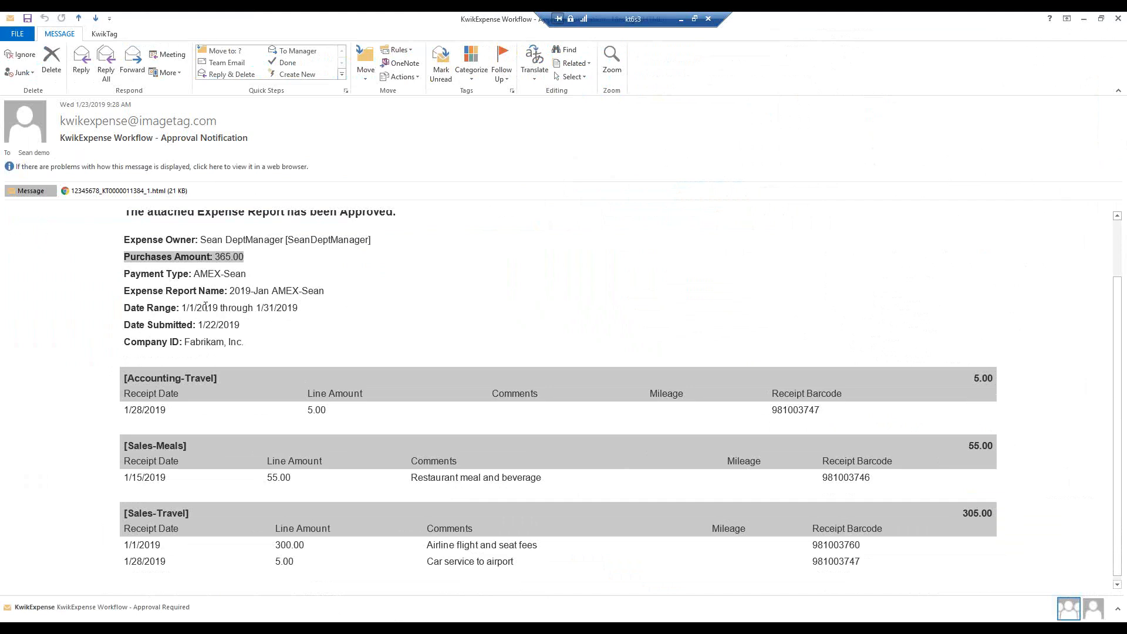
scroll(323, 316, "down", 1)
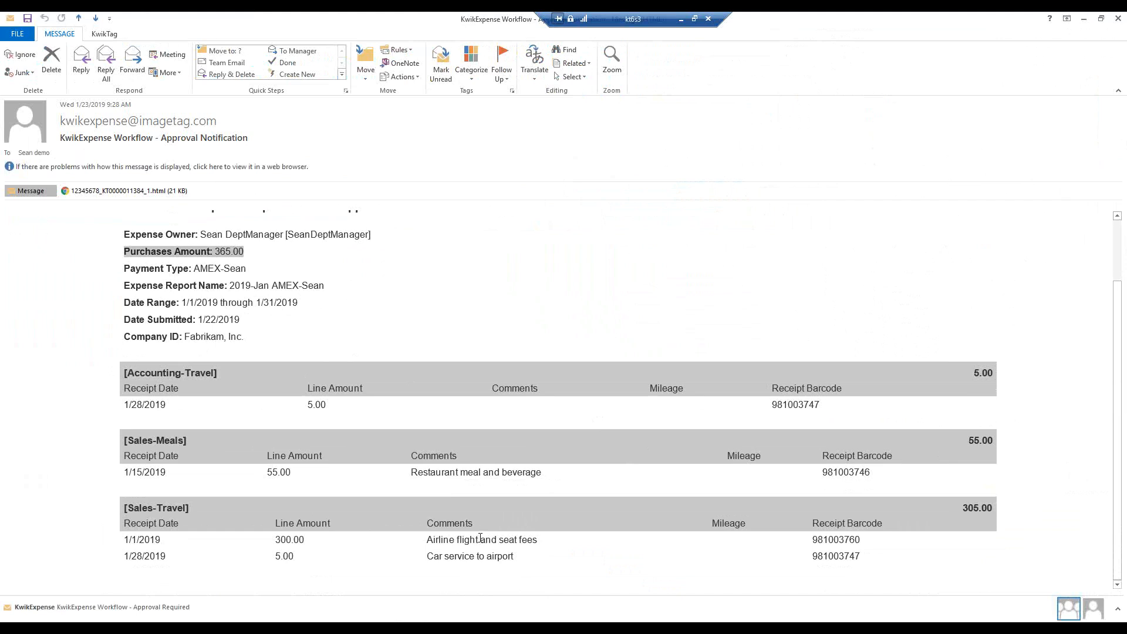
scroll(518, 446, "up", 2)
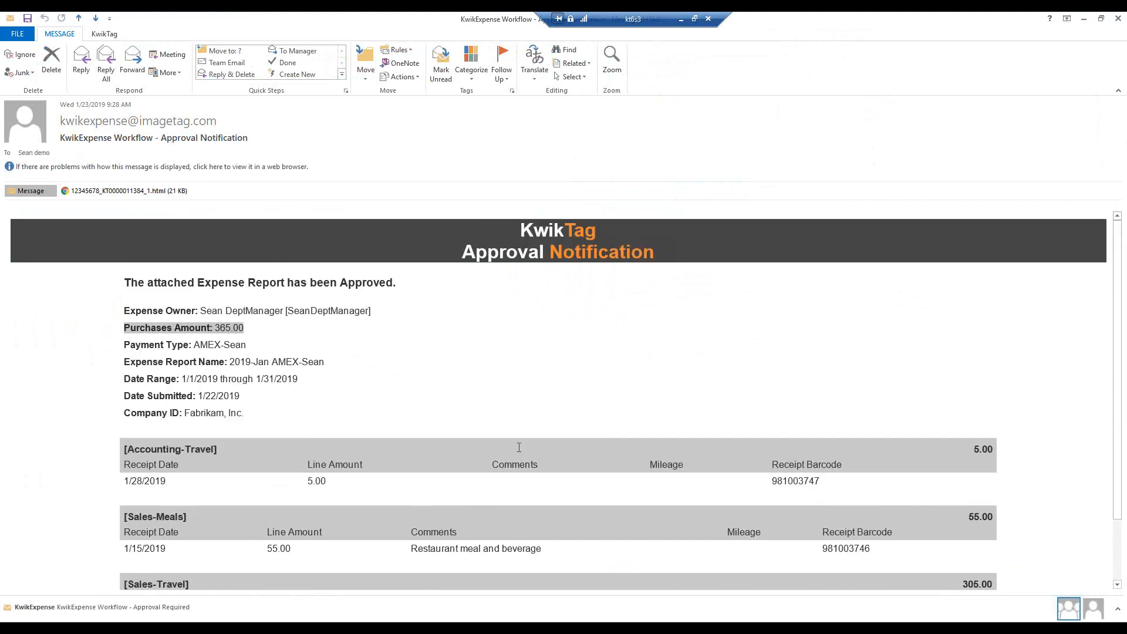
Open the email's attached HTML expense report, view the airline receipt under Sales Travel full size, and close both pages
double_click(115, 191)
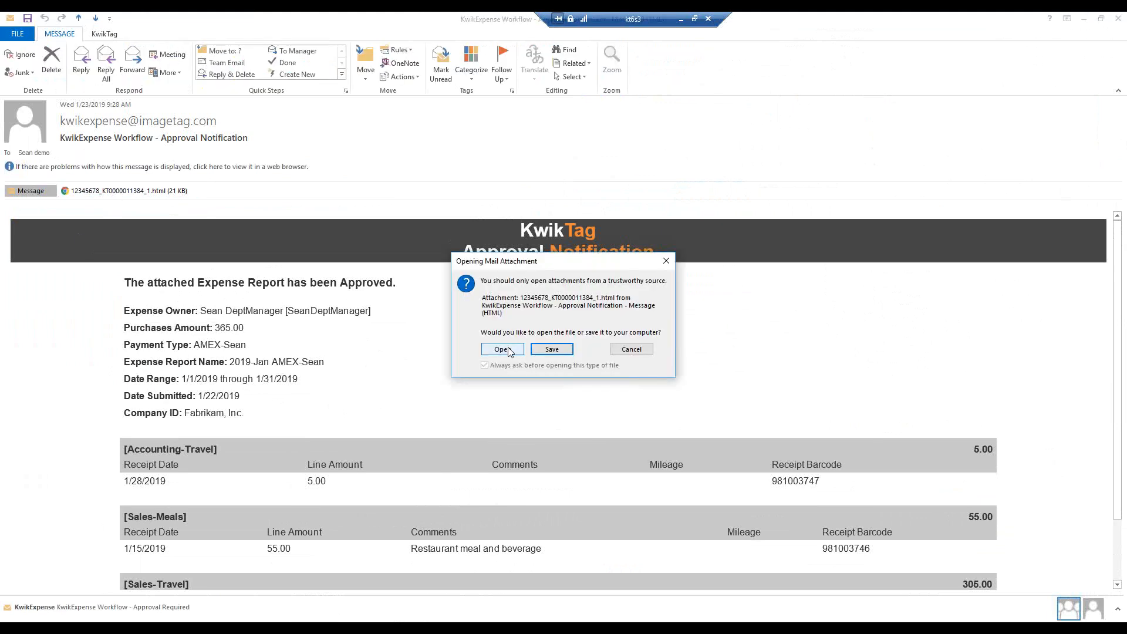
left_click(503, 349)
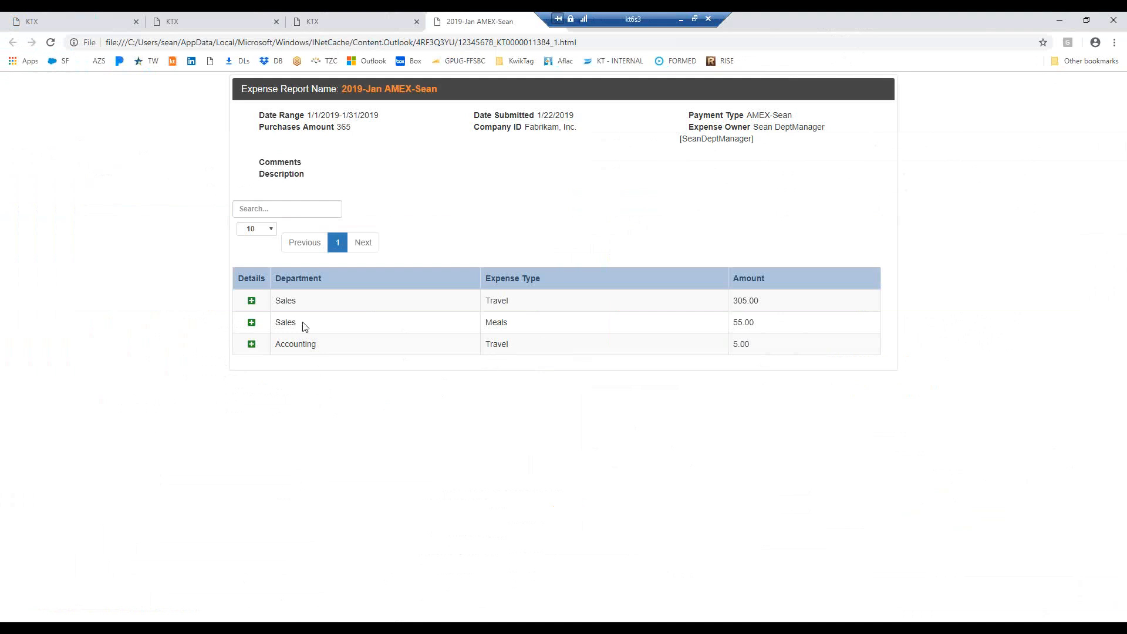
left_click(251, 300)
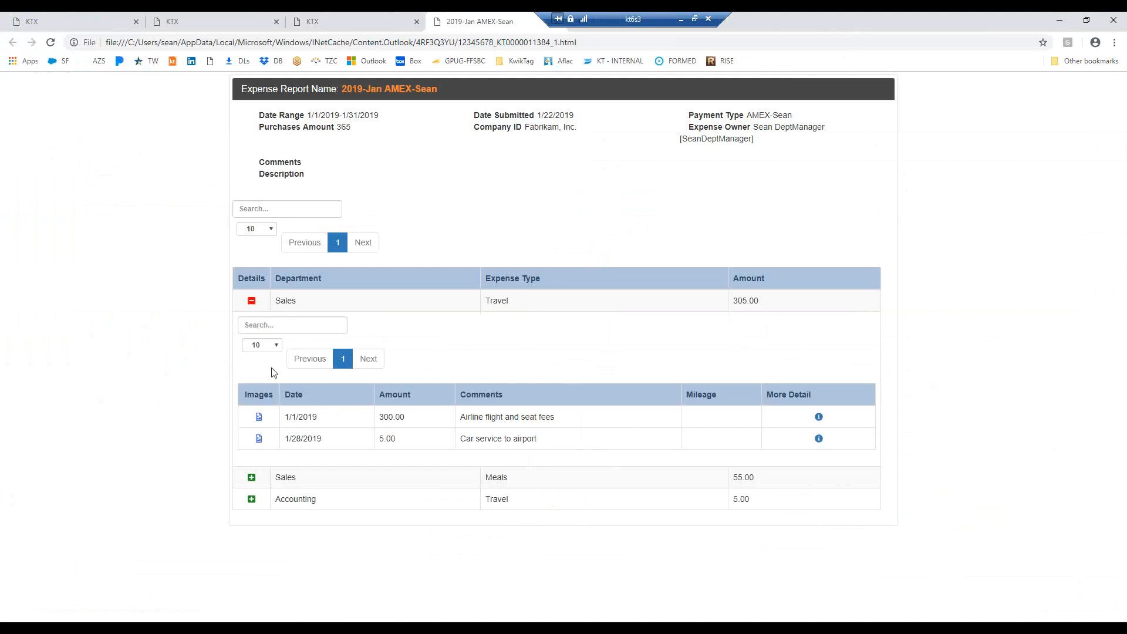
left_click(259, 418)
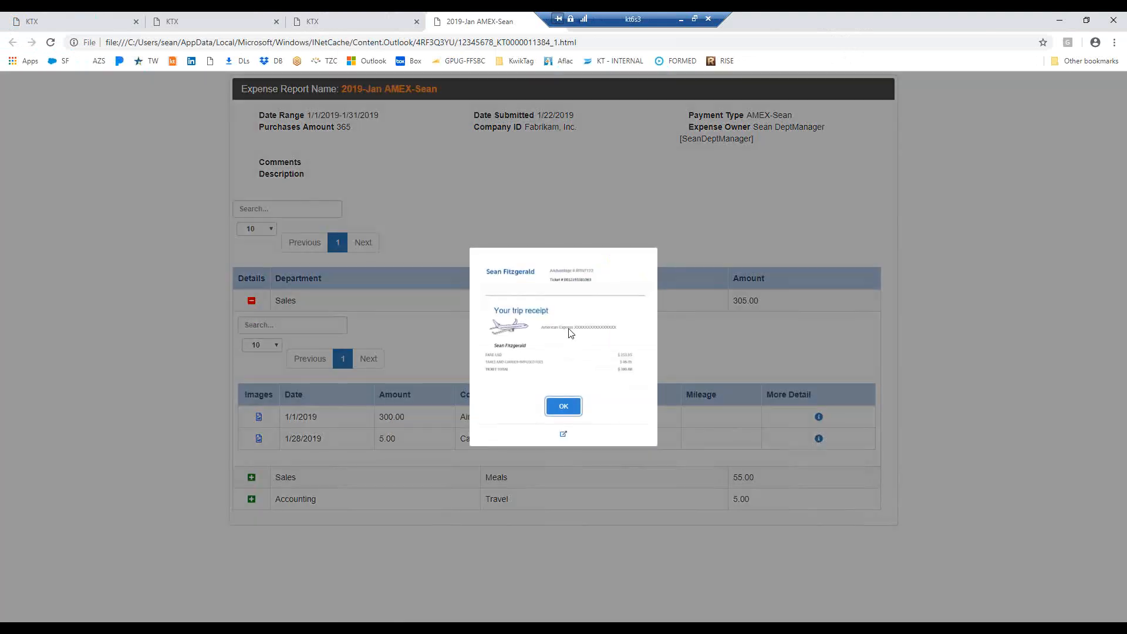
left_click(563, 436)
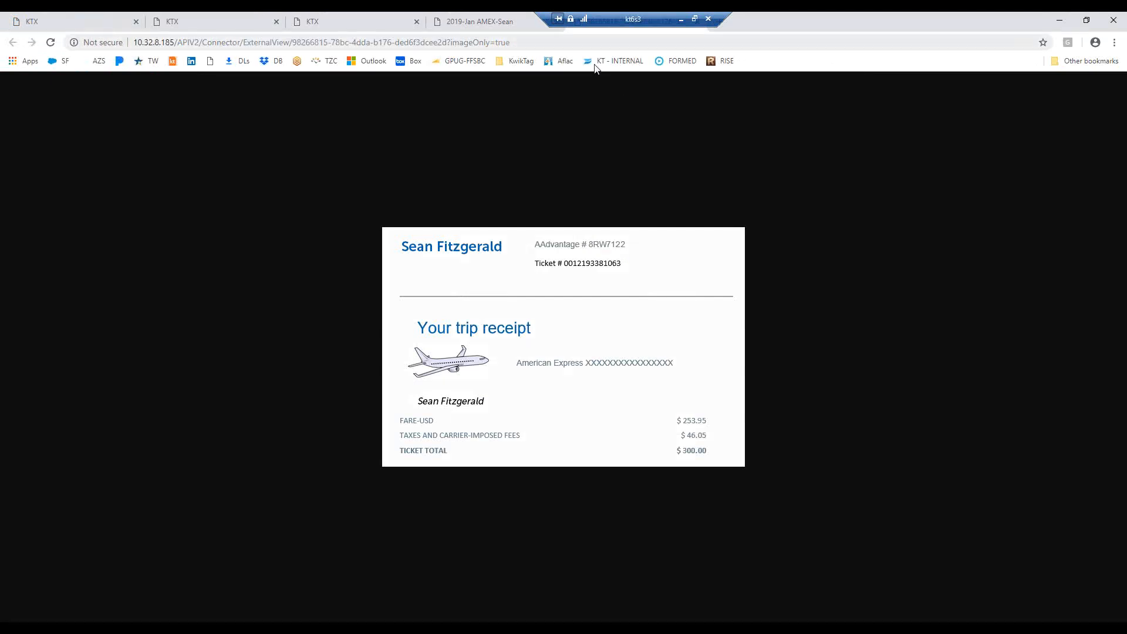
left_click_drag(637, 19, 845, 19)
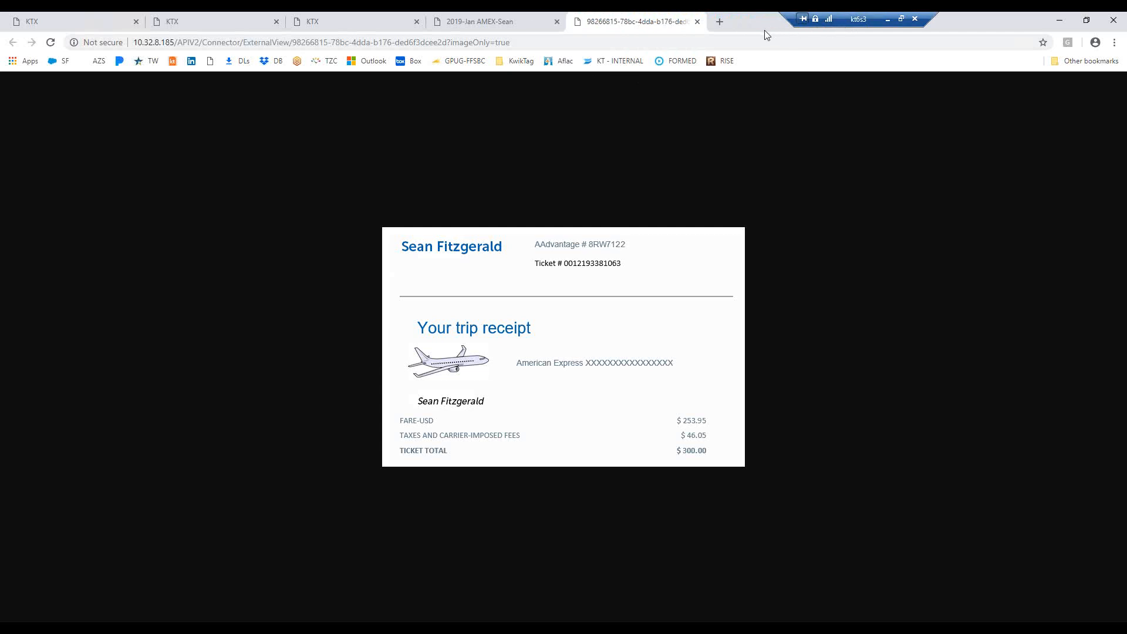
left_click(697, 22)
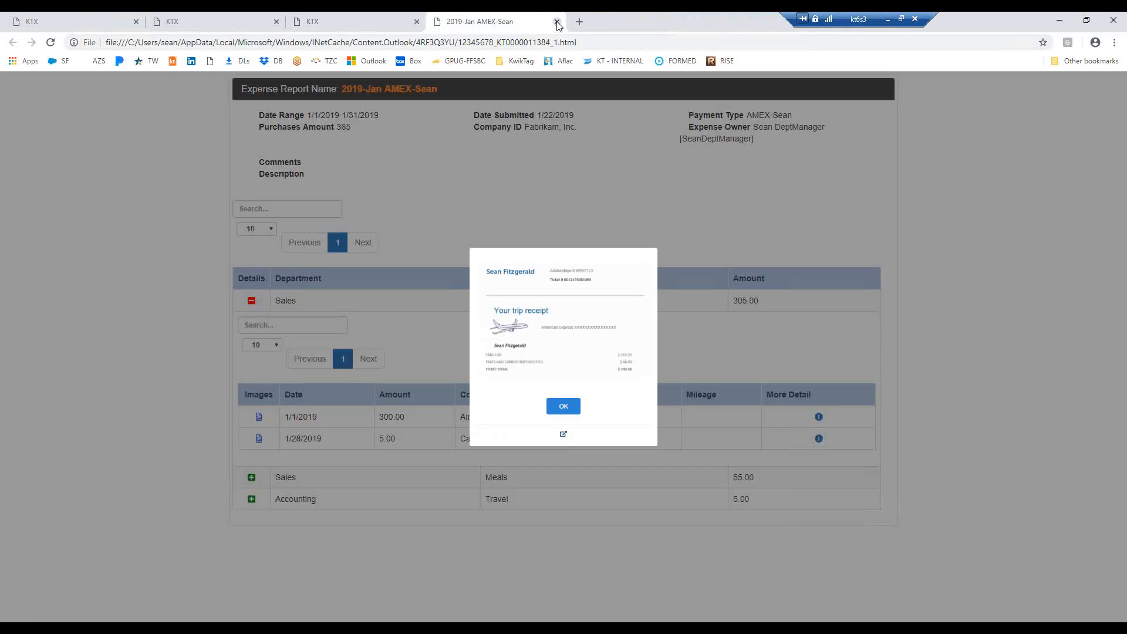
left_click(557, 22)
Return to the Approval Notification email, examine its expense breakdown by department and type, and close the message
mouse_move(329, 623)
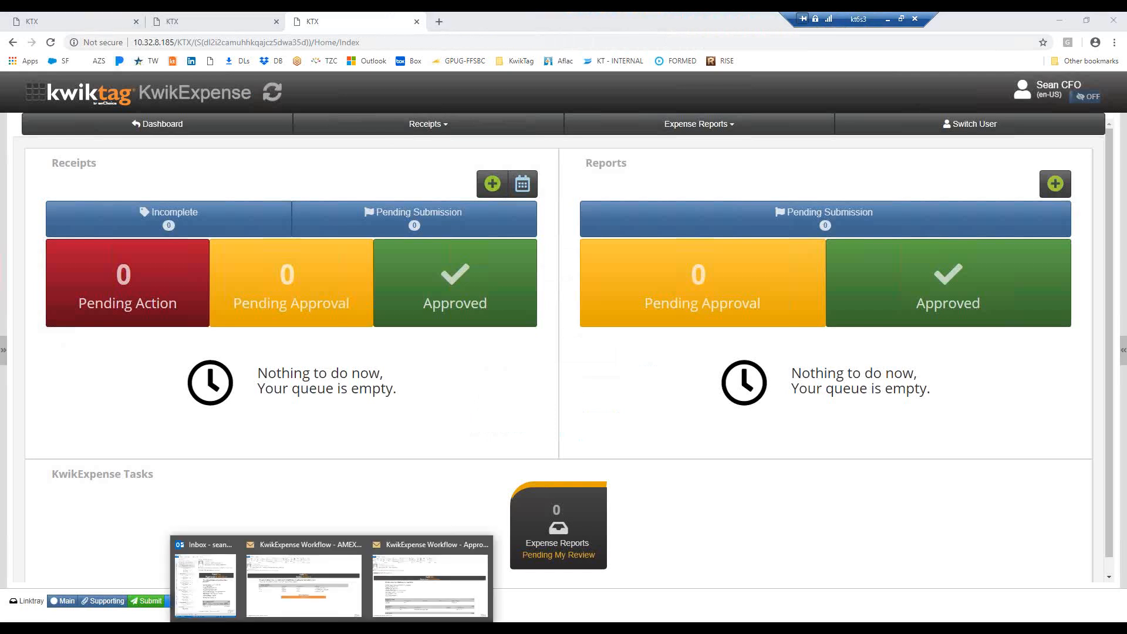
left_click(411, 590)
scroll(501, 404, "down", 3)
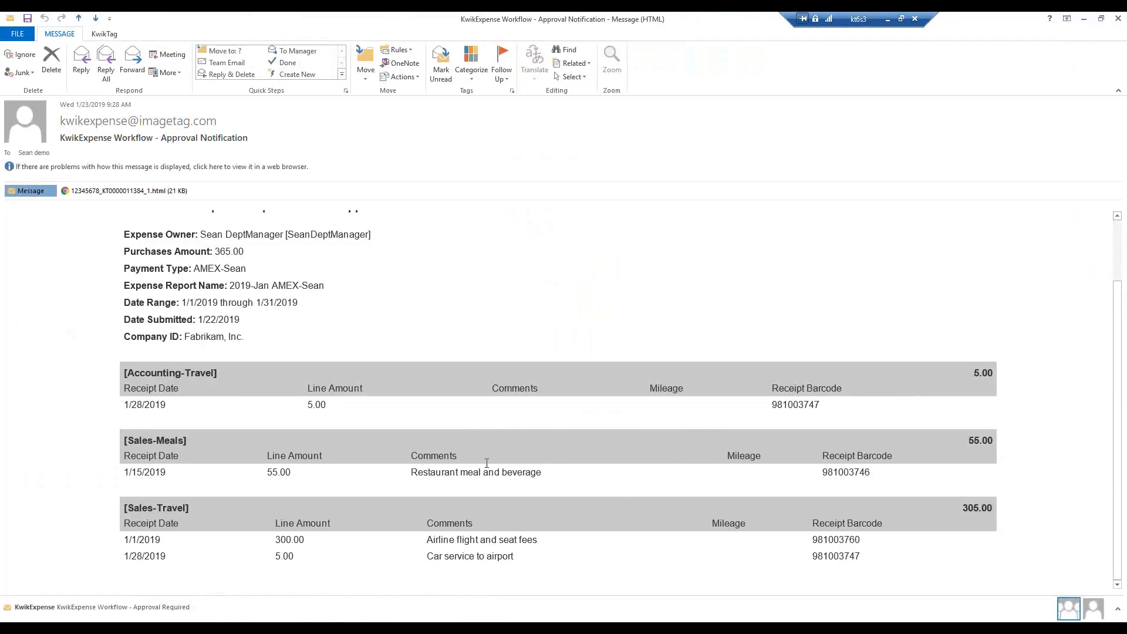
scroll(487, 467, "up", 1)
scroll(488, 467, "down", 1)
scroll(487, 465, "up", 2)
scroll(488, 467, "down", 2)
scroll(495, 470, "up", 3)
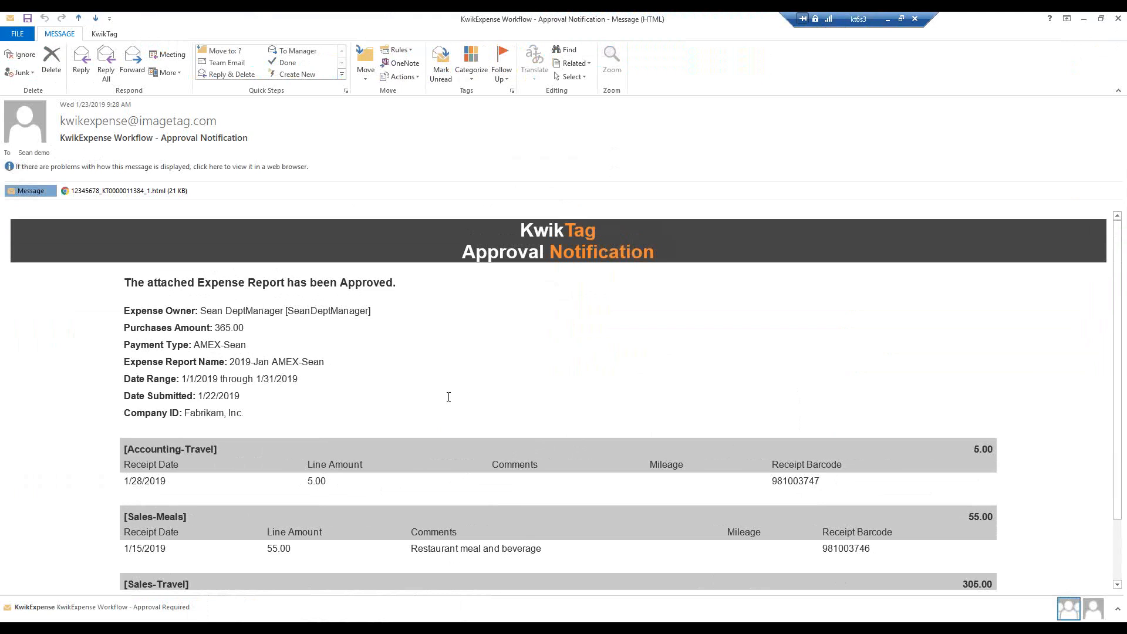
scroll(449, 400, "down", 3)
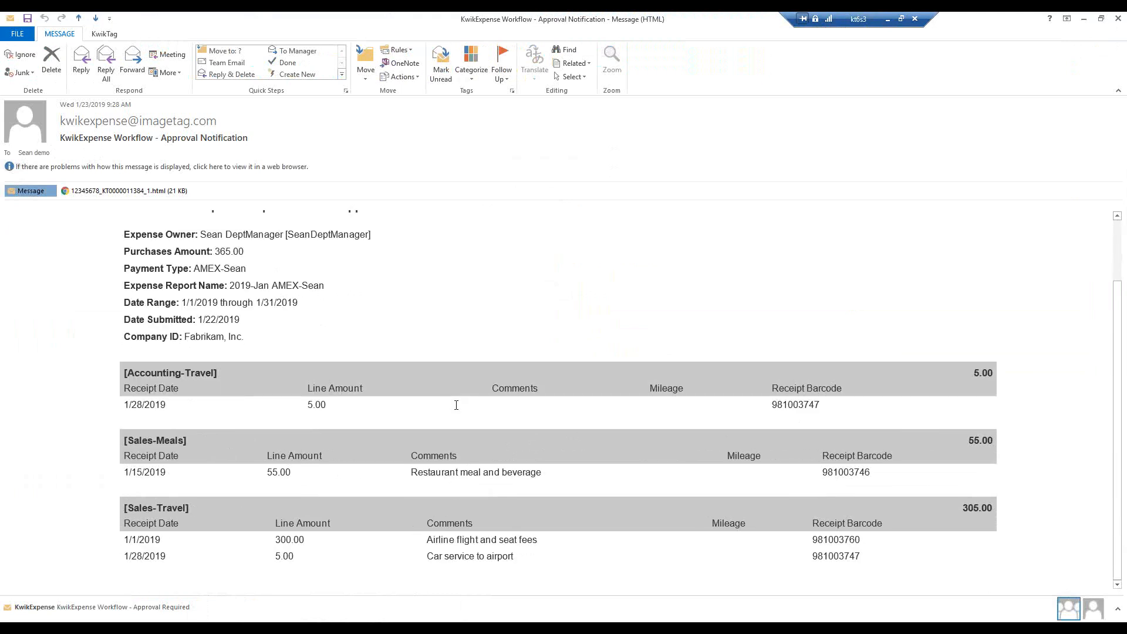
left_click(1119, 22)
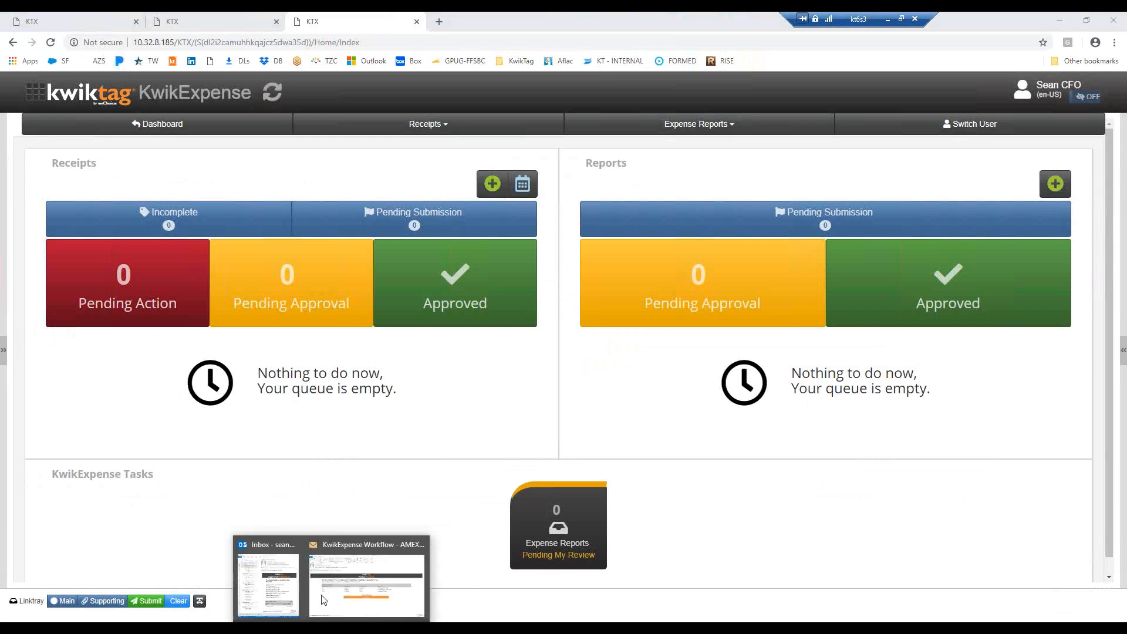
Open the Approval Required email from the Outlook inbox and review it through to its Approve and Reject options
left_click(267, 587)
left_click(667, 162)
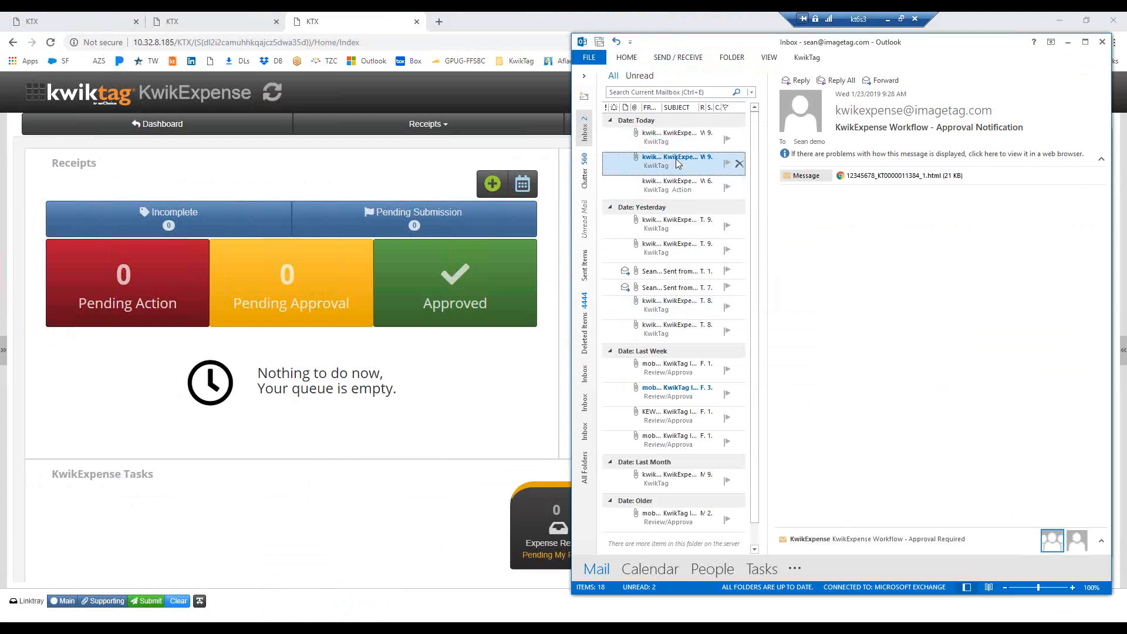
double_click(680, 168)
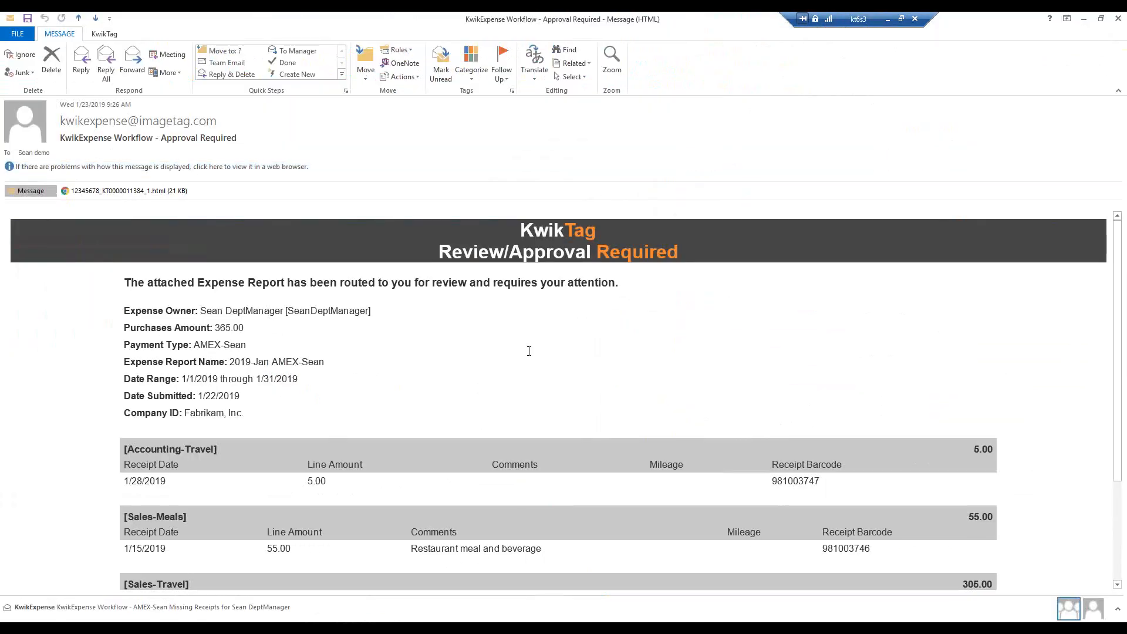
scroll(526, 413, "down", 5)
scroll(508, 414, "up", 5)
scroll(457, 428, "down", 5)
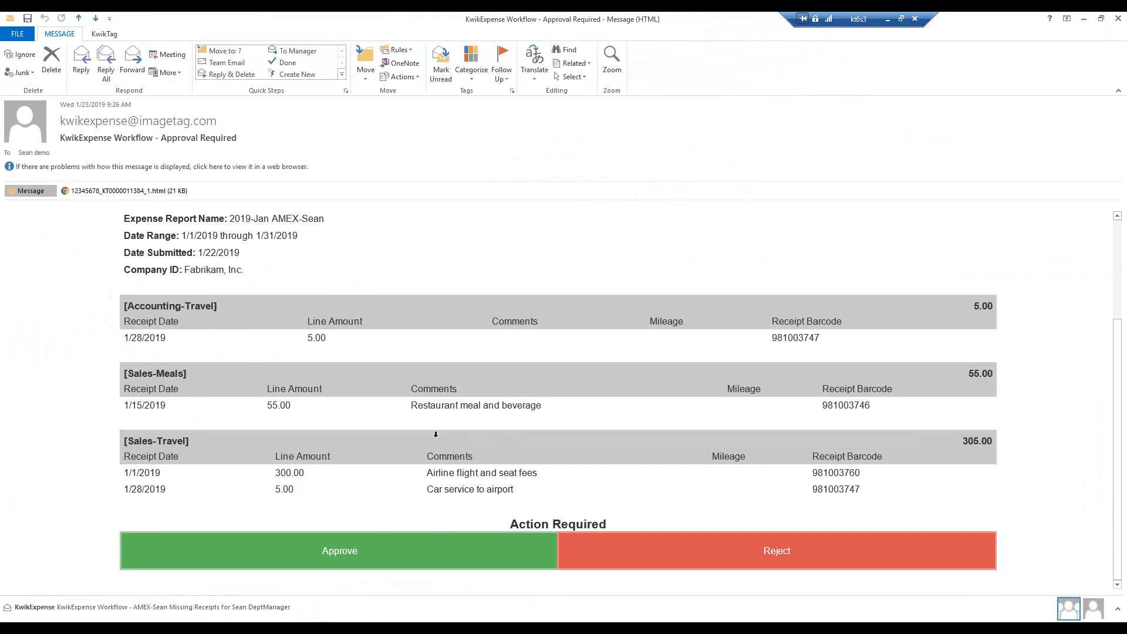
Review the Approval Required email's expense breakdown, open its Approve reply to view the comment instructions, and discard the draft without saving
scroll(441, 465, "up", 5)
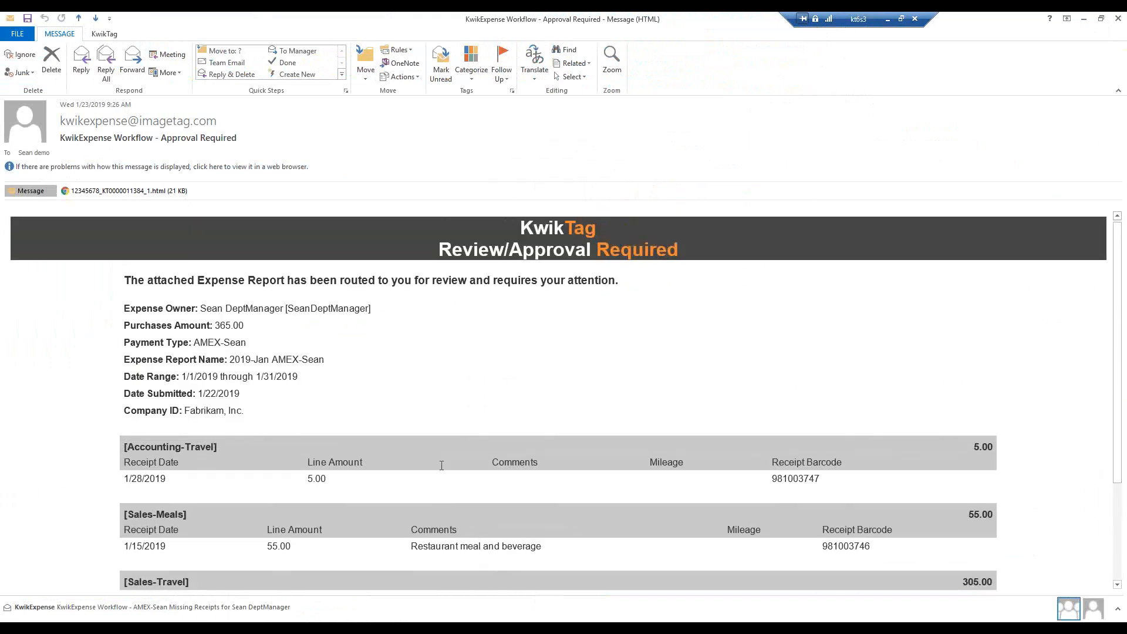
scroll(442, 465, "down", 5)
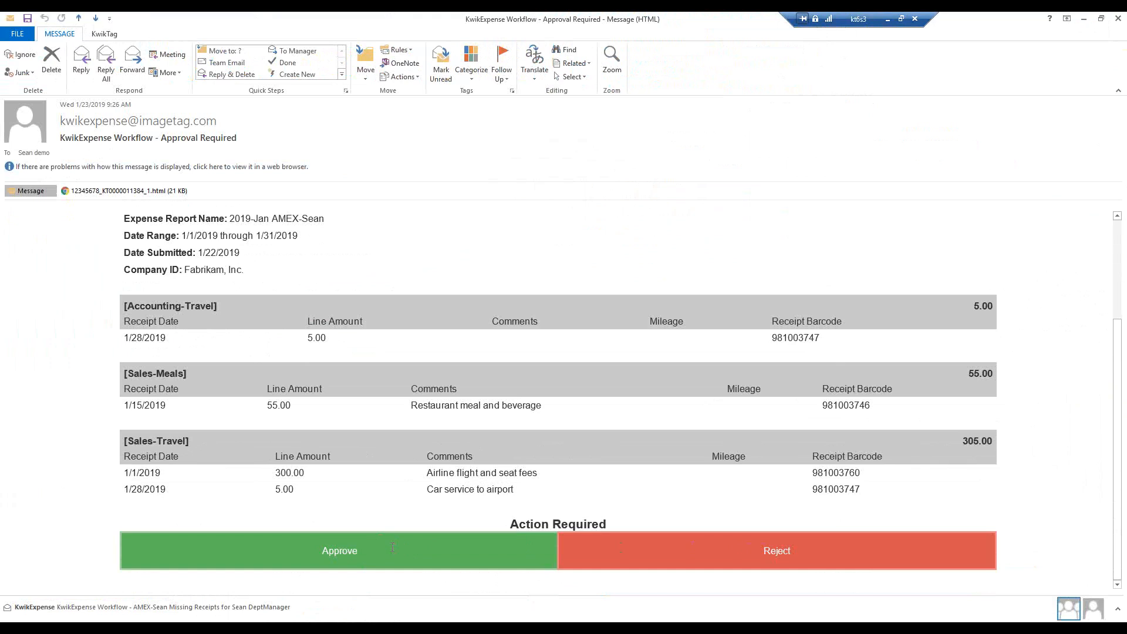
scroll(71, 407, "up", 2)
scroll(396, 452, "down", 2)
left_click(335, 552)
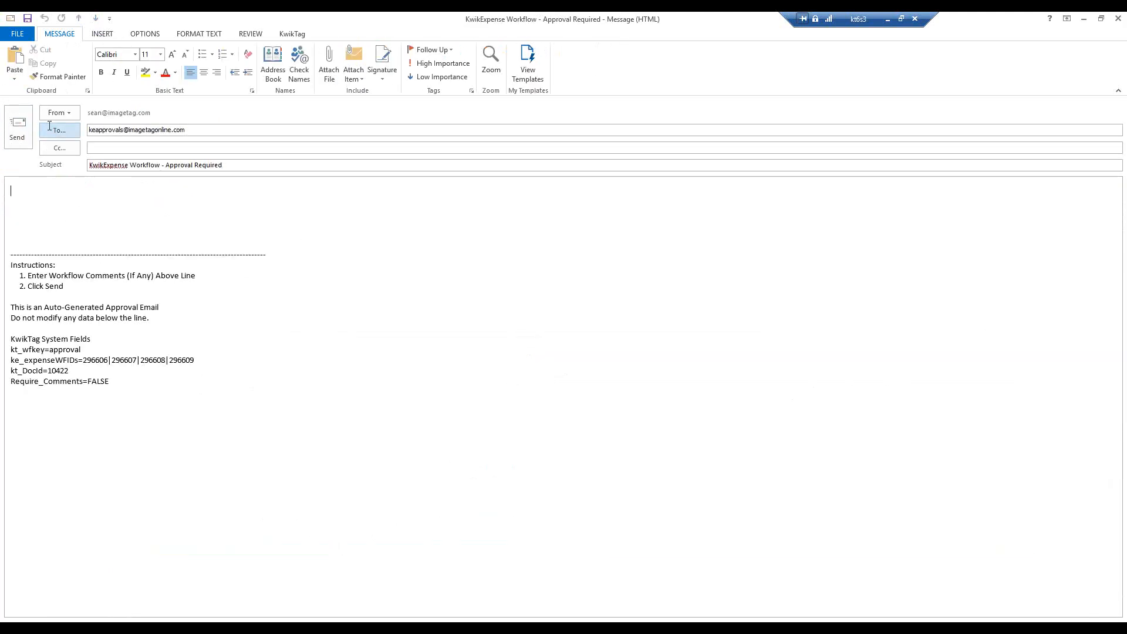
left_click(1117, 19)
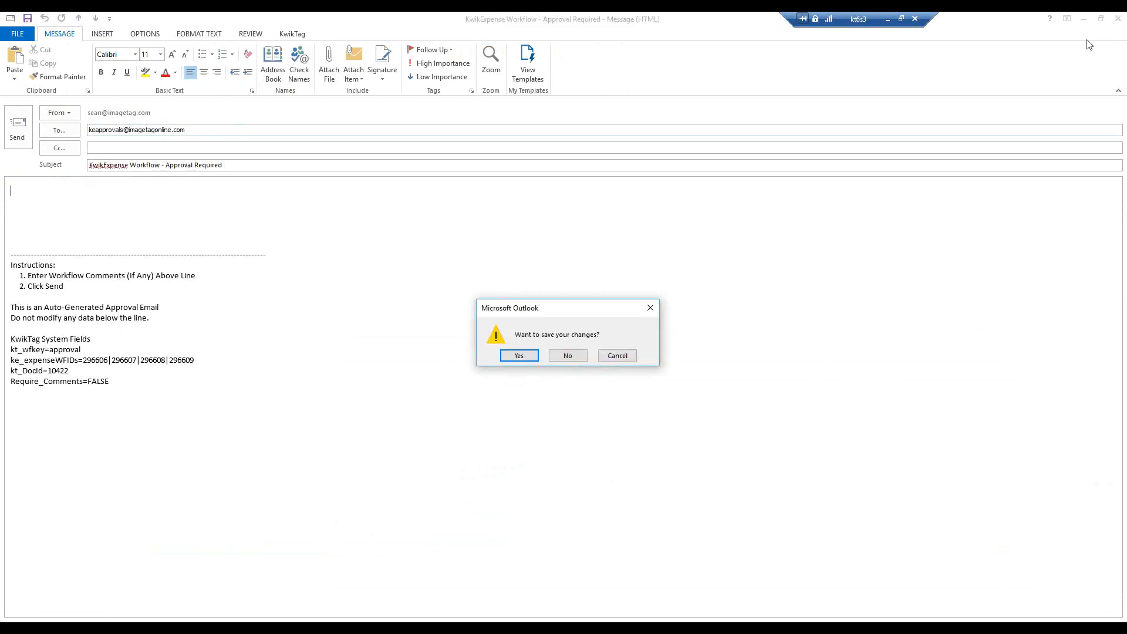
left_click(564, 356)
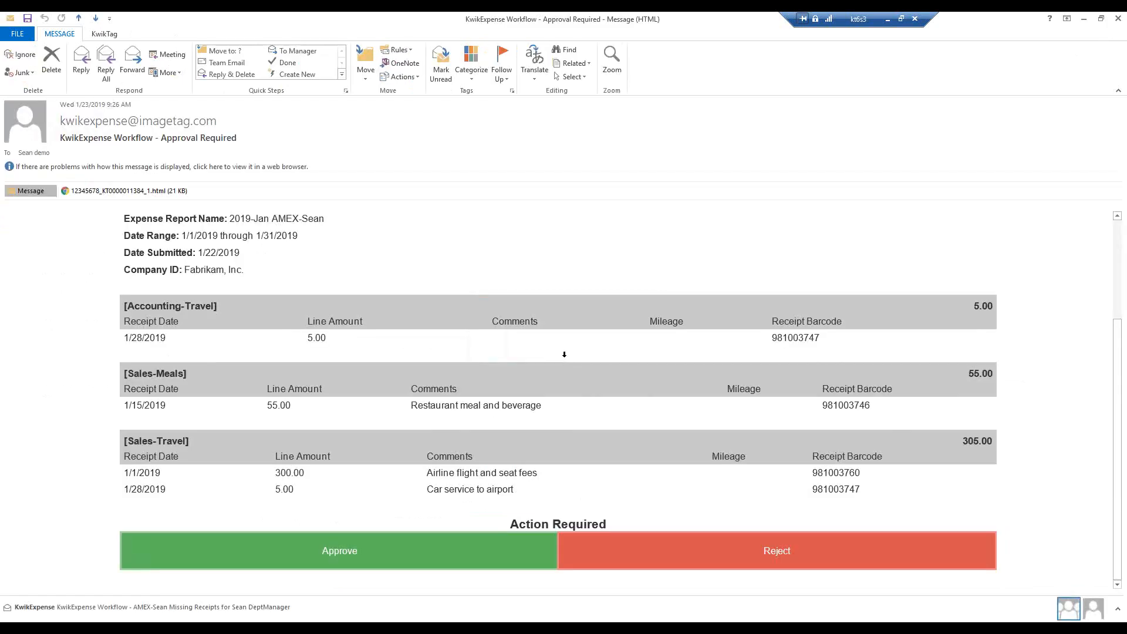
Minimize the Approval Required email and Outlook, and switch to the Payables Transaction Entry window in Microsoft Dynamics GP
scroll(573, 457, "up", 3)
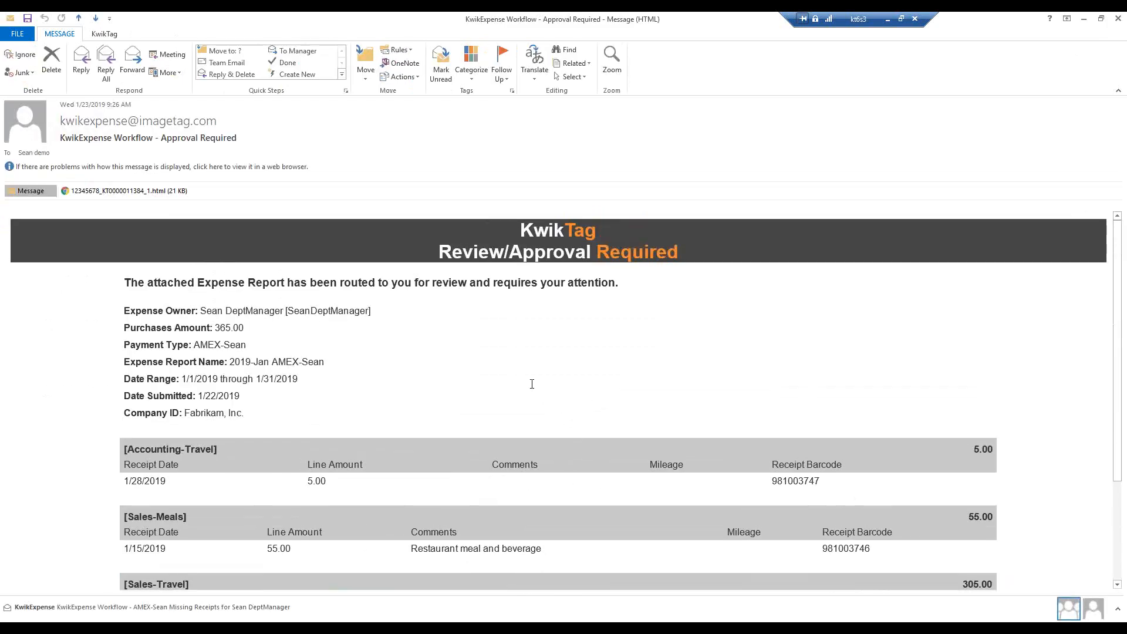
left_click(1085, 20)
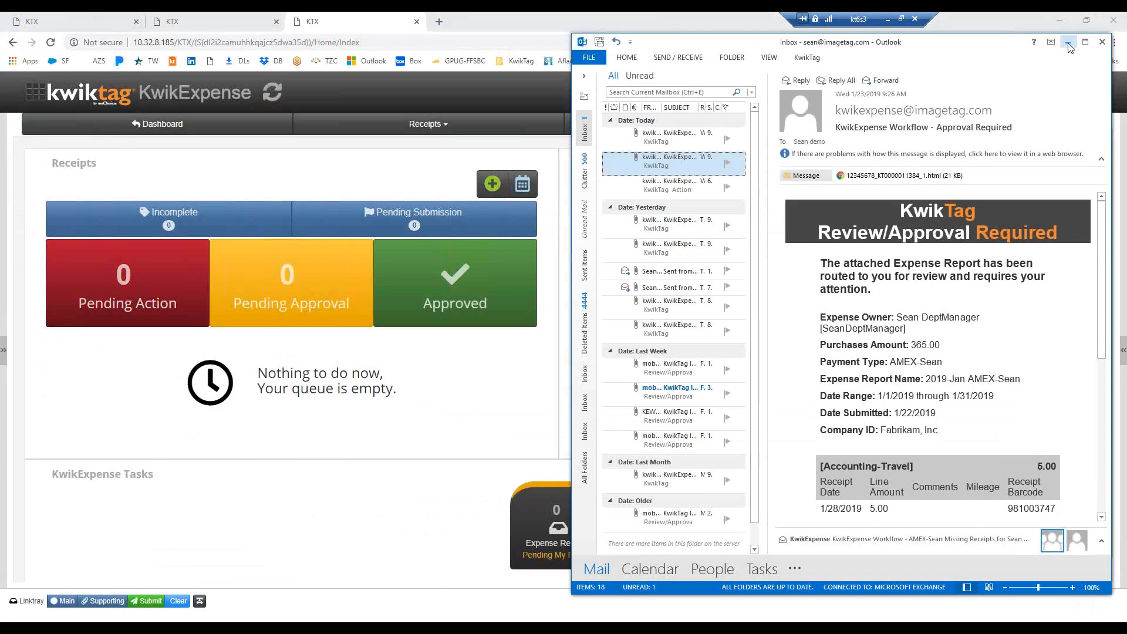
left_click(1068, 42)
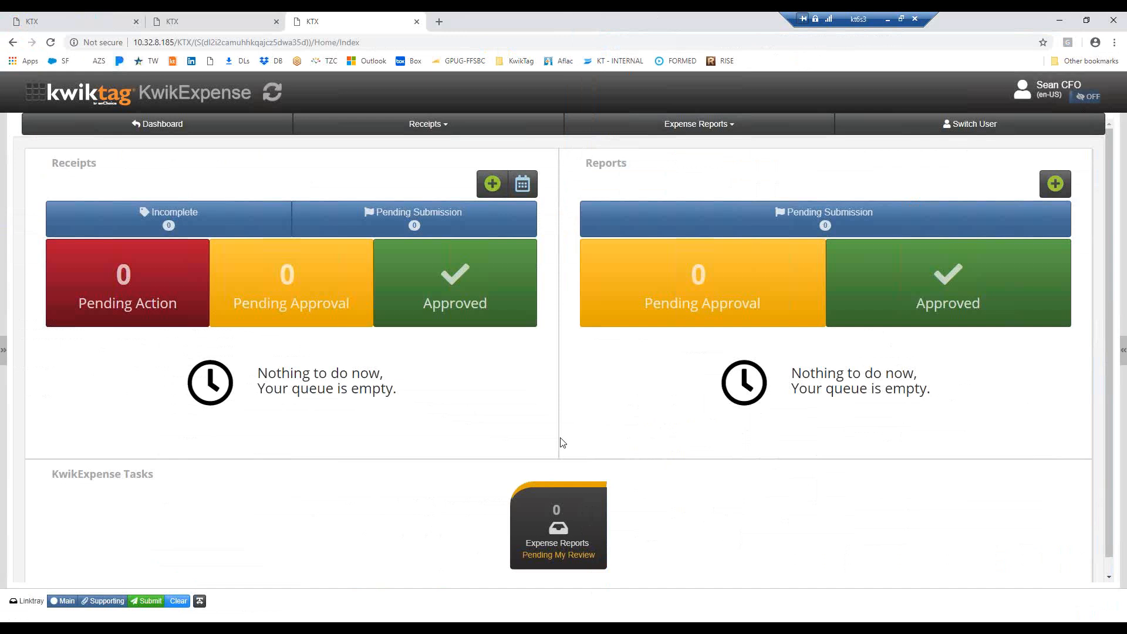
mouse_move(352, 629)
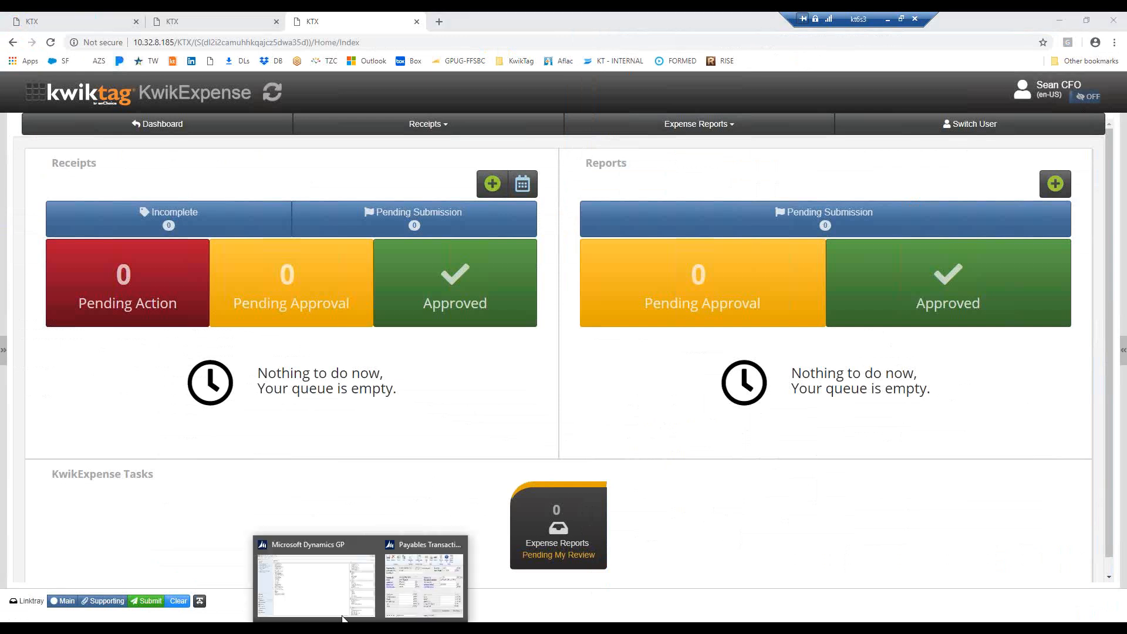
left_click(330, 606)
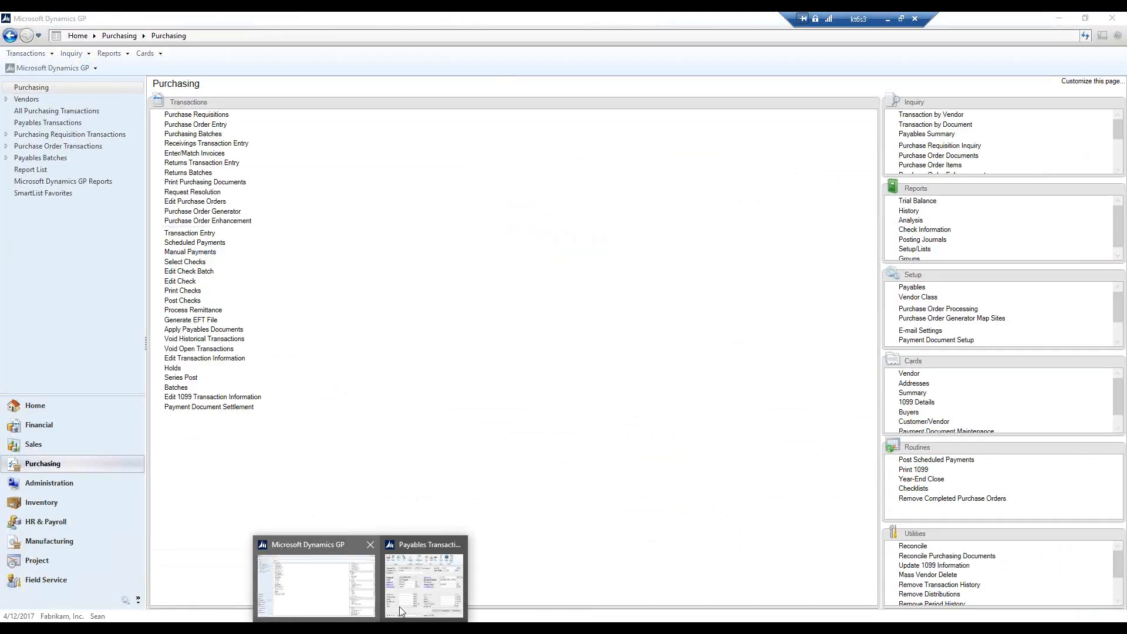
left_click(408, 599)
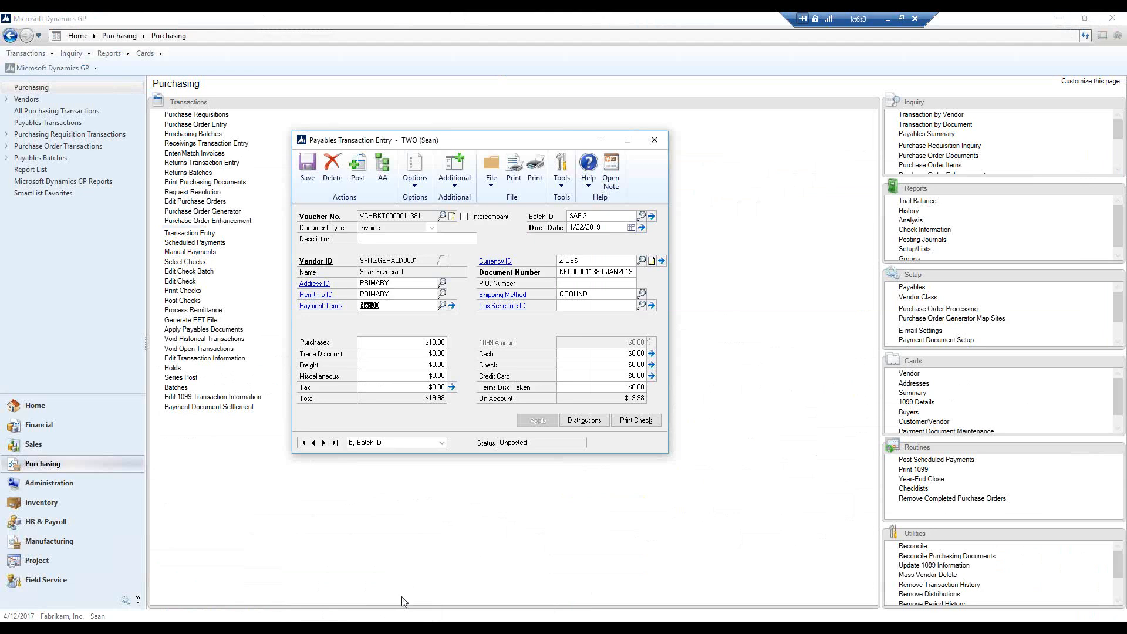
Open the KwikTag Work Queue from Payables Transaction Entry, widened to show more columns, and sort its invoices by Document Date, newest first
left_click(455, 189)
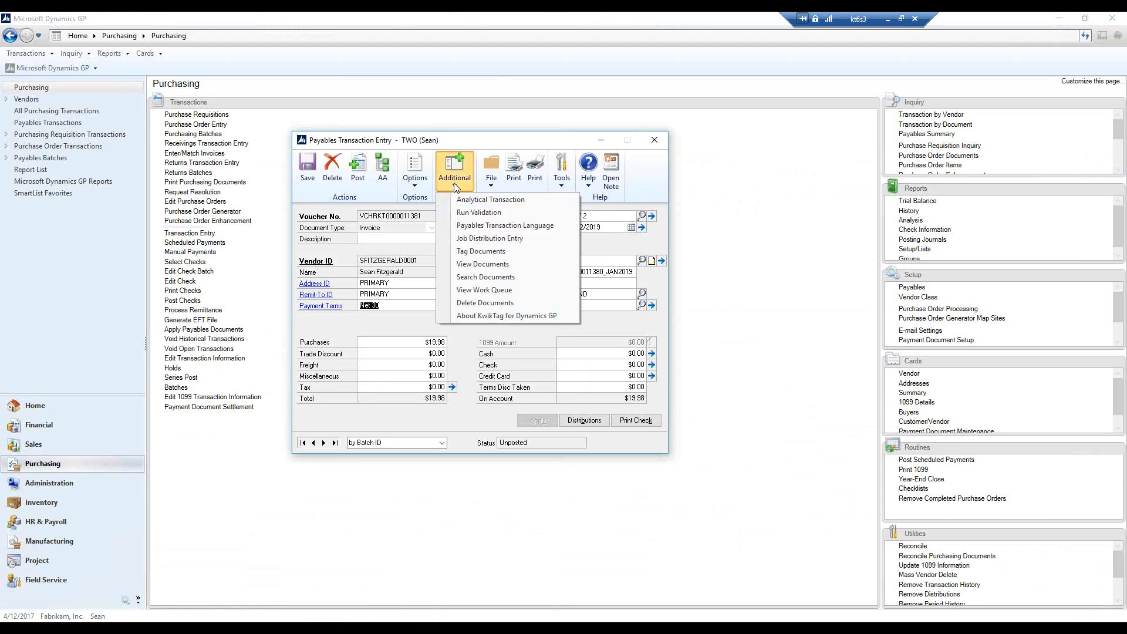
left_click(508, 293)
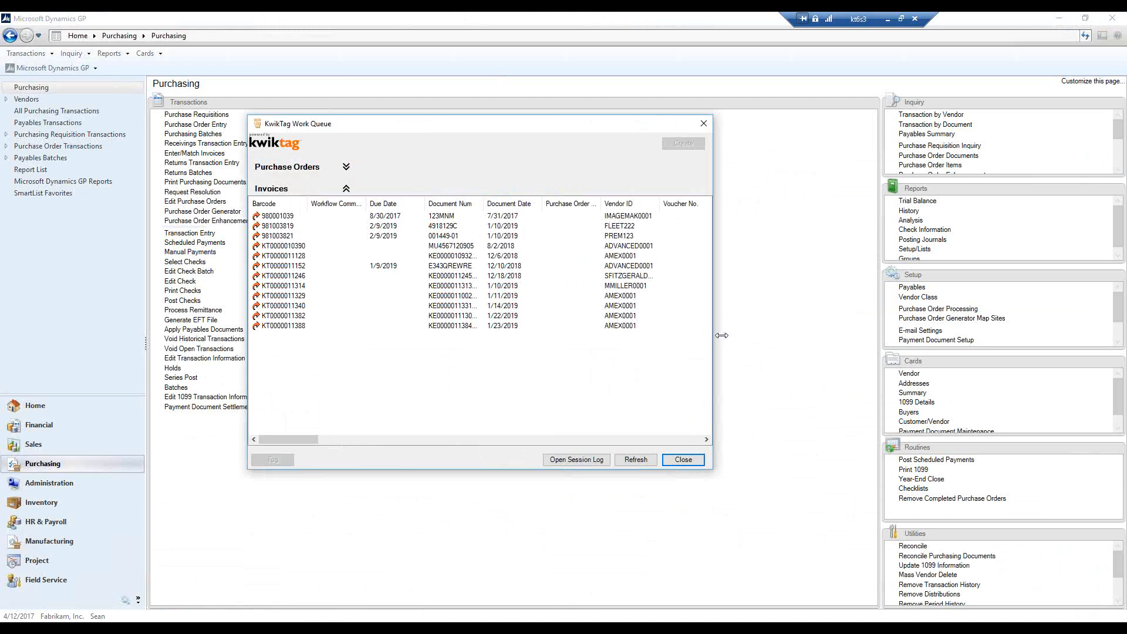
left_click_drag(722, 335, 903, 357)
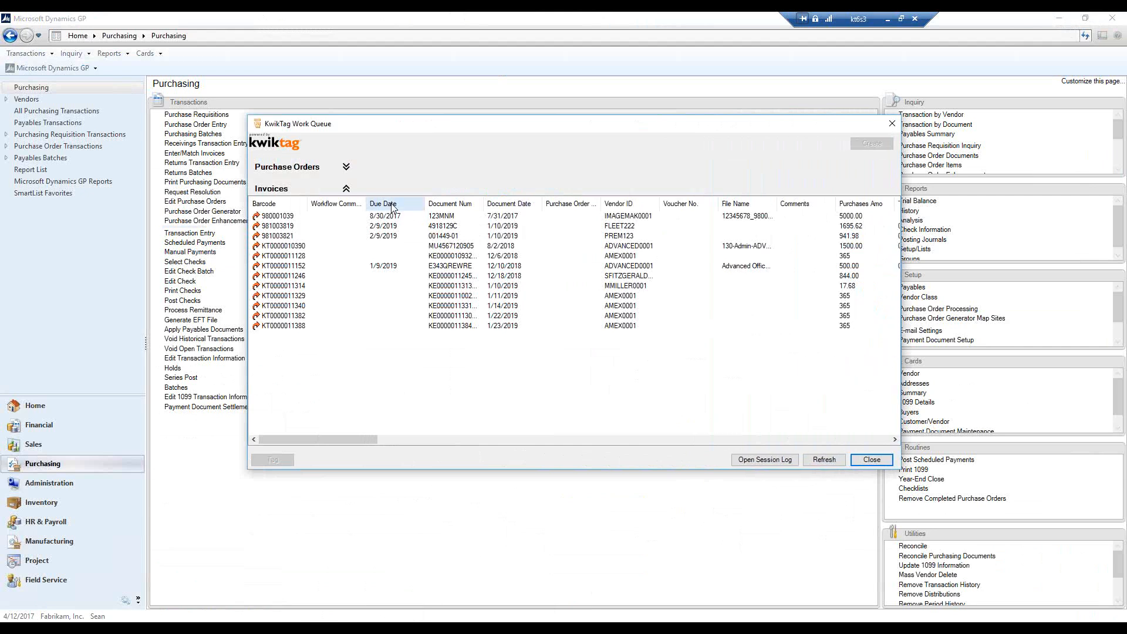
left_click(518, 205)
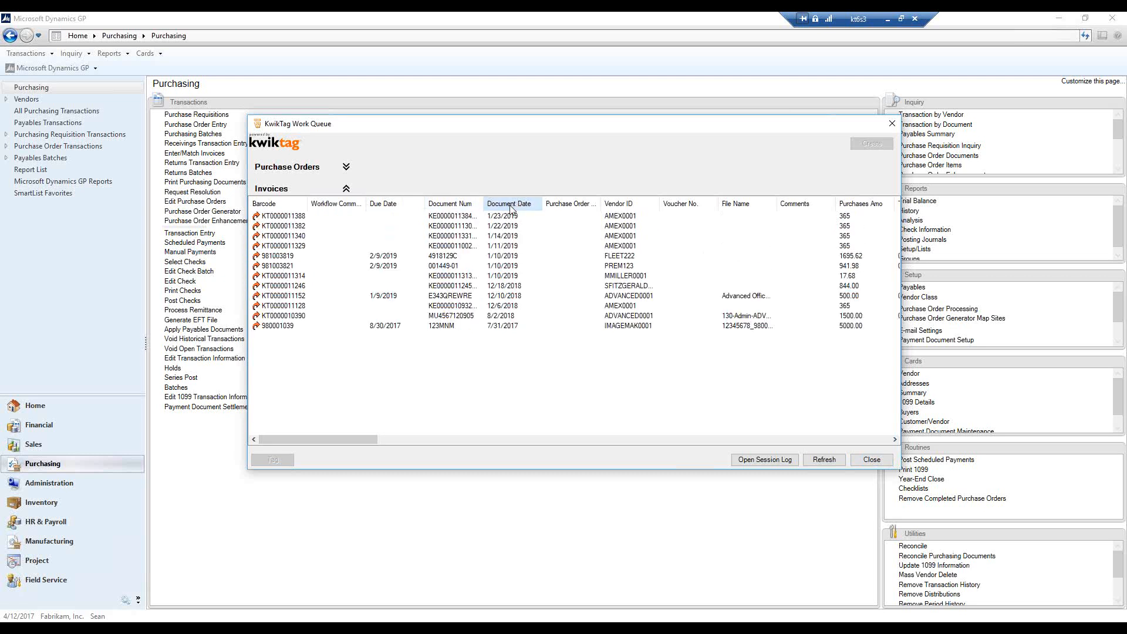
Select the 1/23/2019 AMEX0001 invoice and widen the work queue window and its Document Number column
left_click(443, 217)
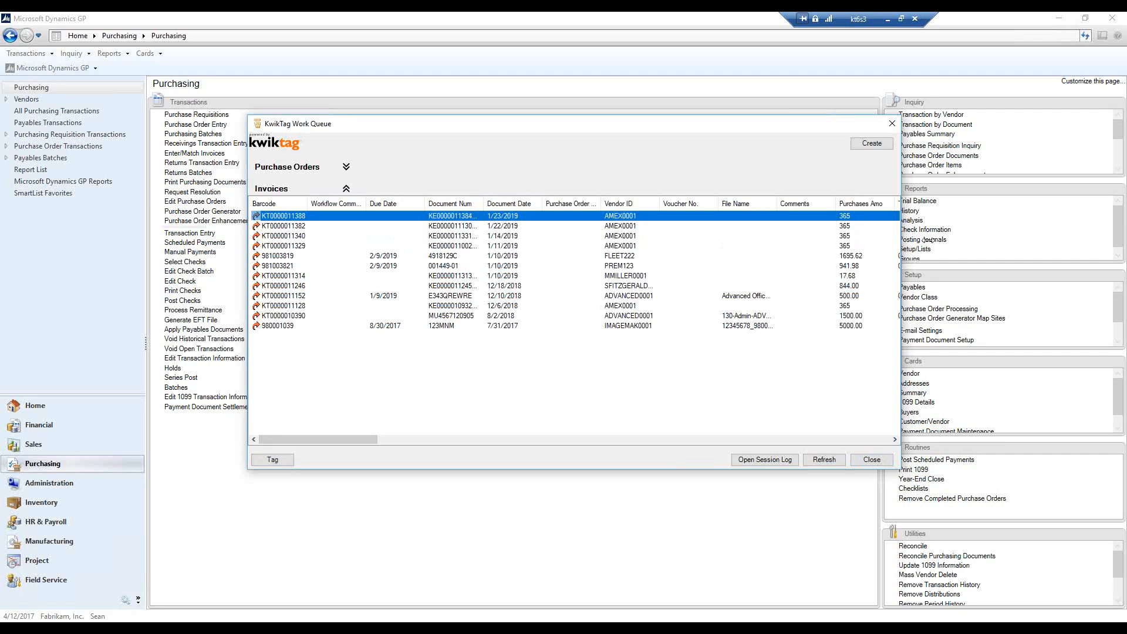
left_click_drag(901, 241, 977, 244)
left_click_drag(487, 203, 502, 204)
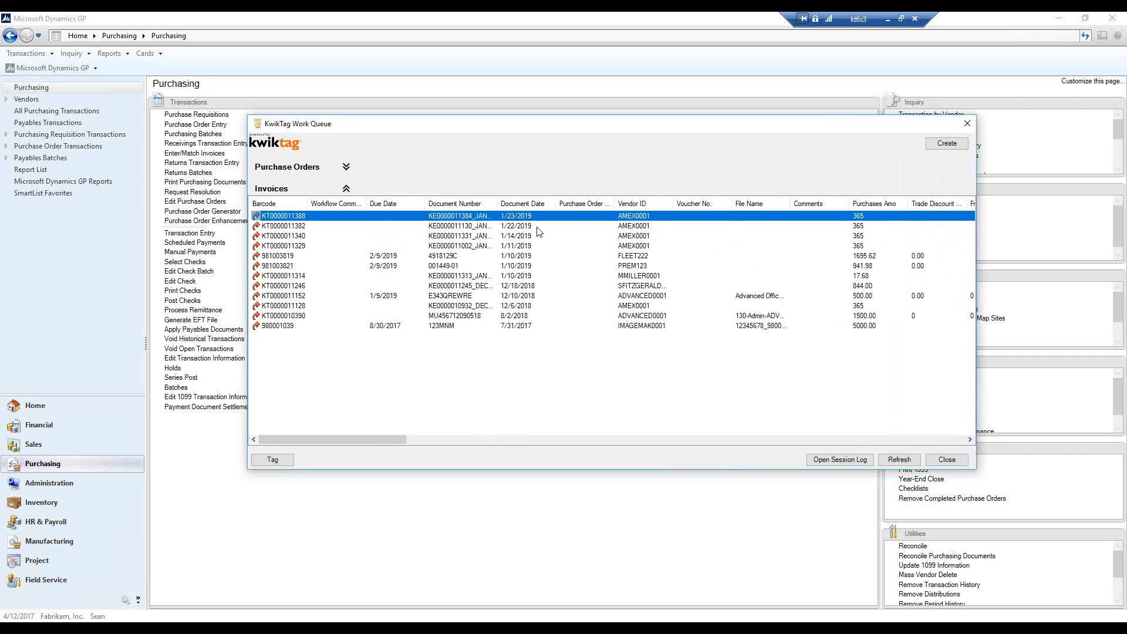
Show the details of the 1/23/2019 AMEX0001 invoice, examine its credit card fields and GL codes, and close them
left_click(527, 229)
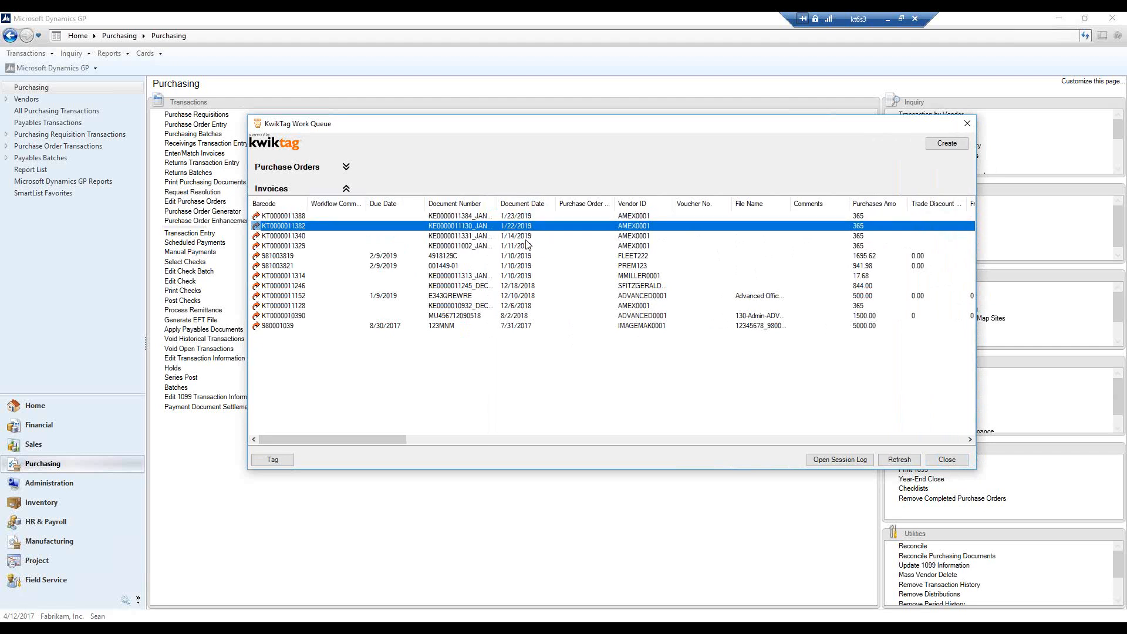
left_click(511, 217)
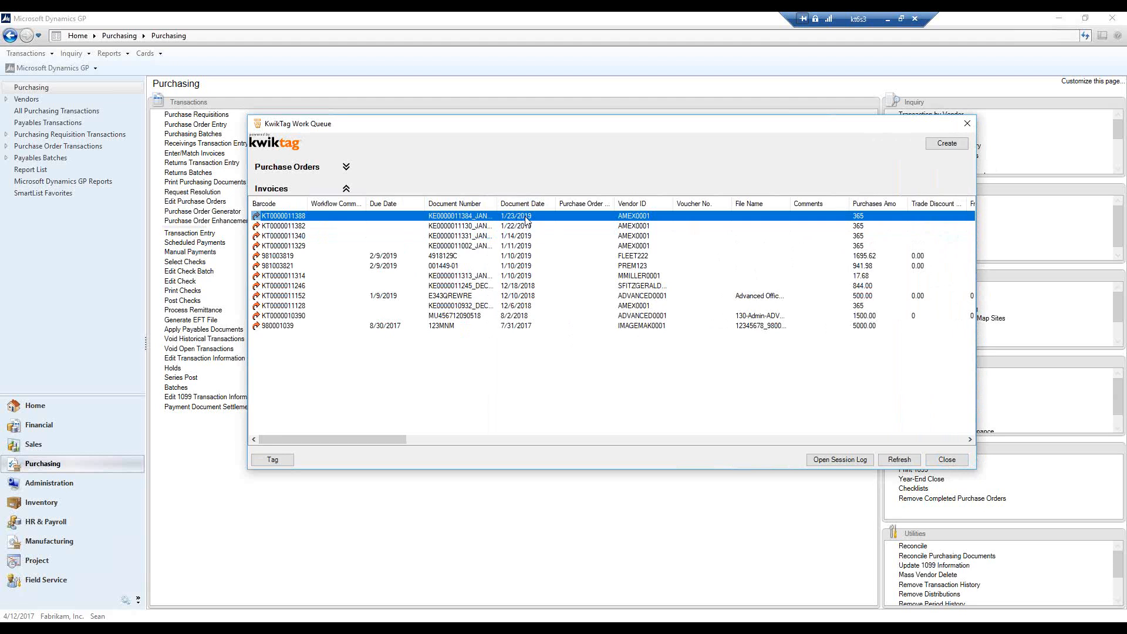
right_click(527, 220)
left_click(569, 263)
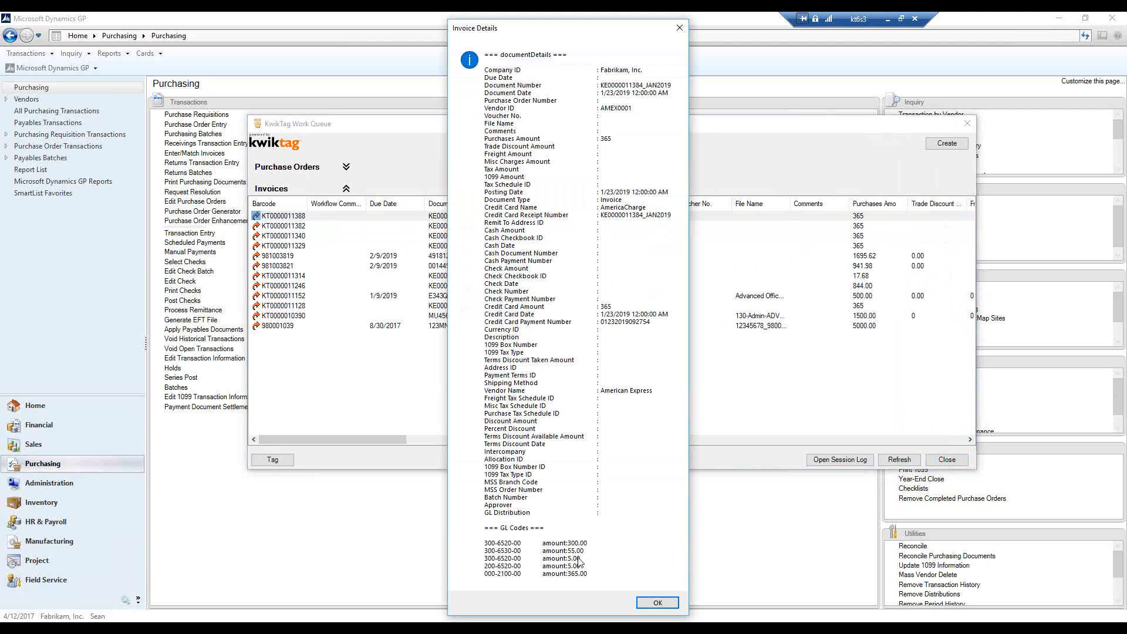
left_click(679, 28)
View the 1/23/2019 invoice's expense report document, open the airline receipt under Sales Travel full size, and close both pages
right_click(541, 222)
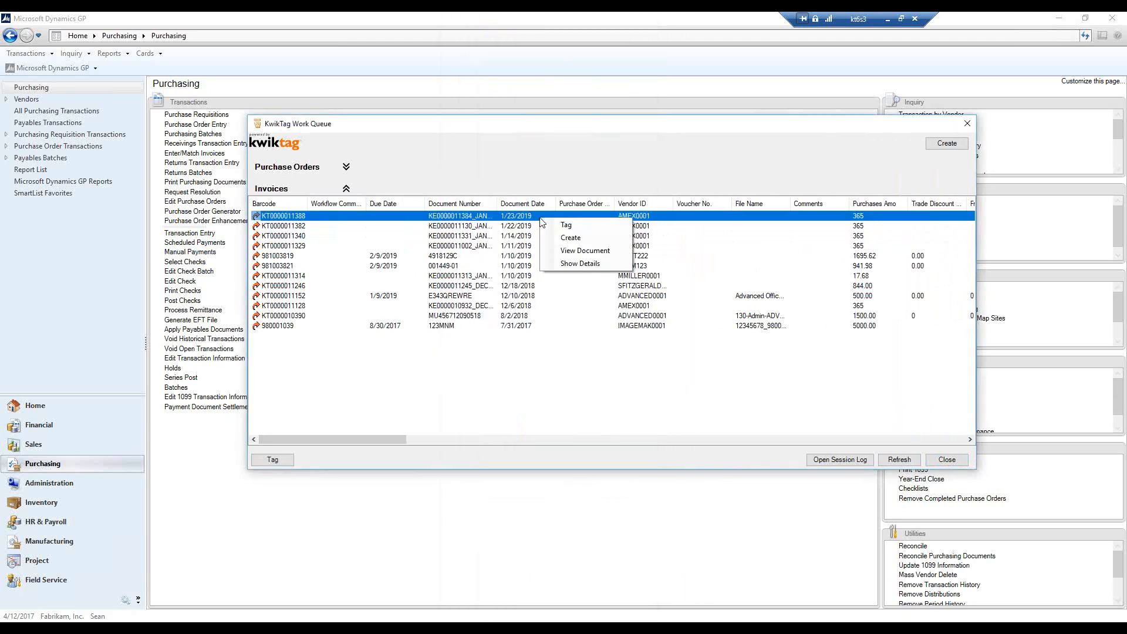
left_click(585, 250)
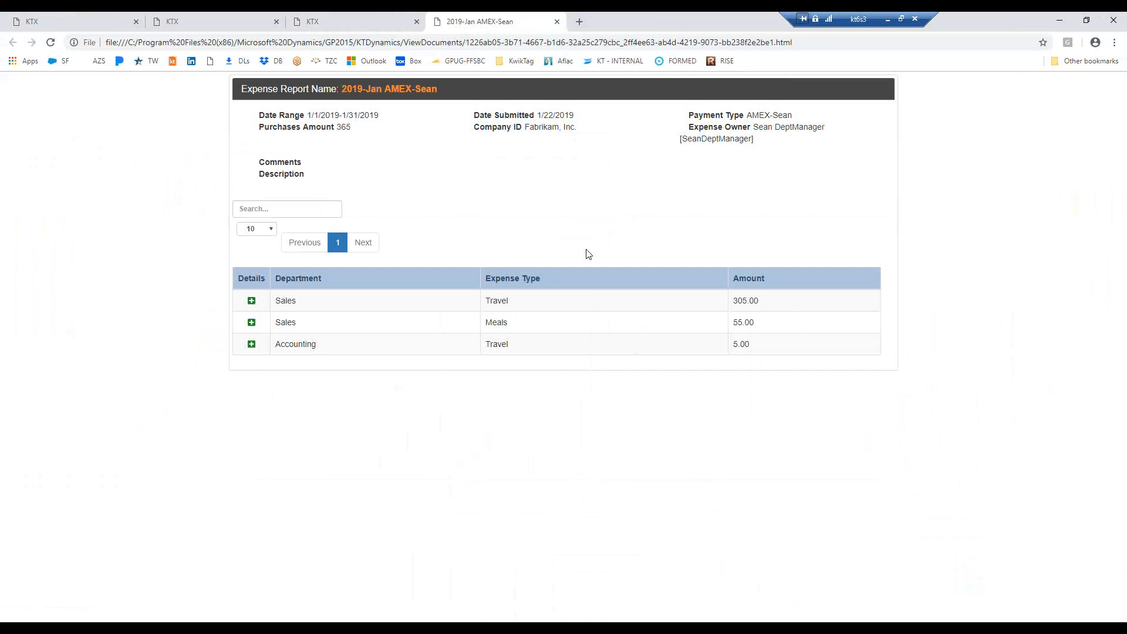
left_click(251, 302)
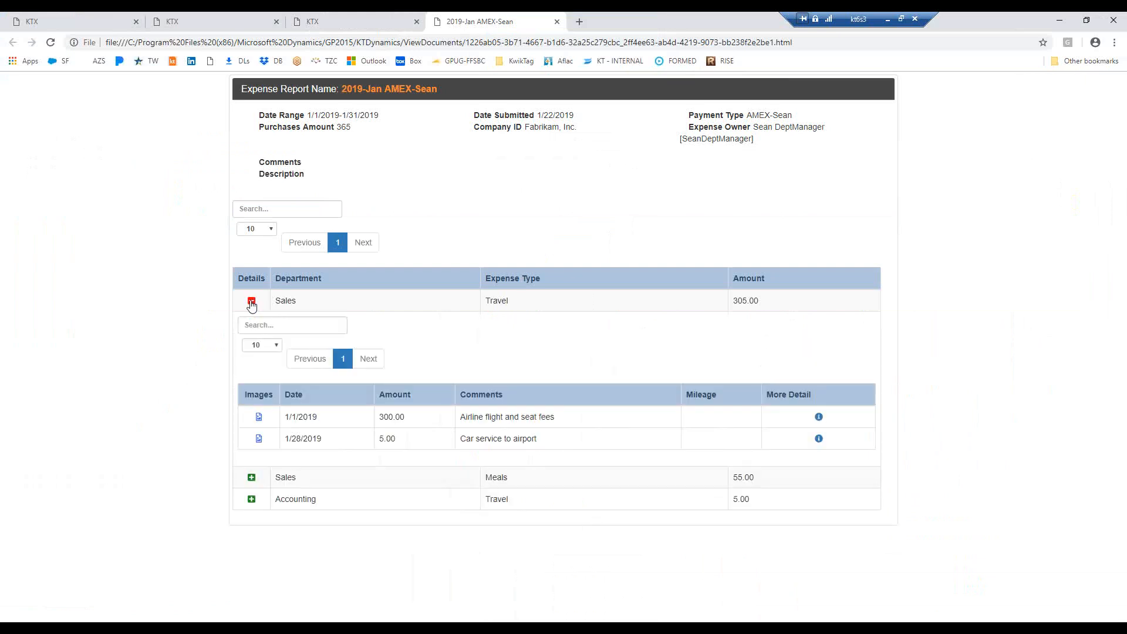
left_click(258, 418)
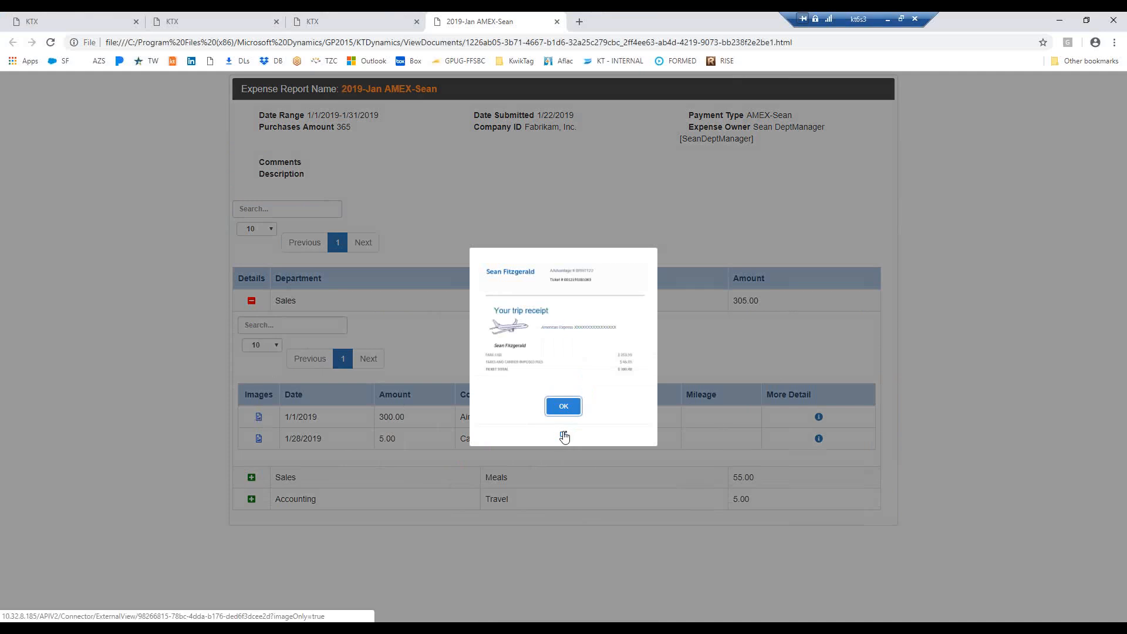
left_click(564, 437)
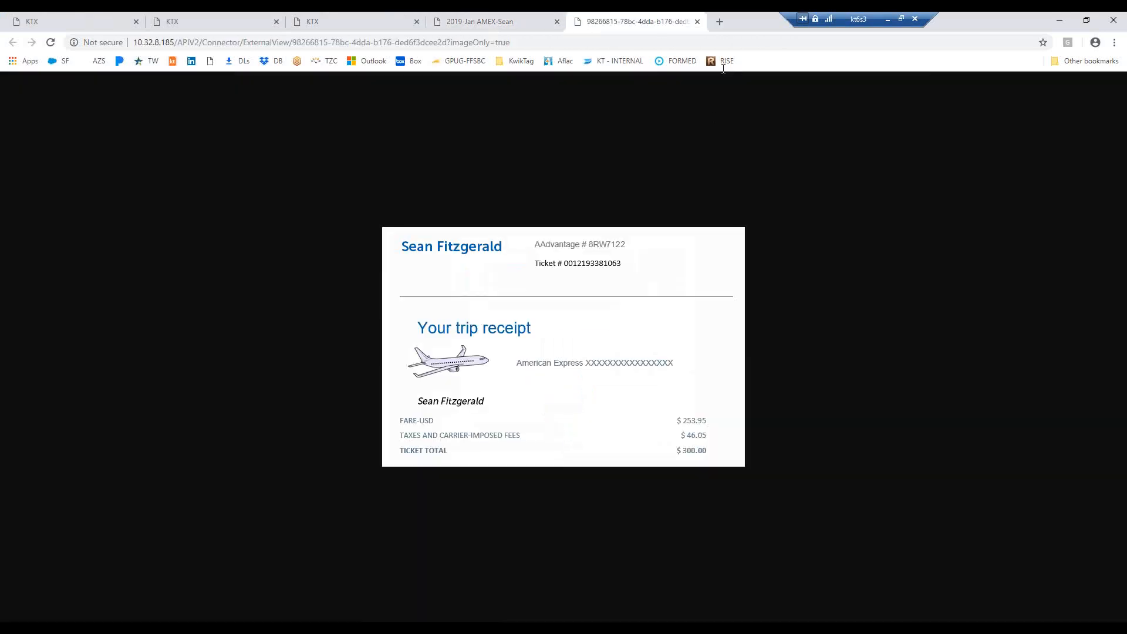
left_click(698, 22)
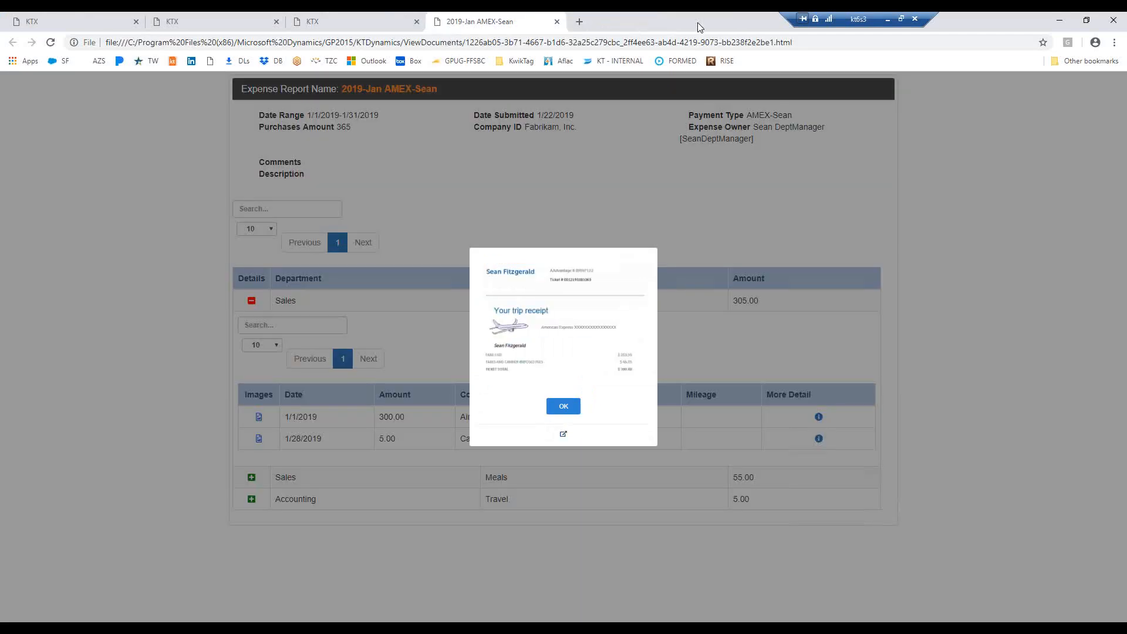
left_click(563, 406)
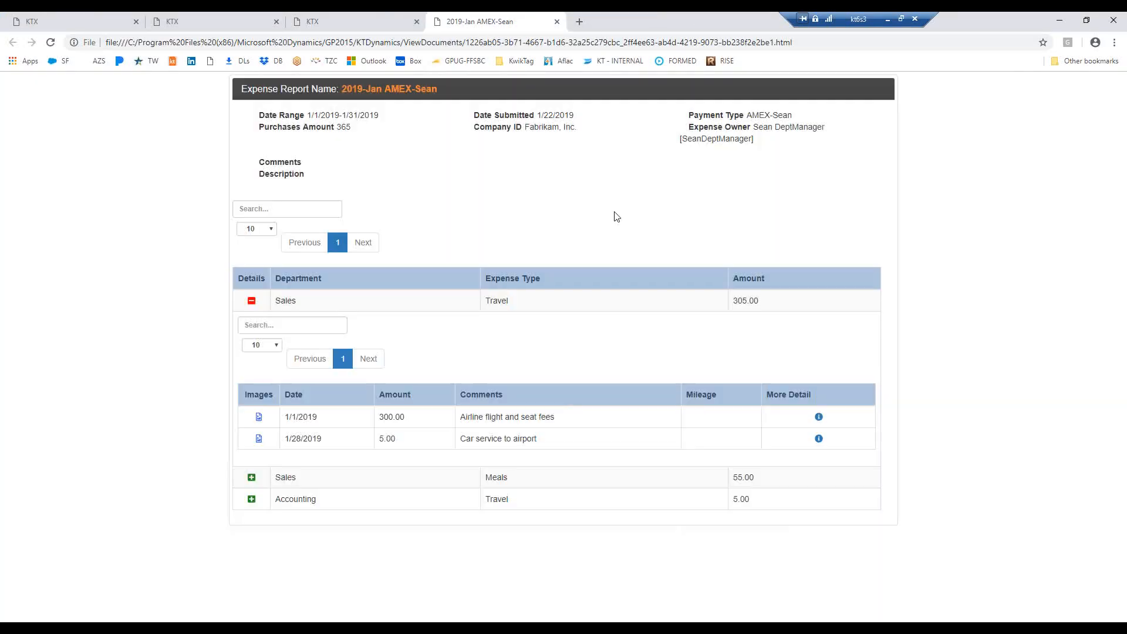
left_click(558, 25)
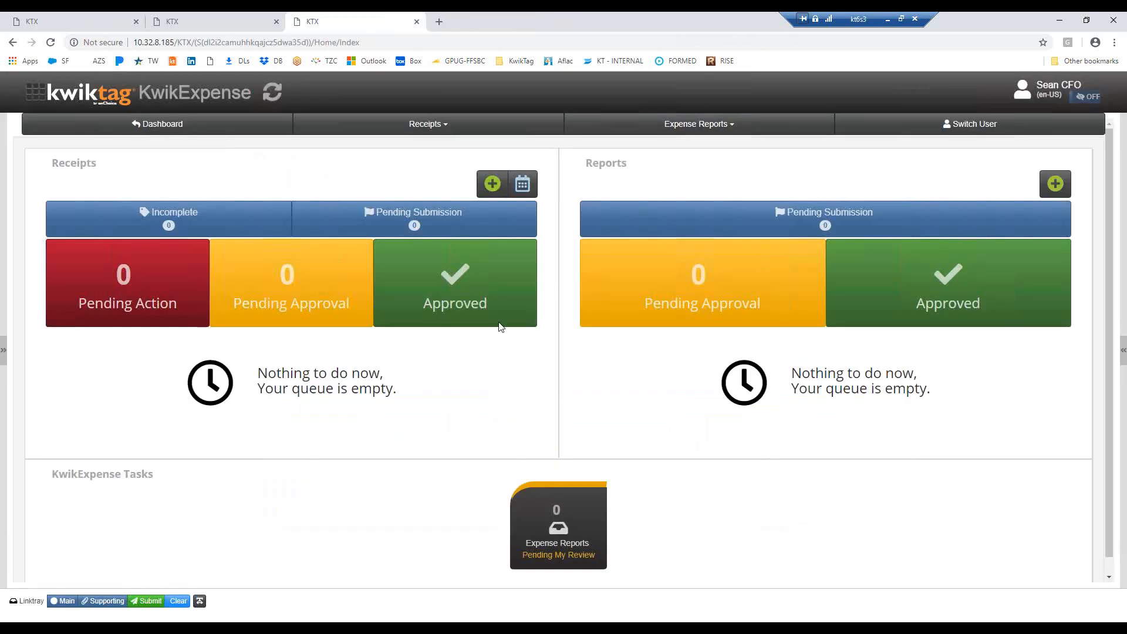
Return to the KwikTag Work Queue in Dynamics GP, select the 1/23/2019 AMEX0001 invoice, and widen the Vendor ID column
mouse_move(361, 628)
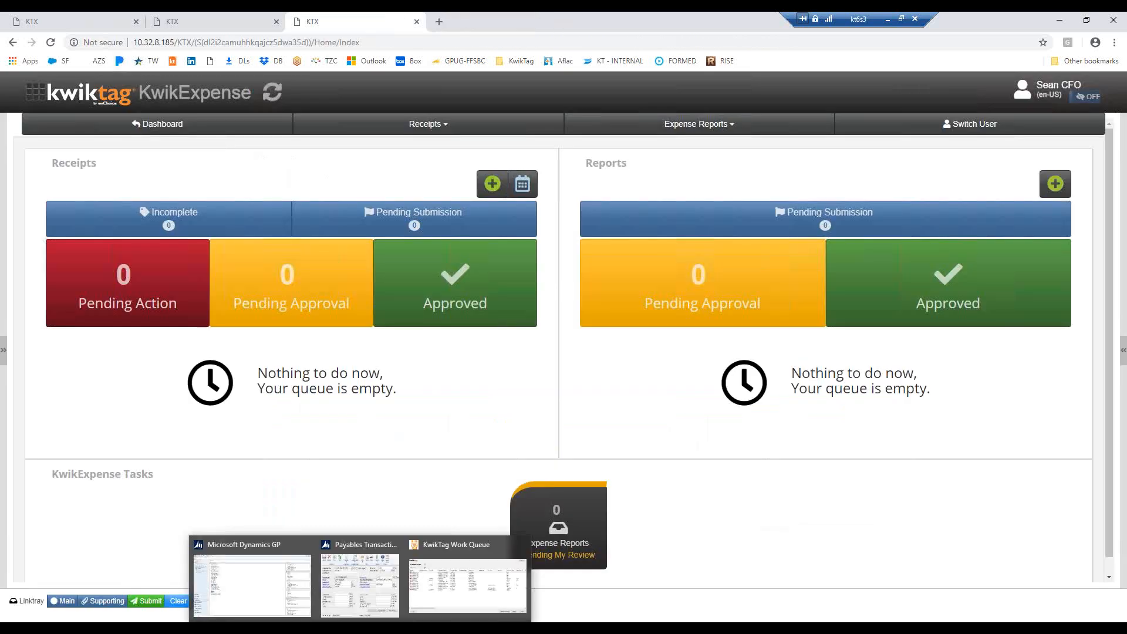
left_click(259, 599)
mouse_move(361, 593)
left_click(468, 585)
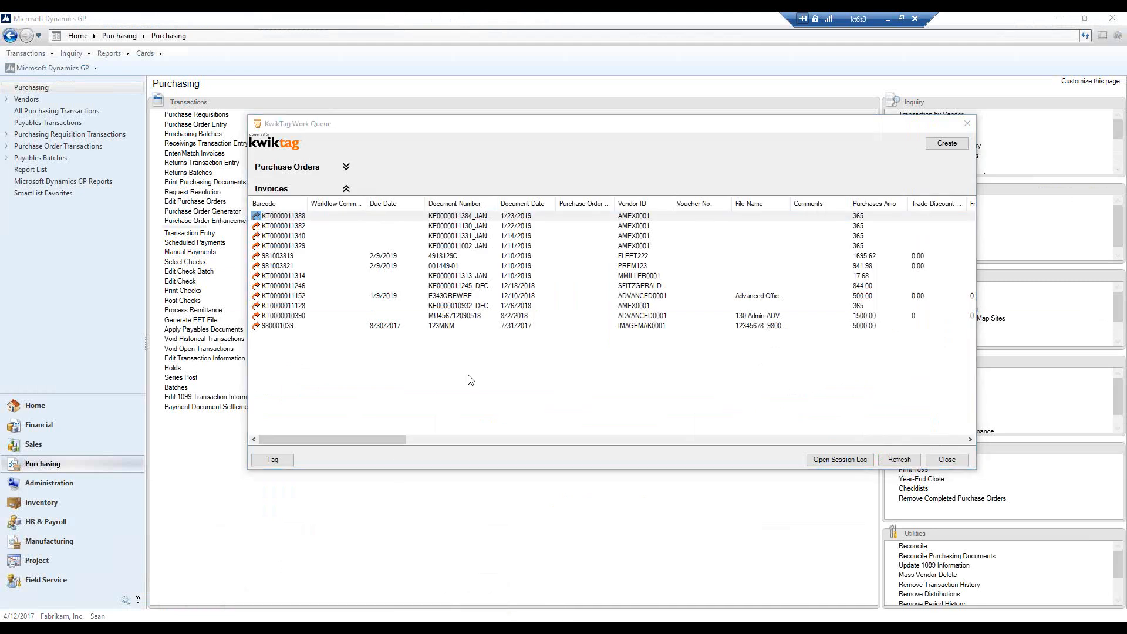
left_click(512, 217)
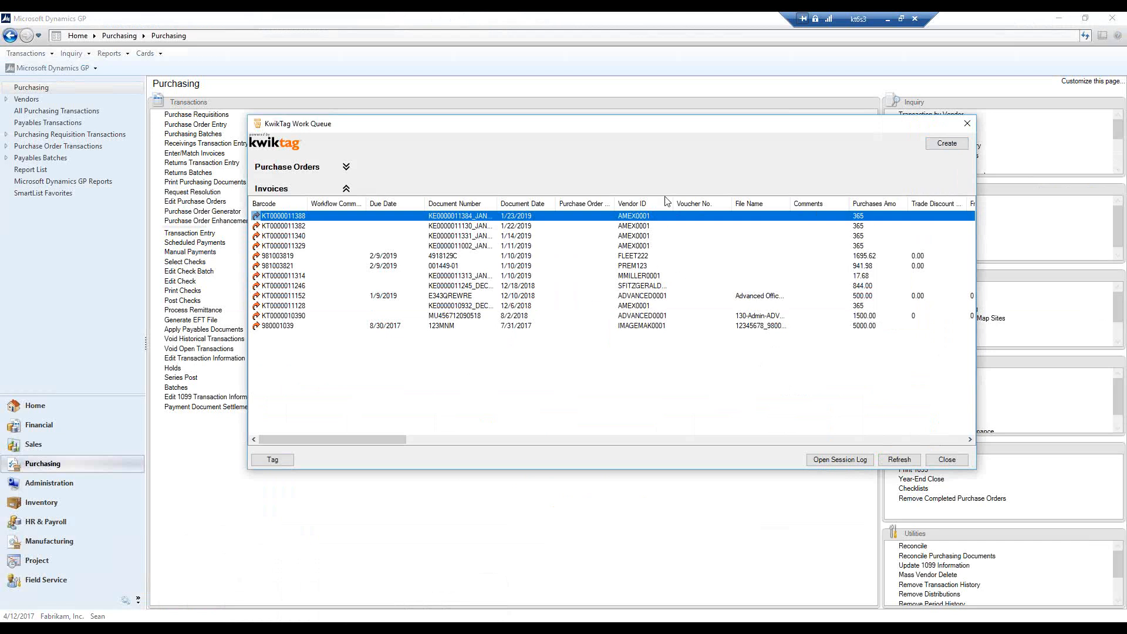
left_click_drag(669, 207, 682, 208)
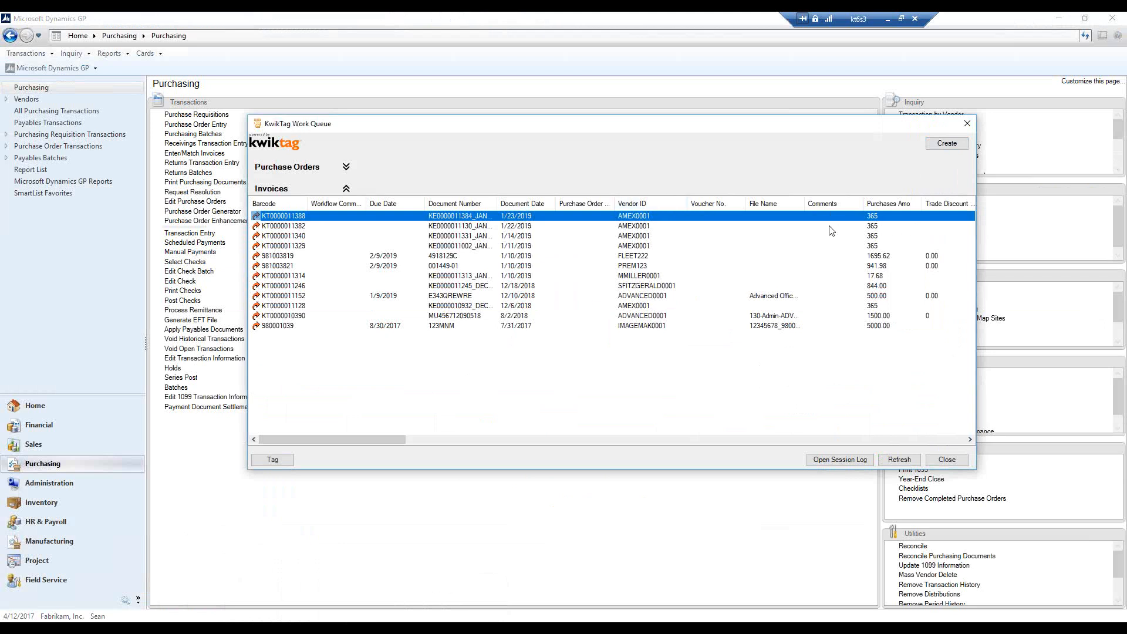
Add the AMEX0001 invoices dated 1/22/2019, 1/14/2019, 1/11/2019 and 12/6/2018 to the selection in the work queue
left_click(509, 237, "ctrl")
left_click(515, 248, "ctrl")
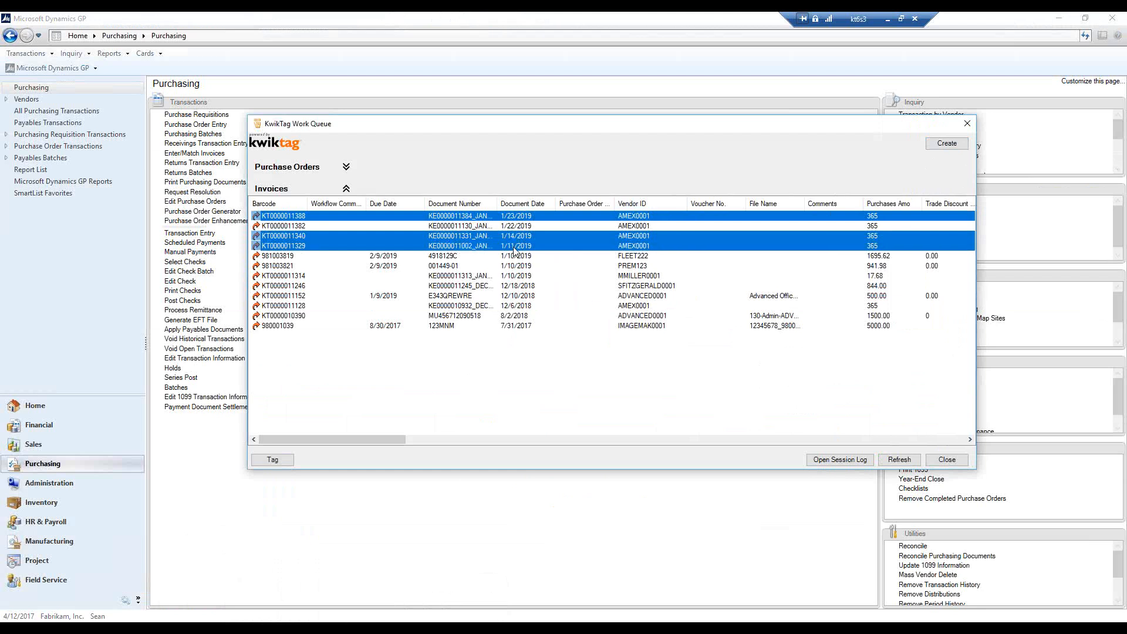
left_click(638, 308, "ctrl")
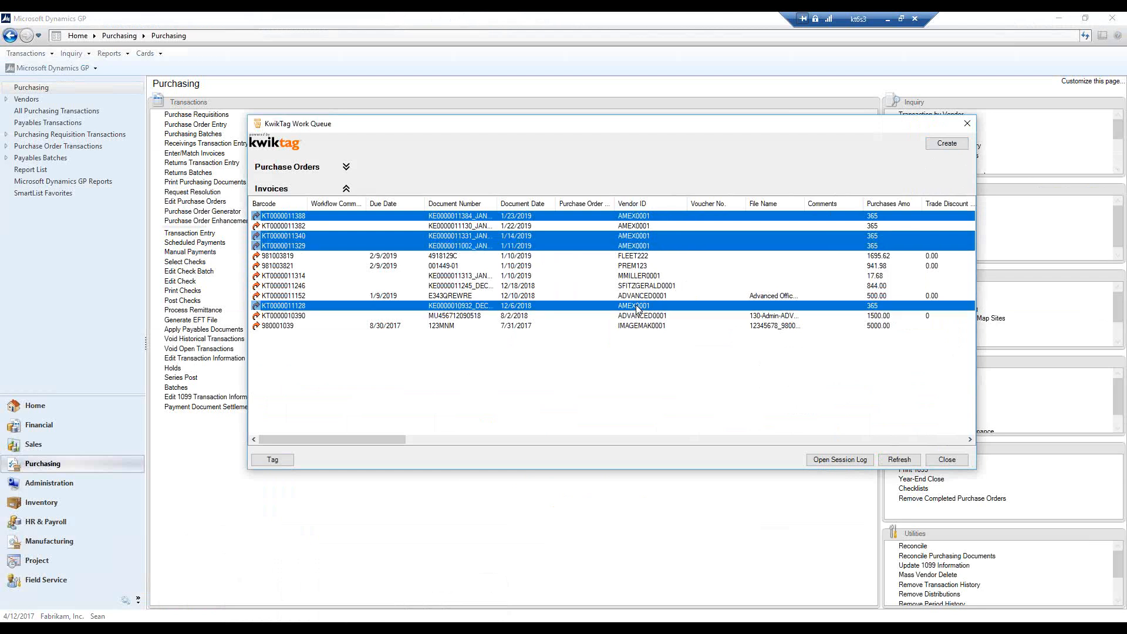
left_click(636, 229, "ctrl")
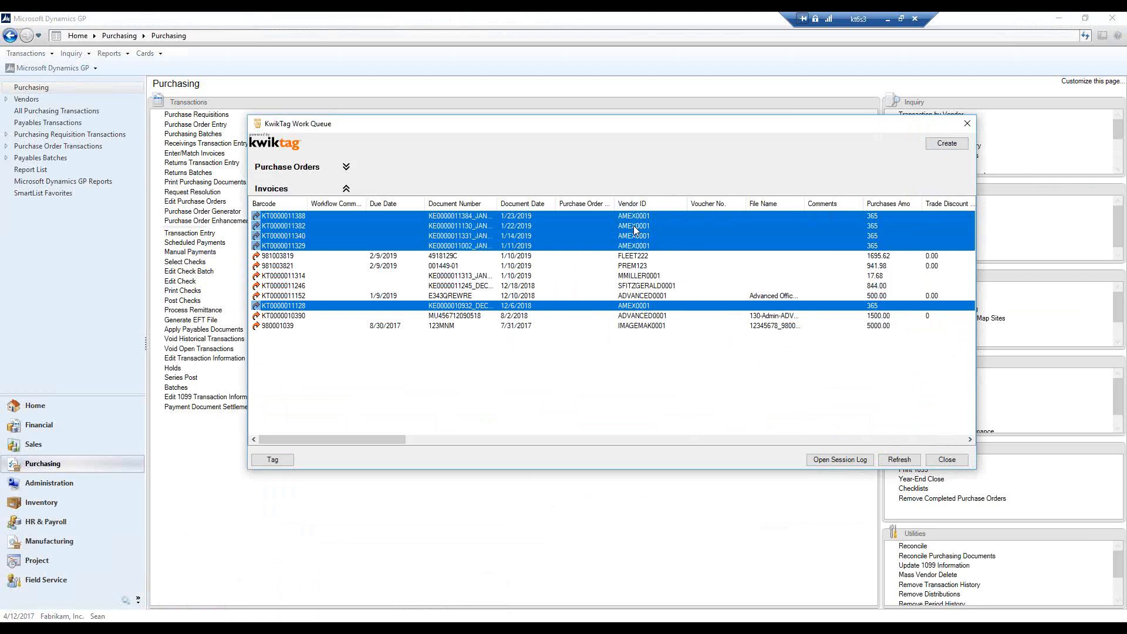
Select only the 1/23/2019 AMEX0001 invoice, create its transaction in batch SAF 4, and close the work queue
left_click(514, 217)
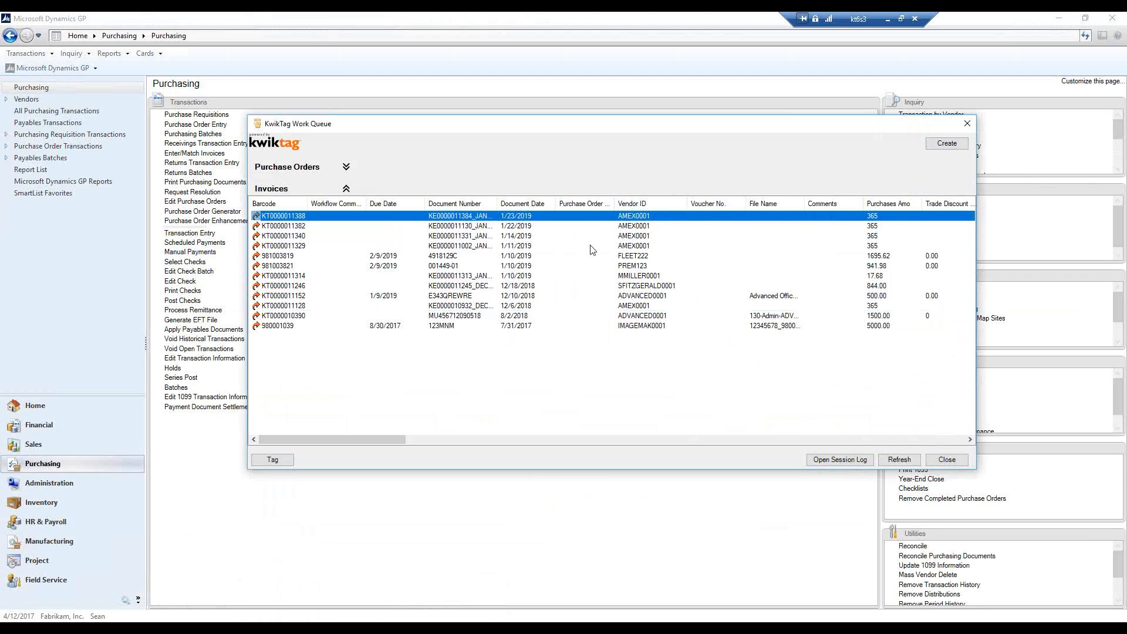
mouse_move(297, 226)
left_click(948, 144)
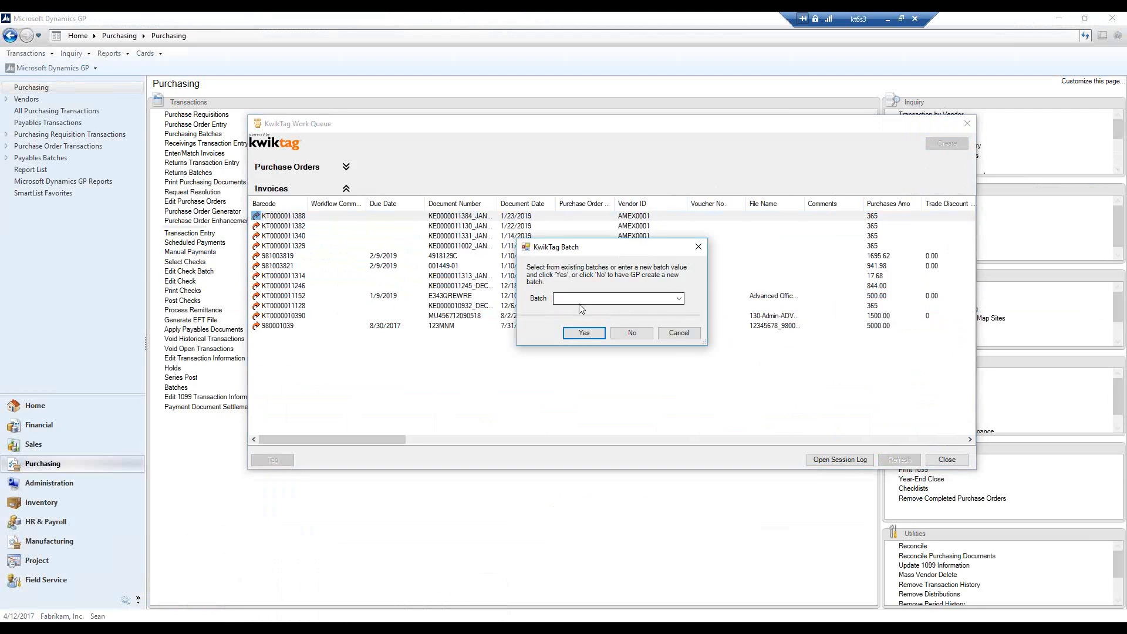
left_click(566, 299)
type("SAF 4")
left_click(583, 333)
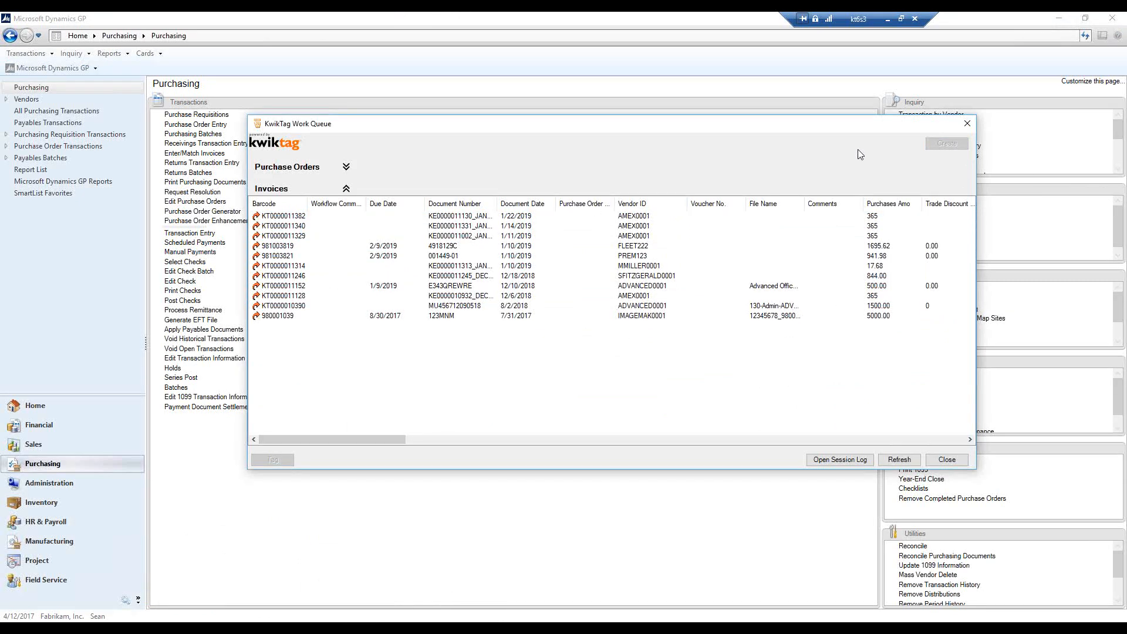
left_click(967, 124)
Look up the batch SAF 4 voucher in Payables Transaction Entry, load it, and examine its account distributions
left_click(443, 217)
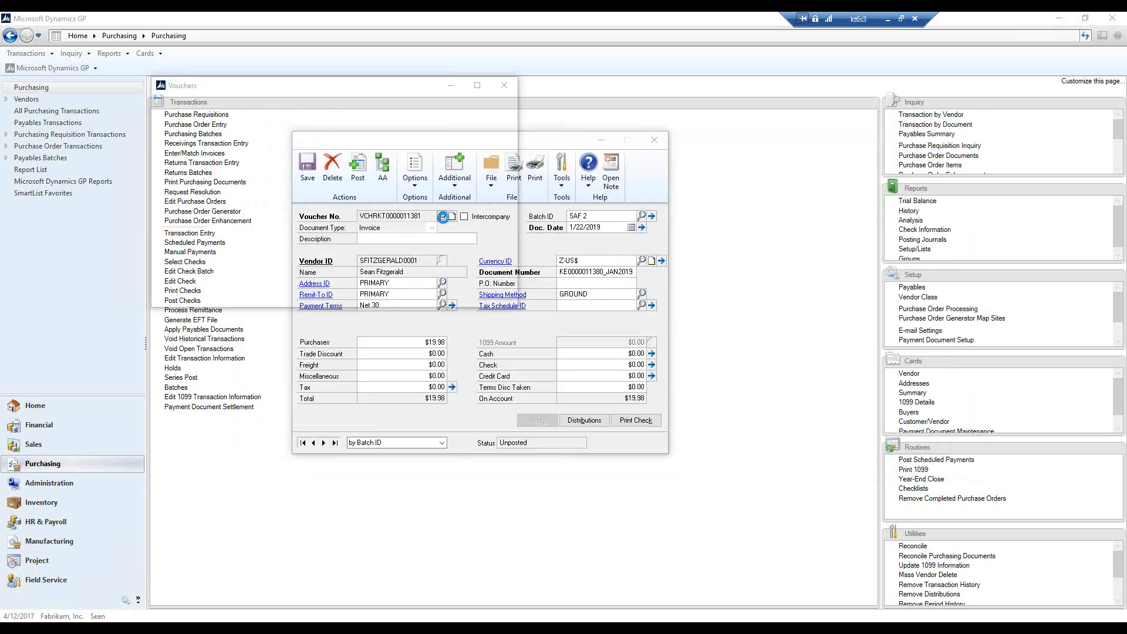
type("sa")
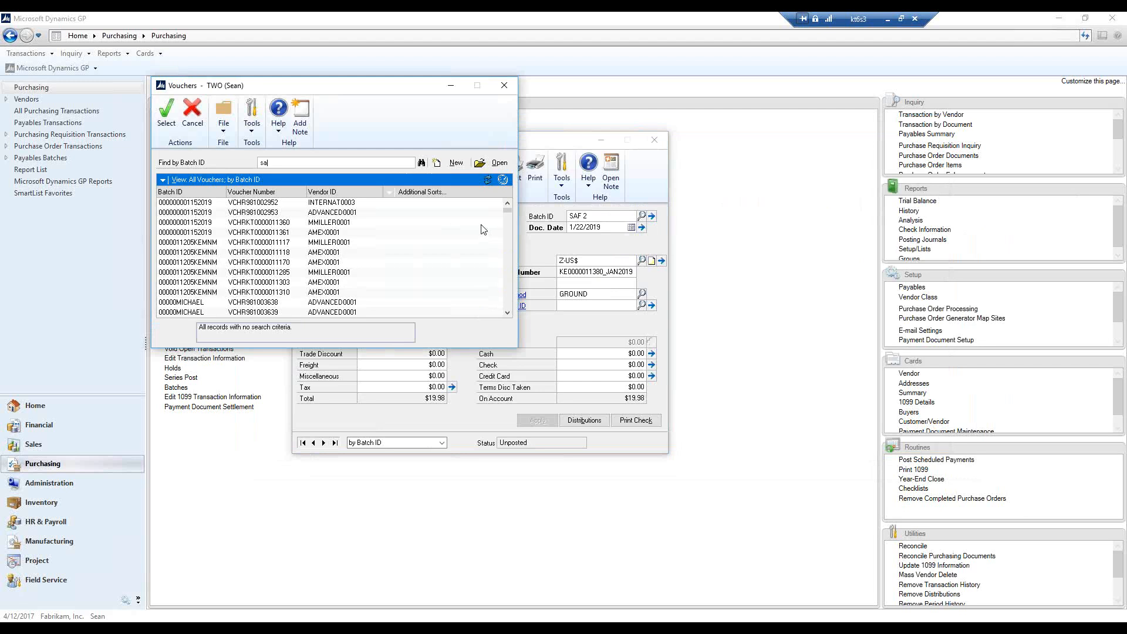
type("f 4")
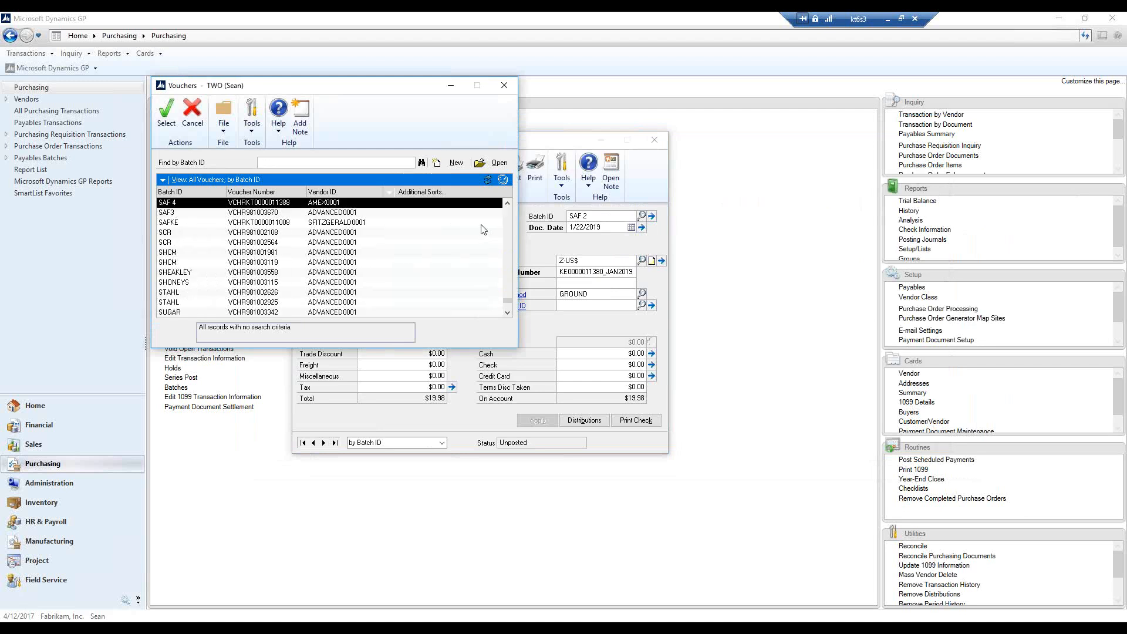
left_click(163, 118)
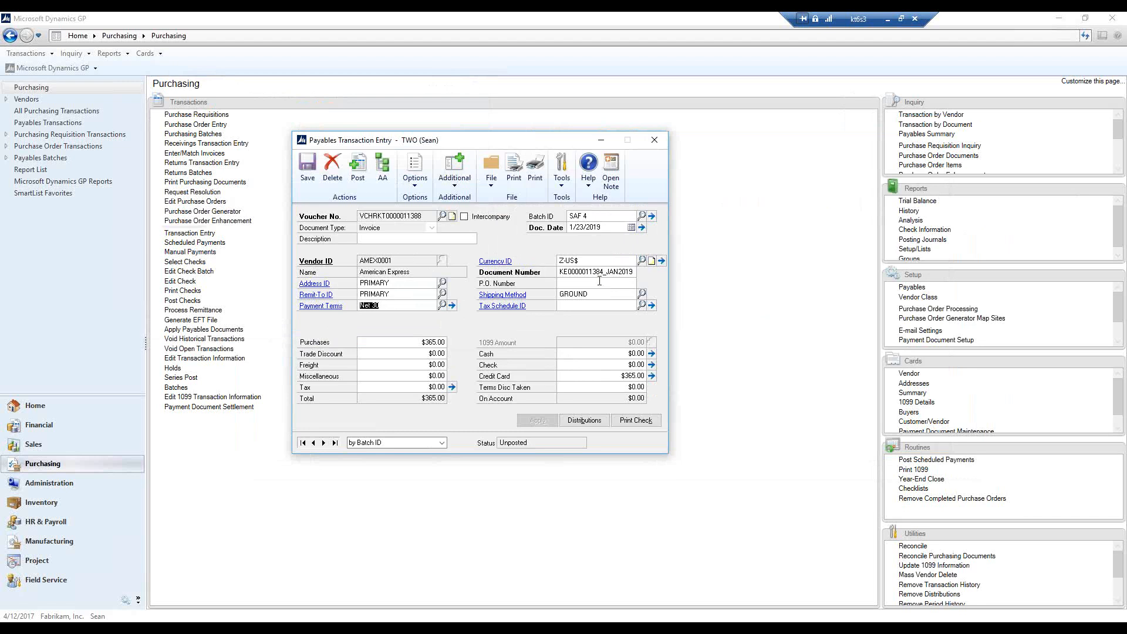
left_click(584, 423)
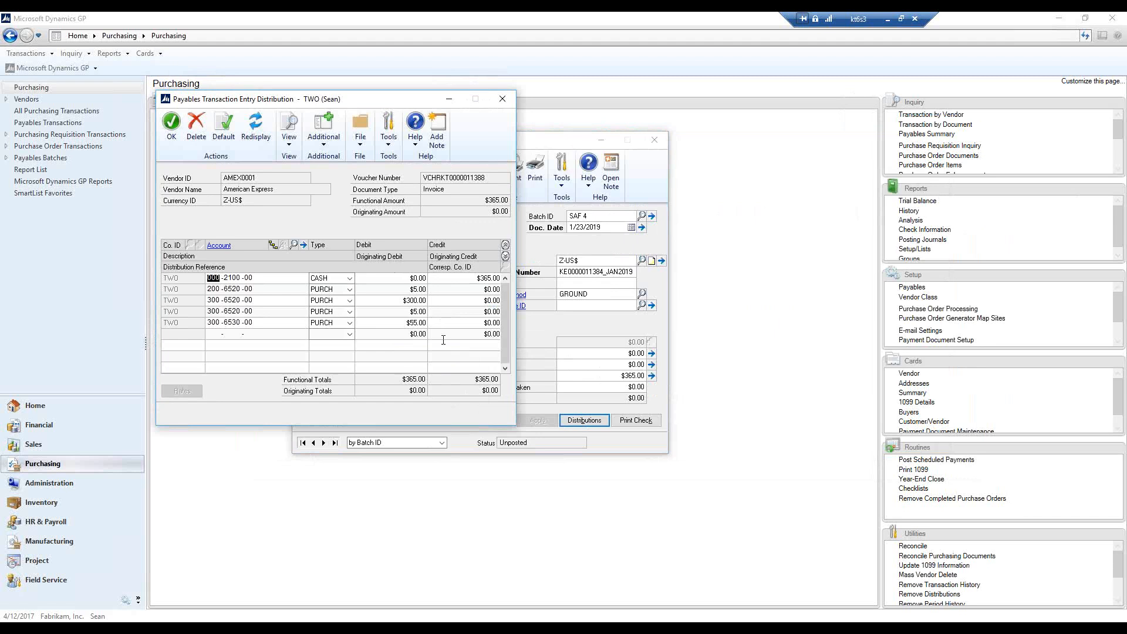
left_click(172, 124)
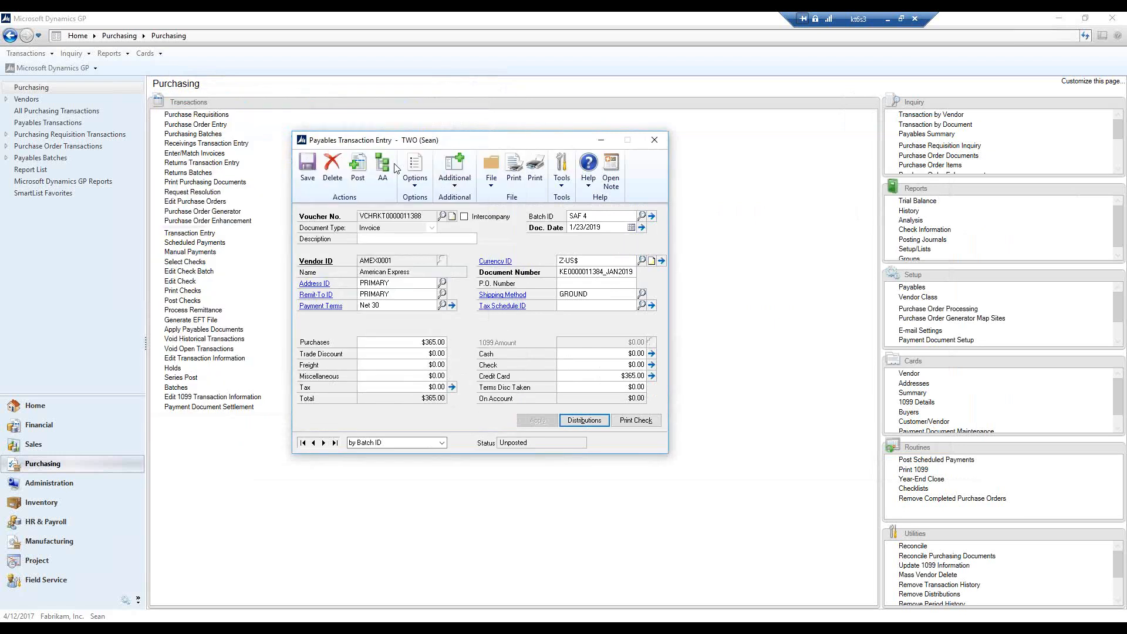
View the expense report document linked to the AMEX0001 voucher, close it, and minimize the browser
left_click(457, 189)
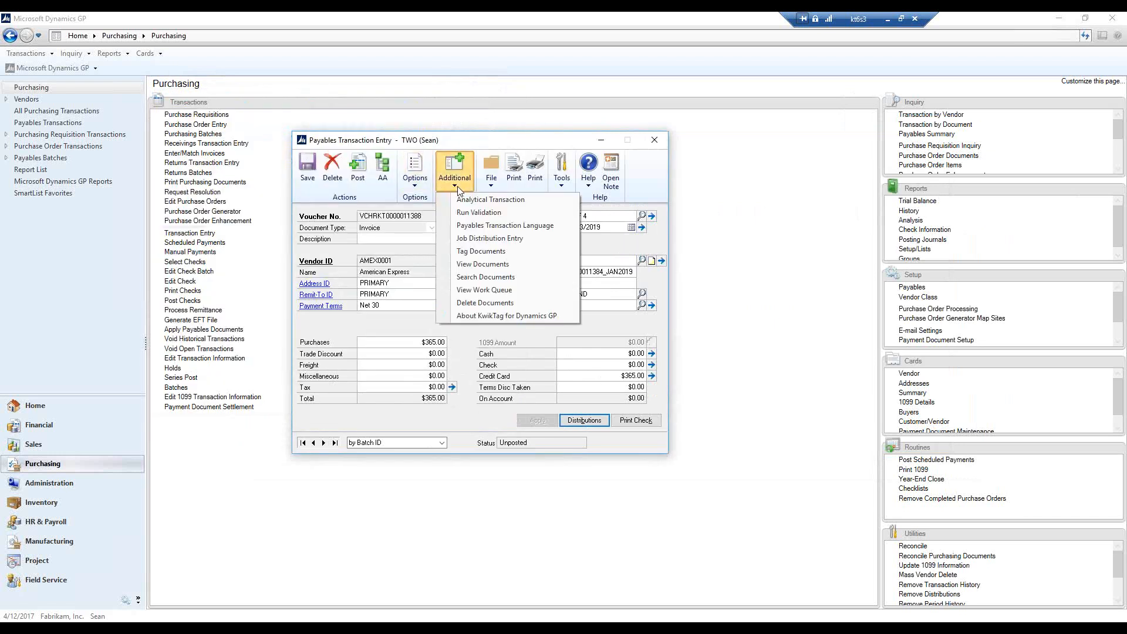
left_click(492, 265)
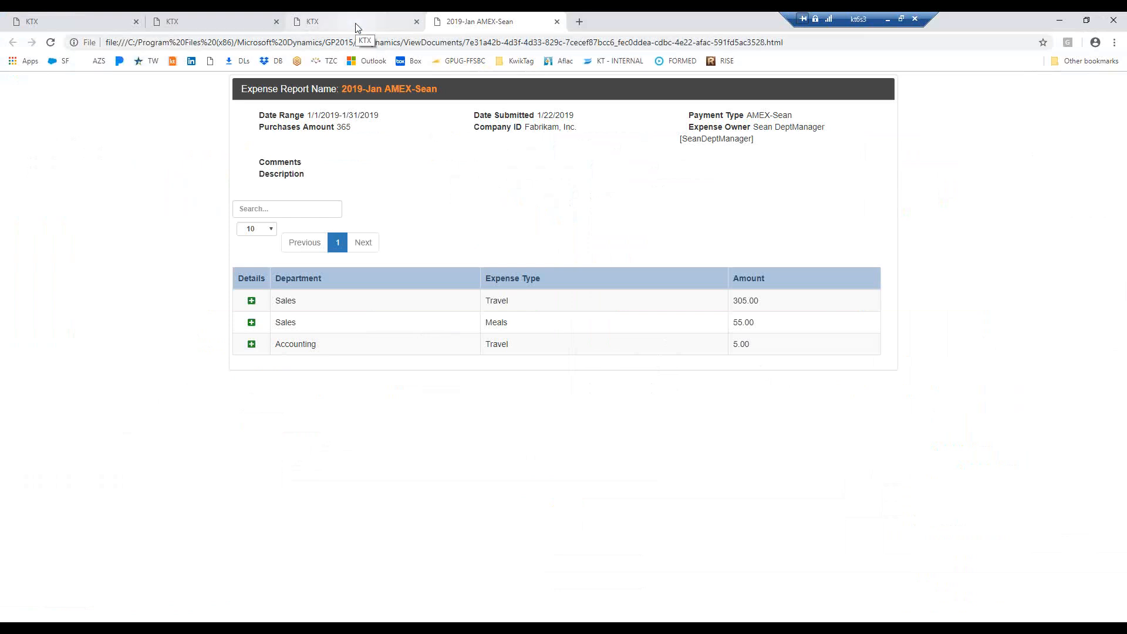
left_click(557, 23)
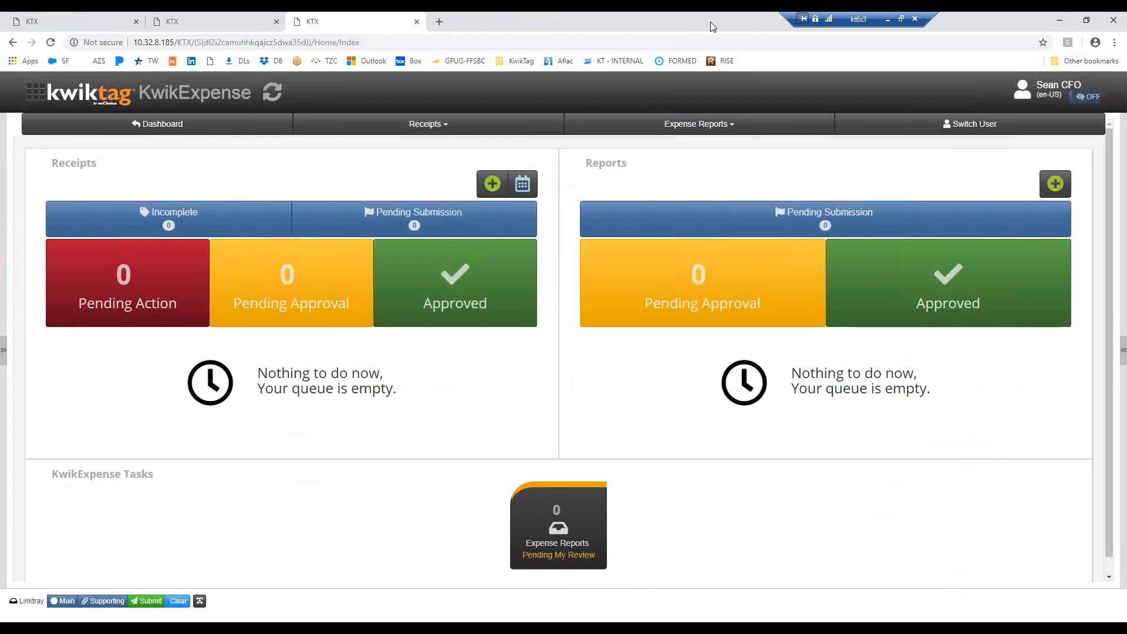
left_click(1059, 22)
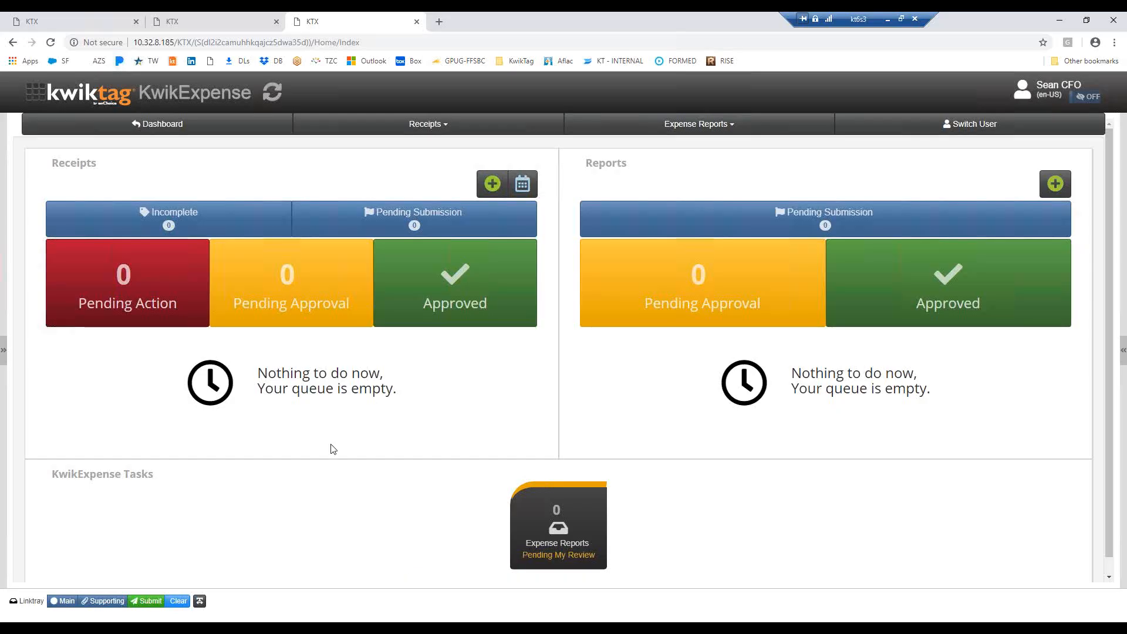
Go from the AMEX statement reconciliation page in the browser to KwikExpense and open the list of incomplete receipts
left_click(97, 26)
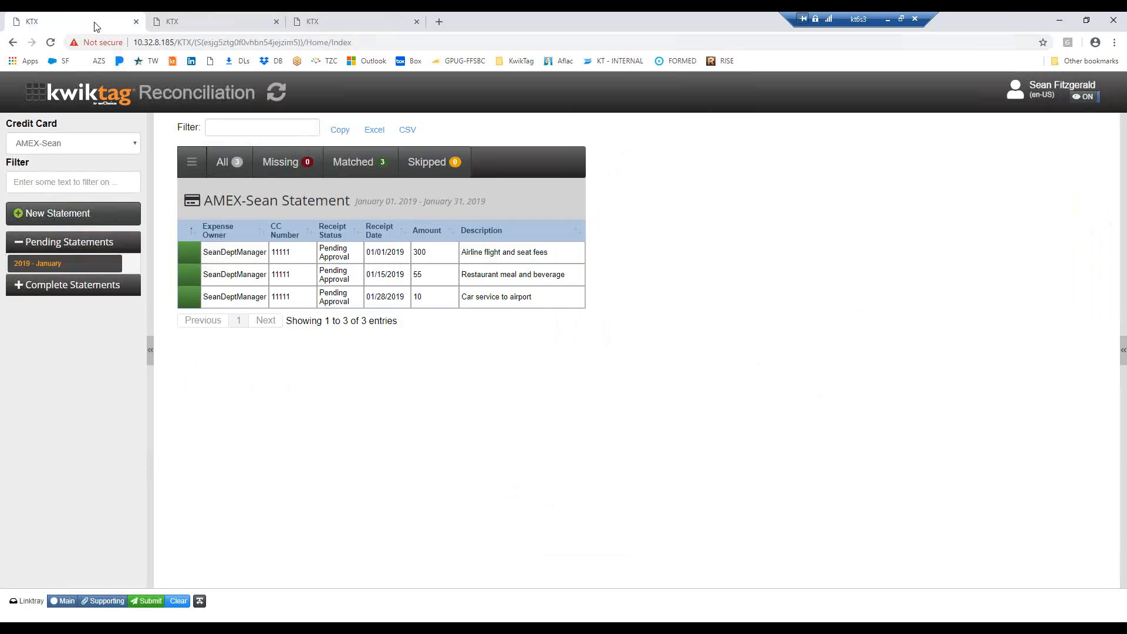
left_click(37, 94)
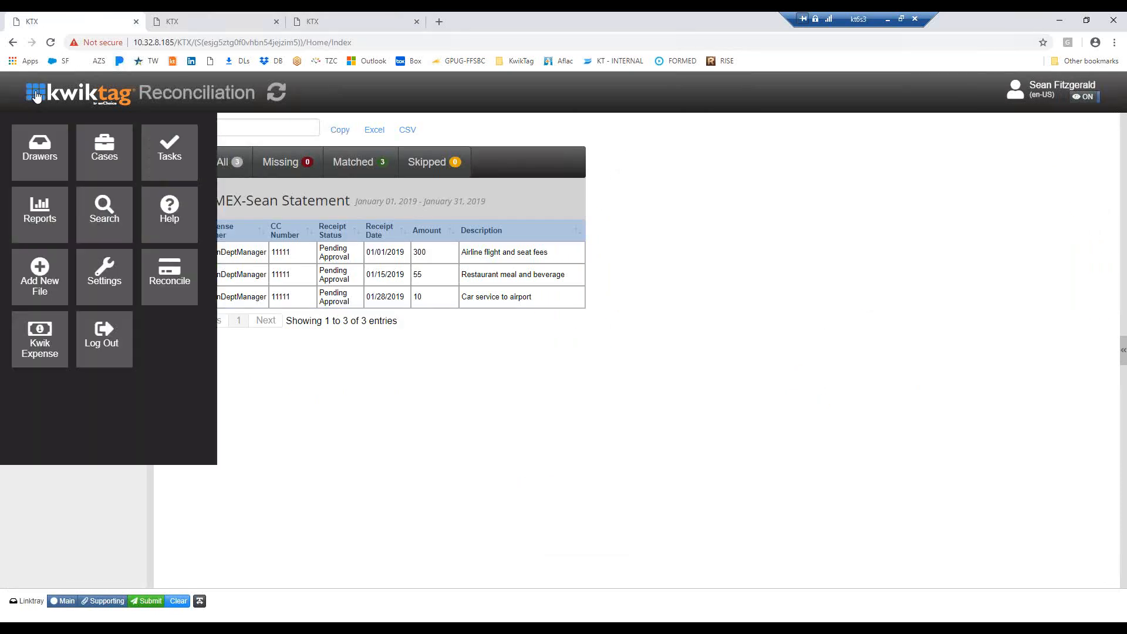
left_click(40, 340)
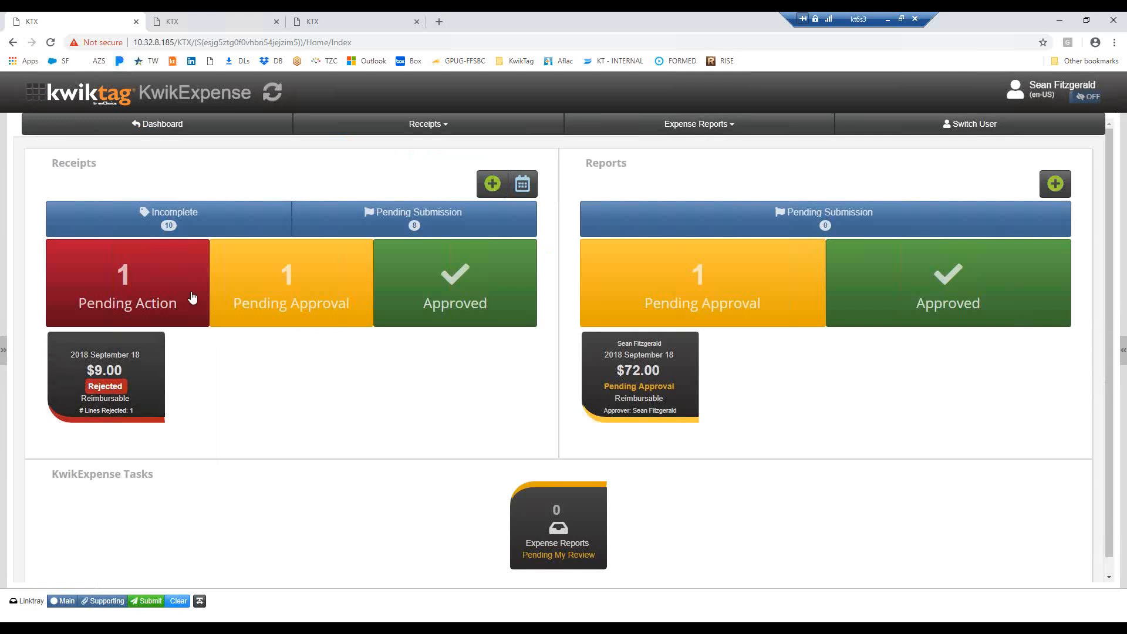
left_click(172, 223)
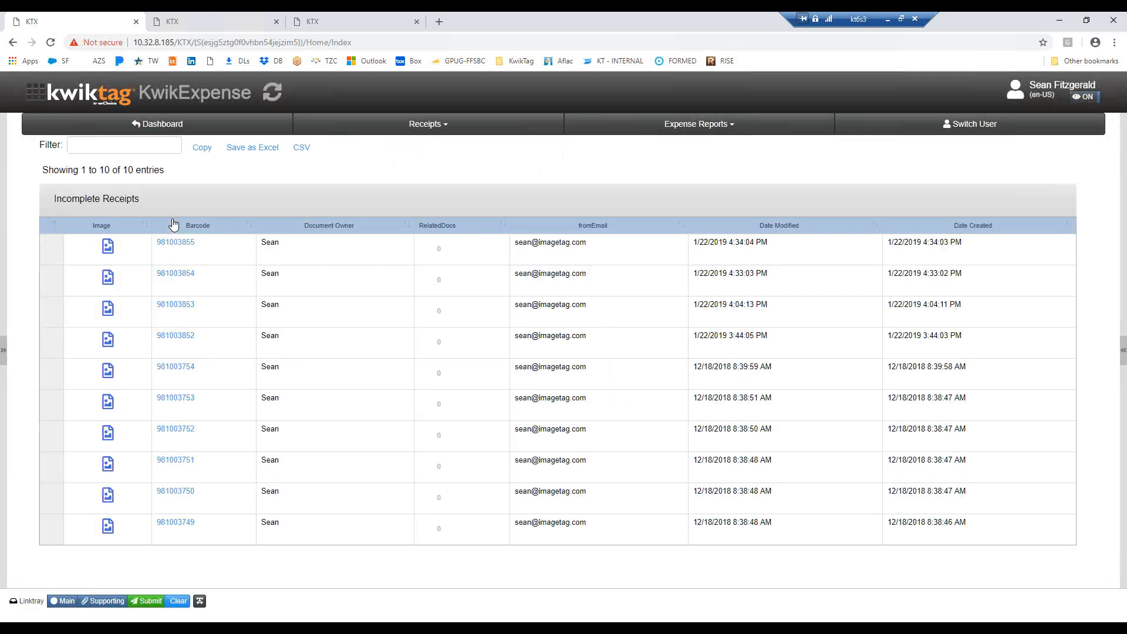
Preview the images of the first three incomplete receipts, from the Uber ride to the paper sale receipt
left_click(320, 251)
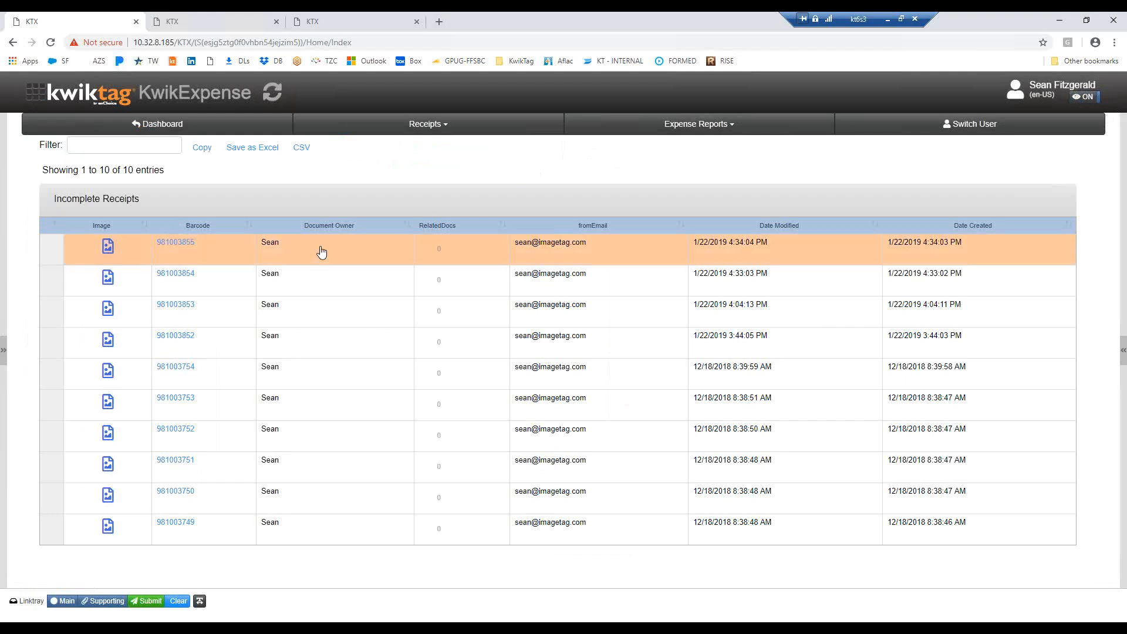
left_click(322, 252)
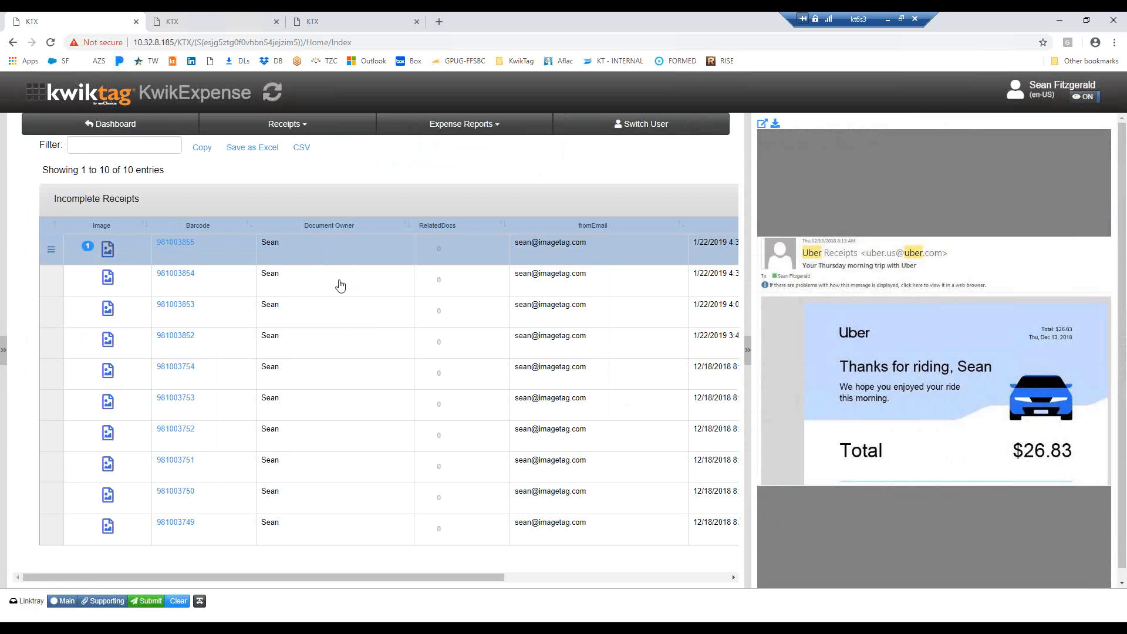
left_click(341, 286)
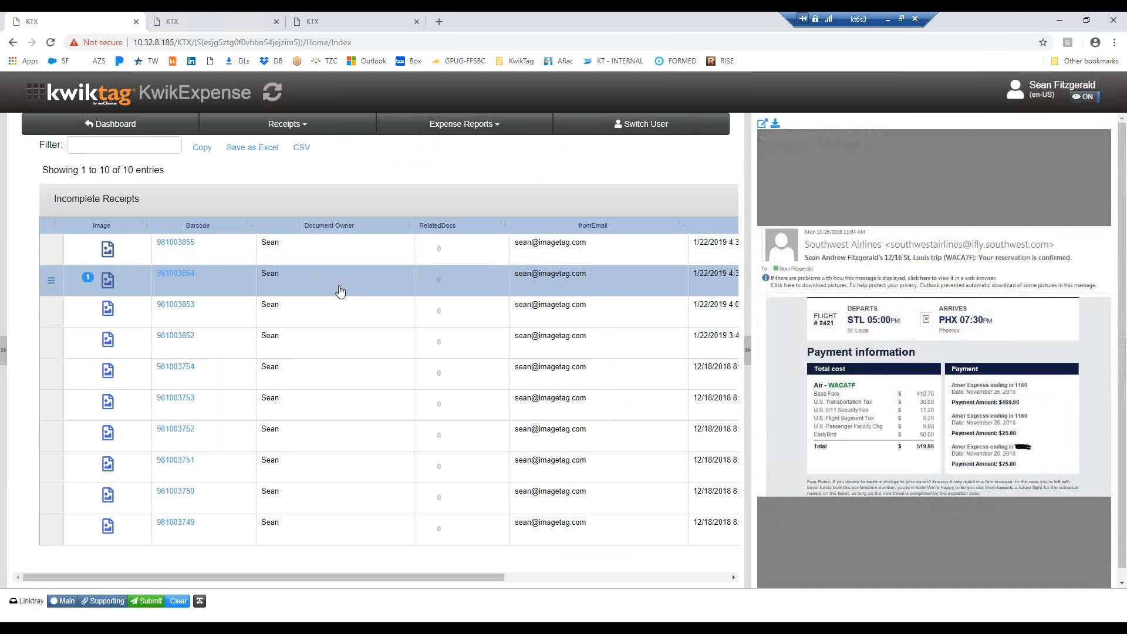
left_click(328, 322)
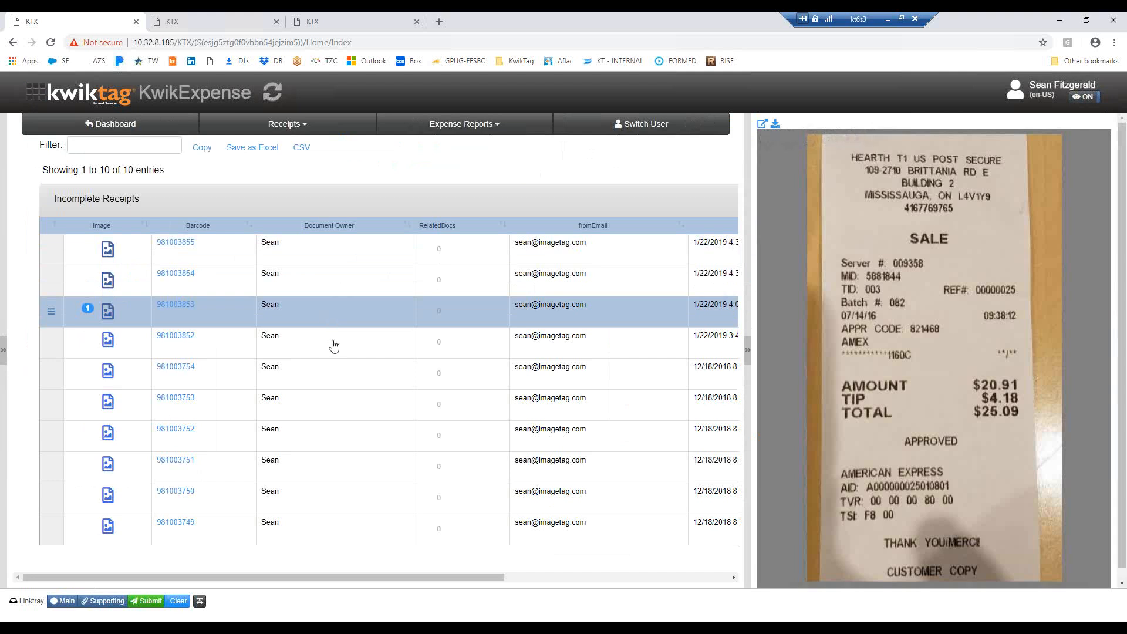
Select the incomplete Hudson News receipt, start adding its receipt data, and set the receipt date to 1/23/2019
left_click(335, 343)
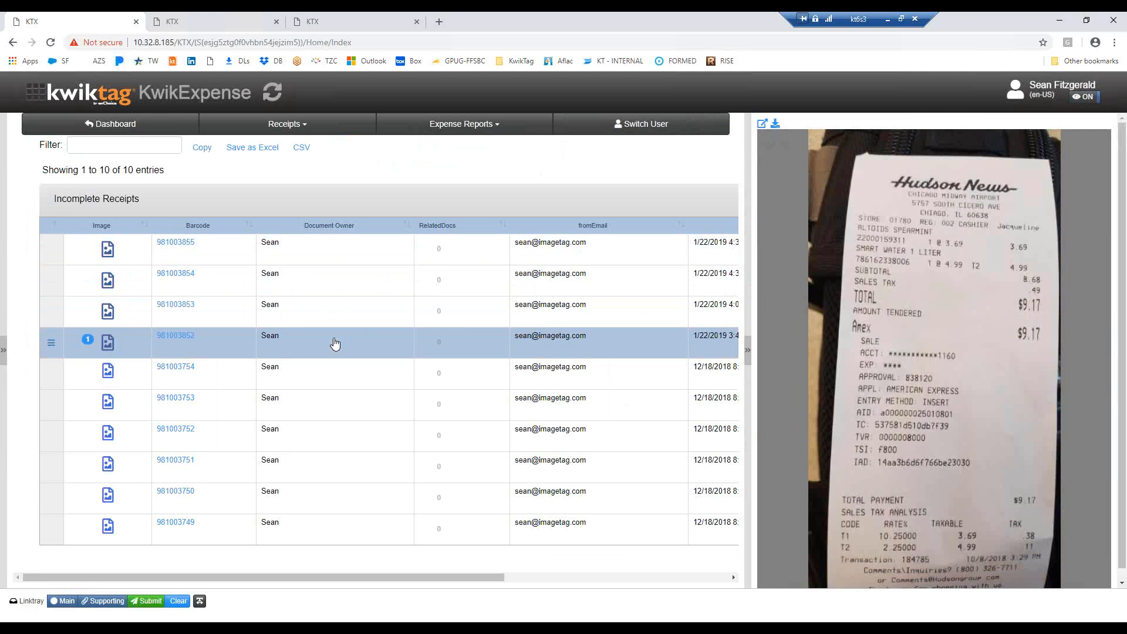
left_click(52, 344)
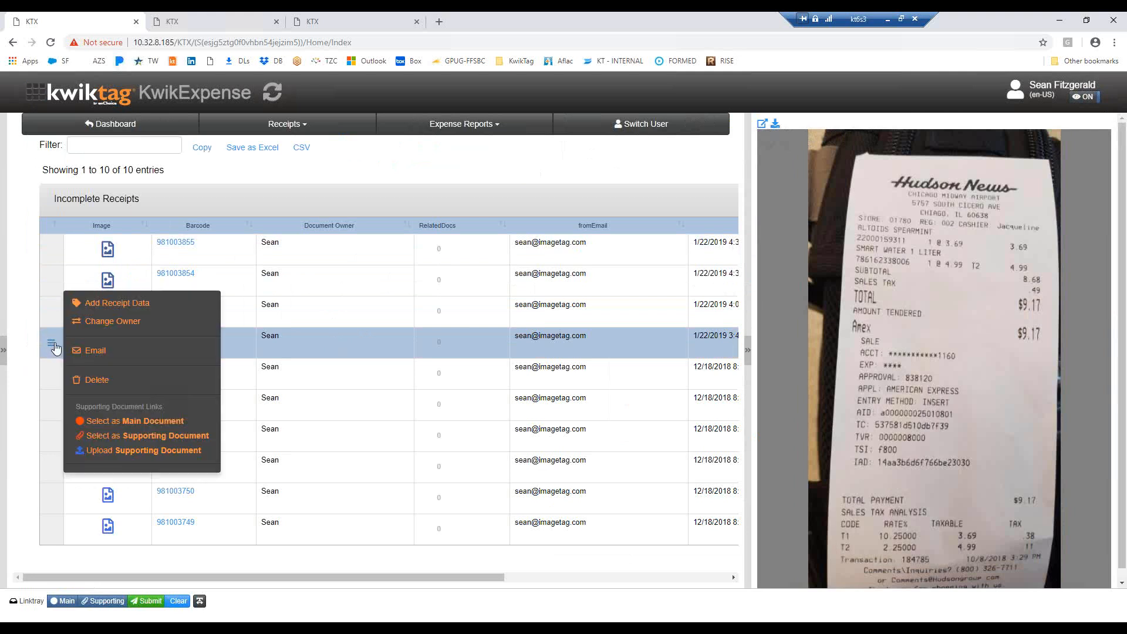
left_click(133, 304)
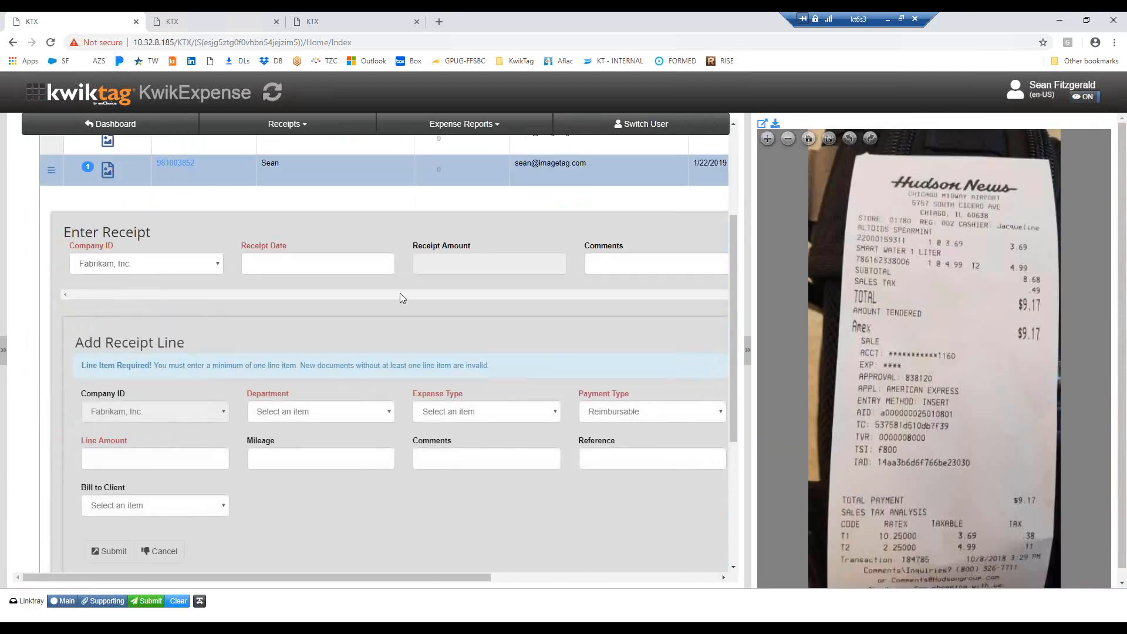
left_click(336, 267)
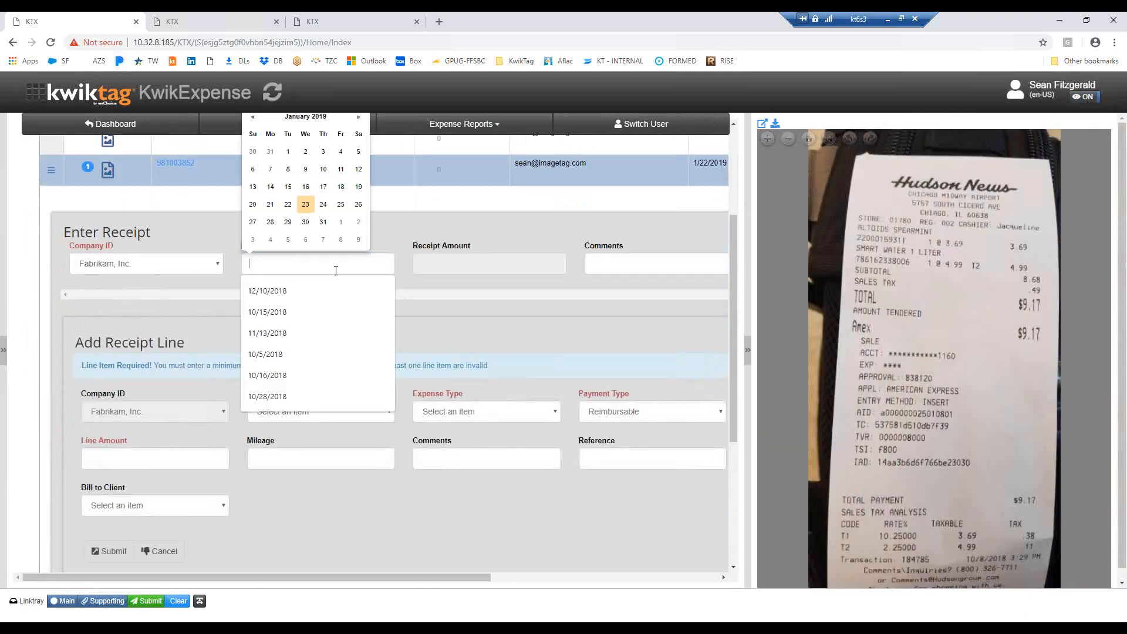
left_click(305, 206)
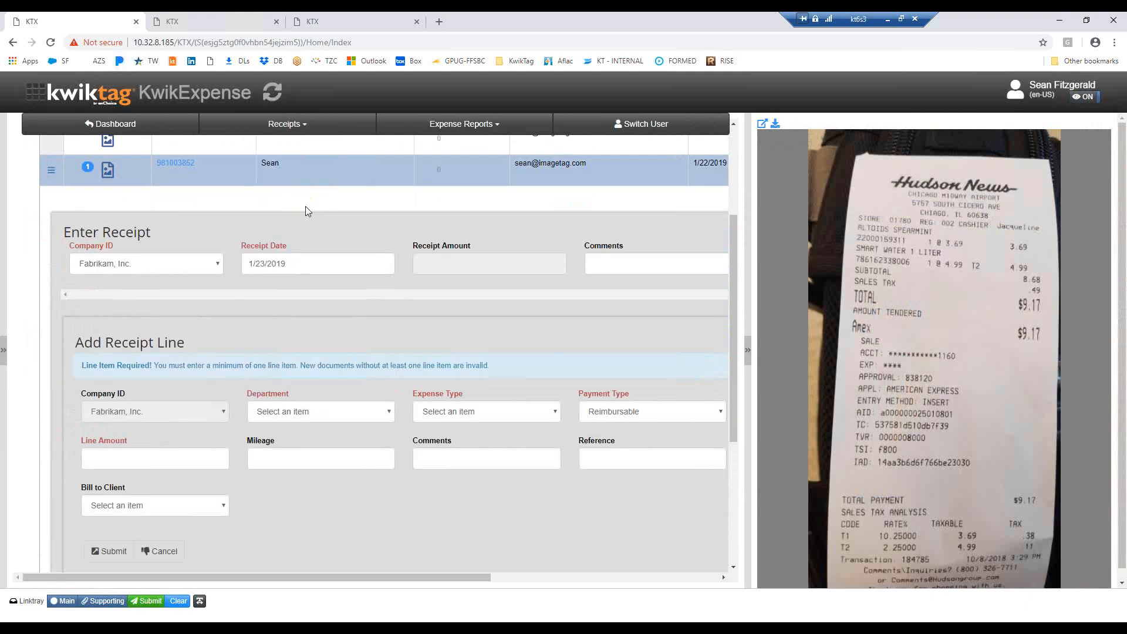
Add a receipt line with department Sales, expense type Meals and amount 9.17, and submit the line and the receipt
left_click(392, 412)
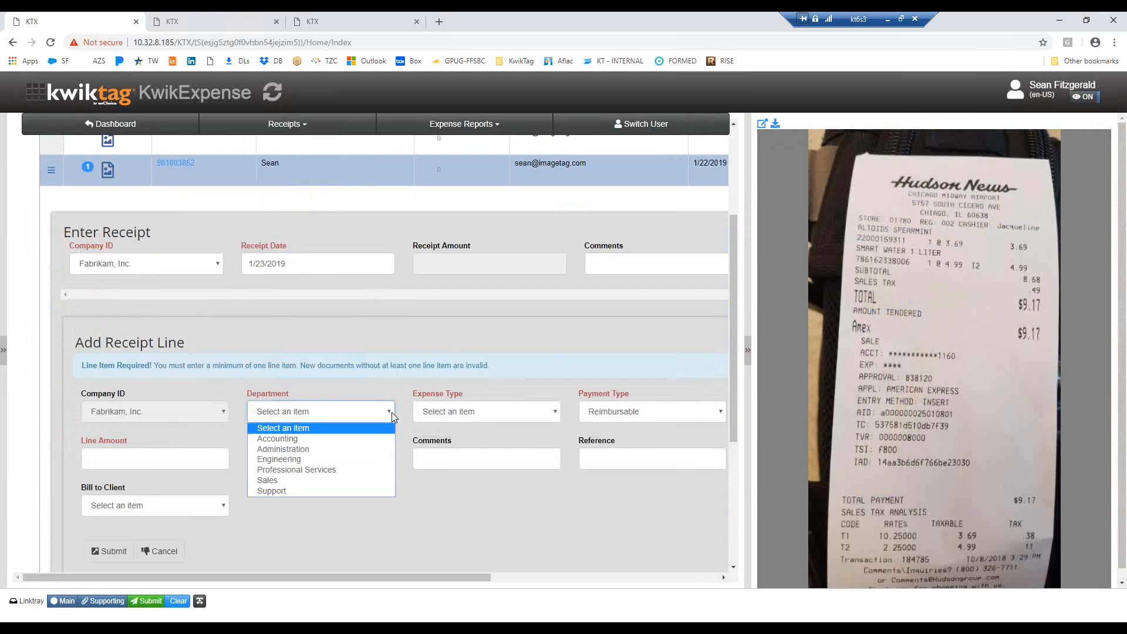
left_click(282, 481)
left_click(551, 412)
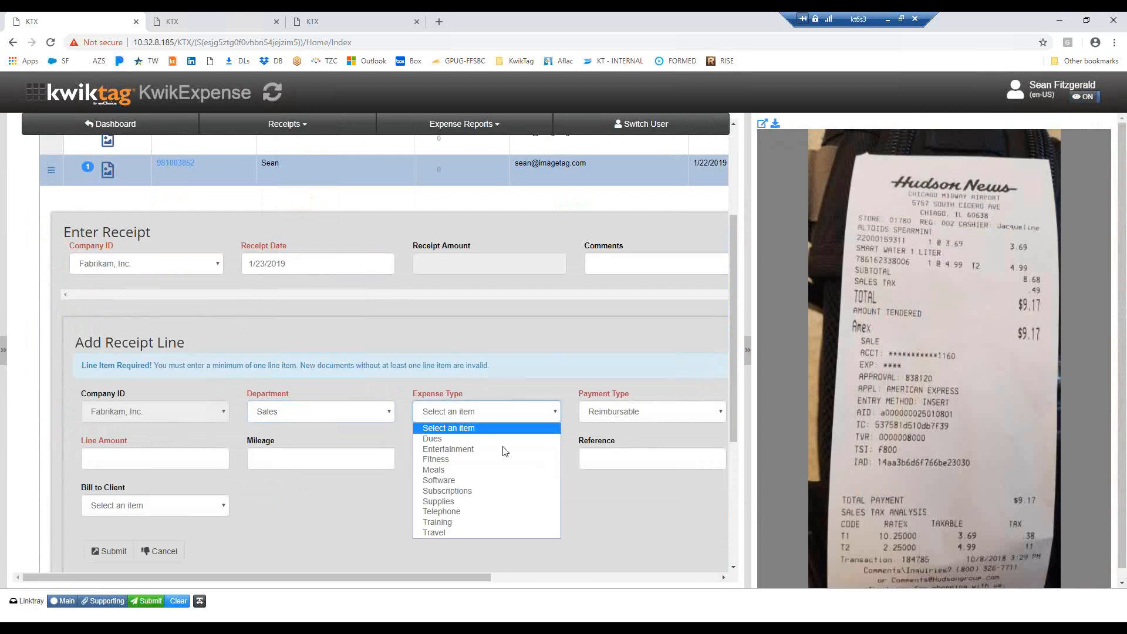
left_click(438, 469)
left_click(143, 459)
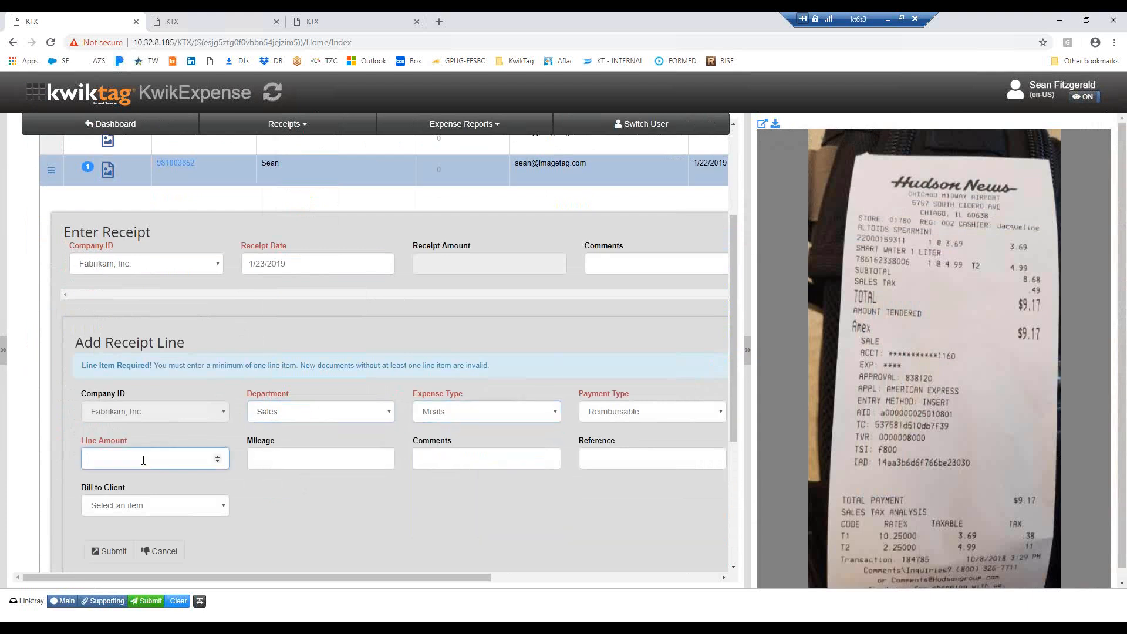
type("9.17")
left_click(105, 553)
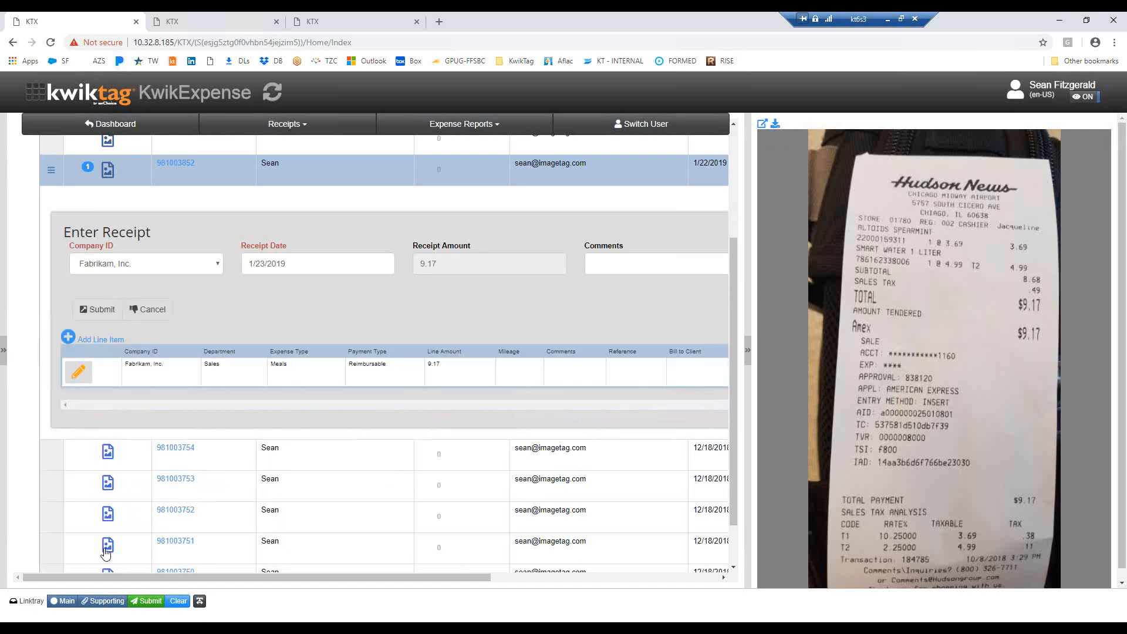
left_click(96, 308)
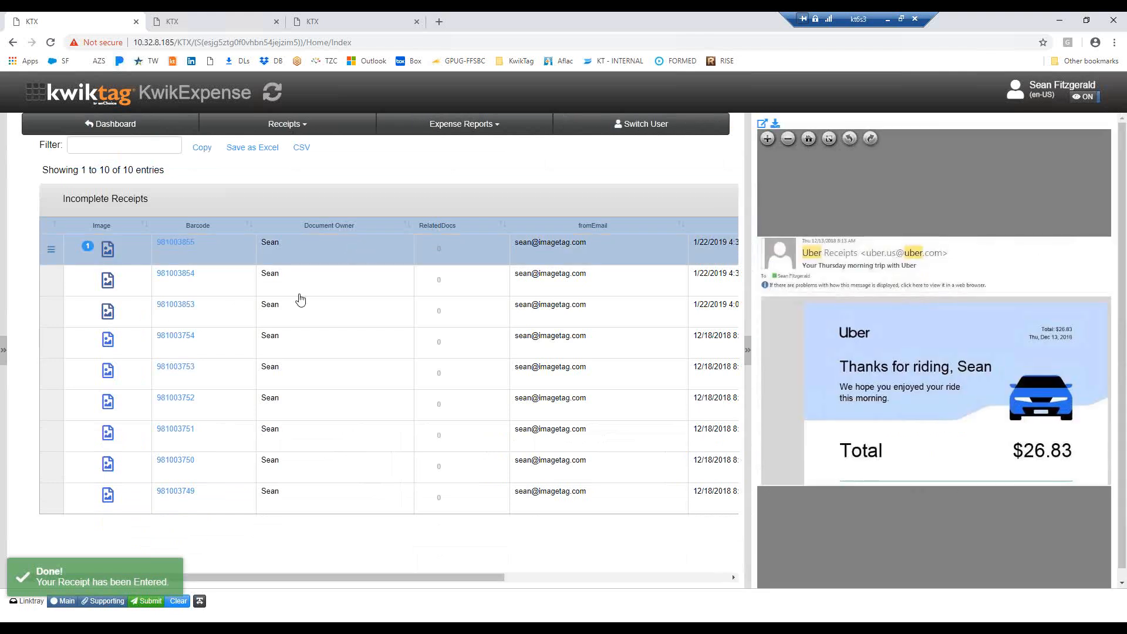
Start adding receipt data for the incomplete Uber receipt and set its receipt date to 1/16/2019
left_click(49, 251)
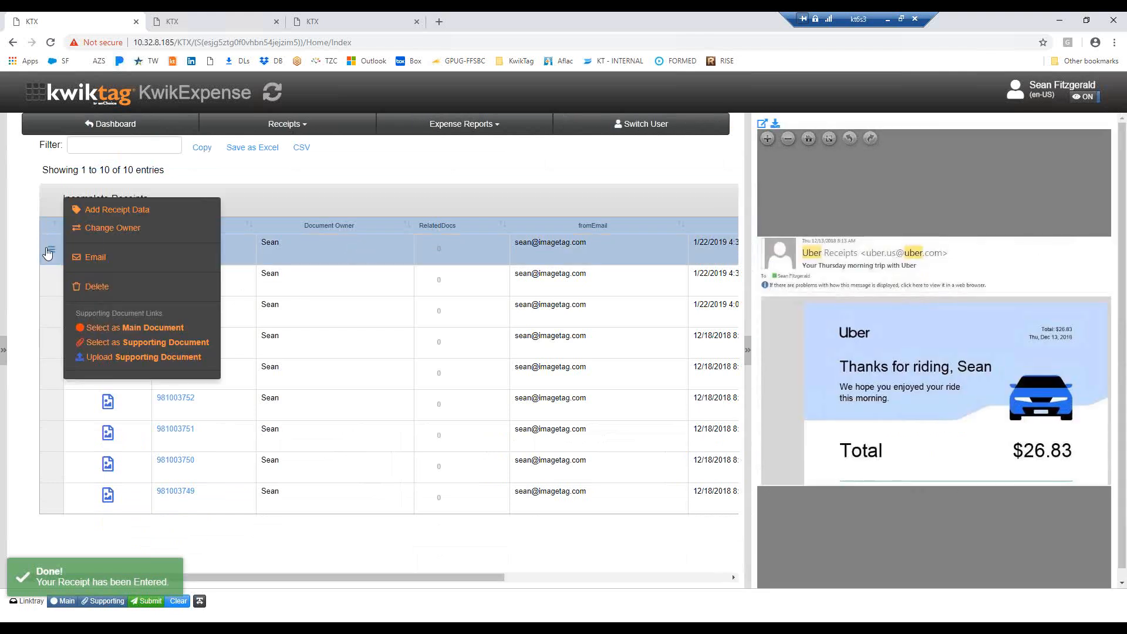
left_click(138, 210)
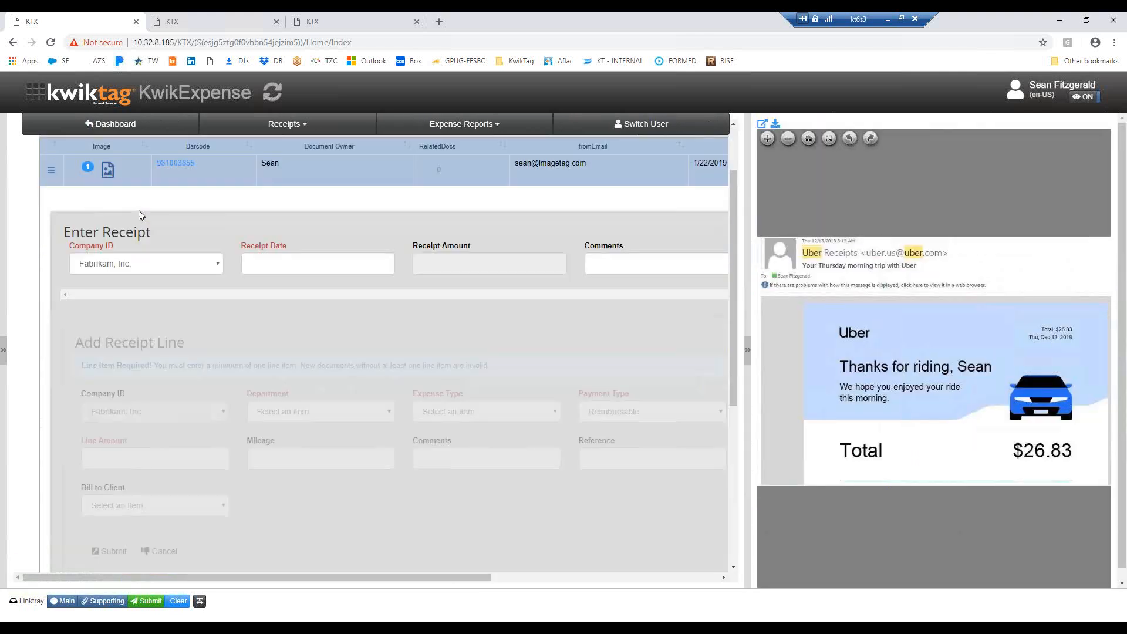
left_click(295, 263)
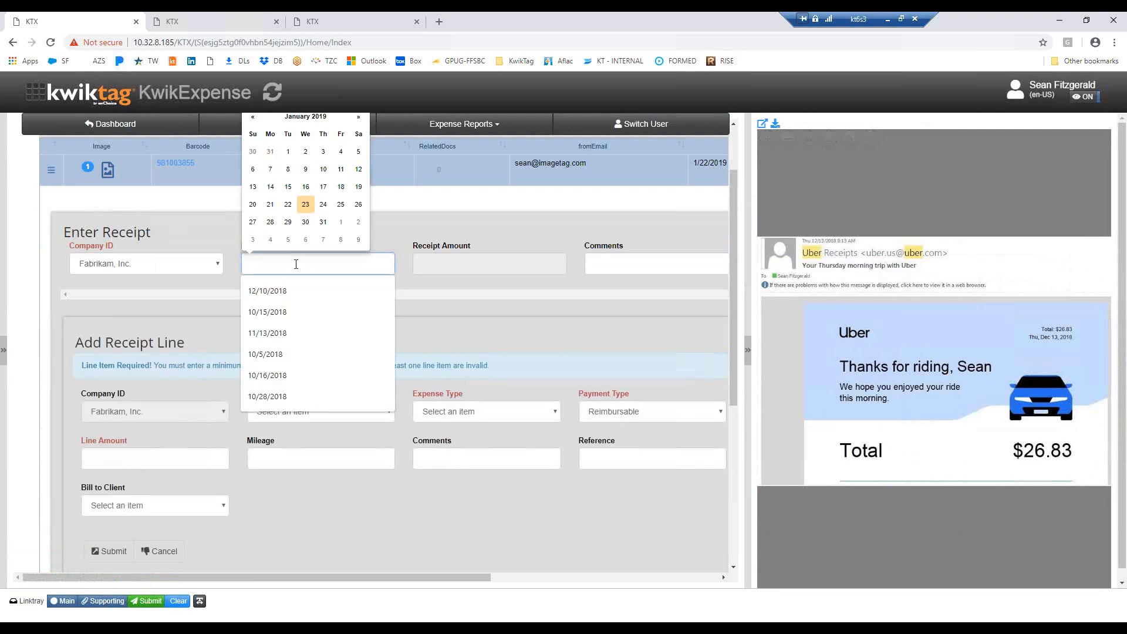
left_click(306, 188)
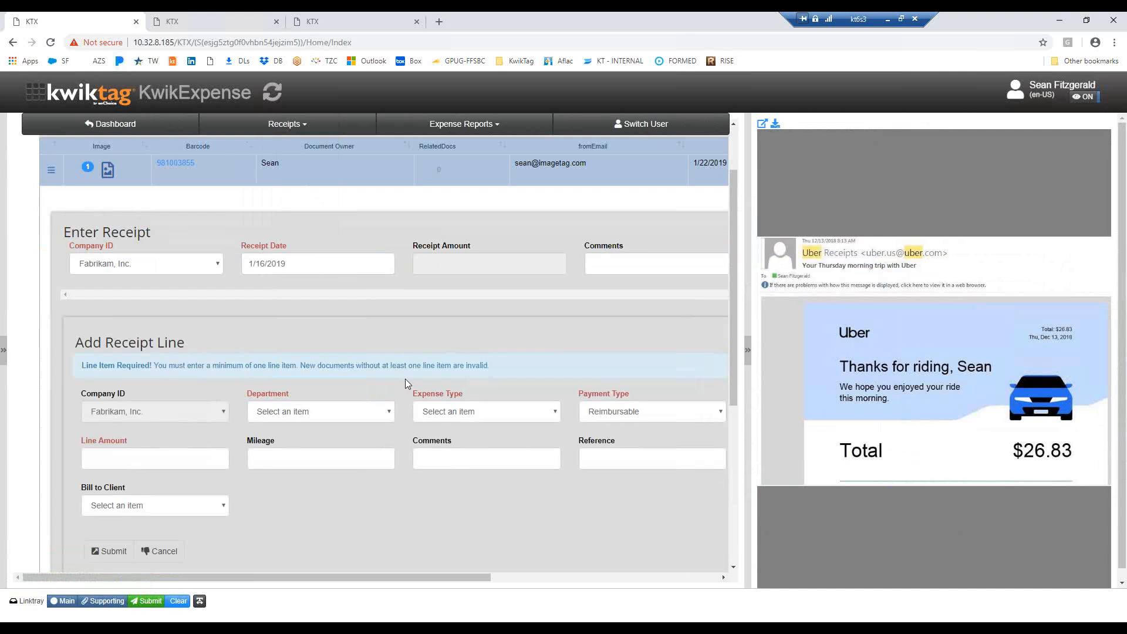
Add a receipt line to the Uber receipt with department Sales, expense type Travel and line amount 26.83
left_click(390, 412)
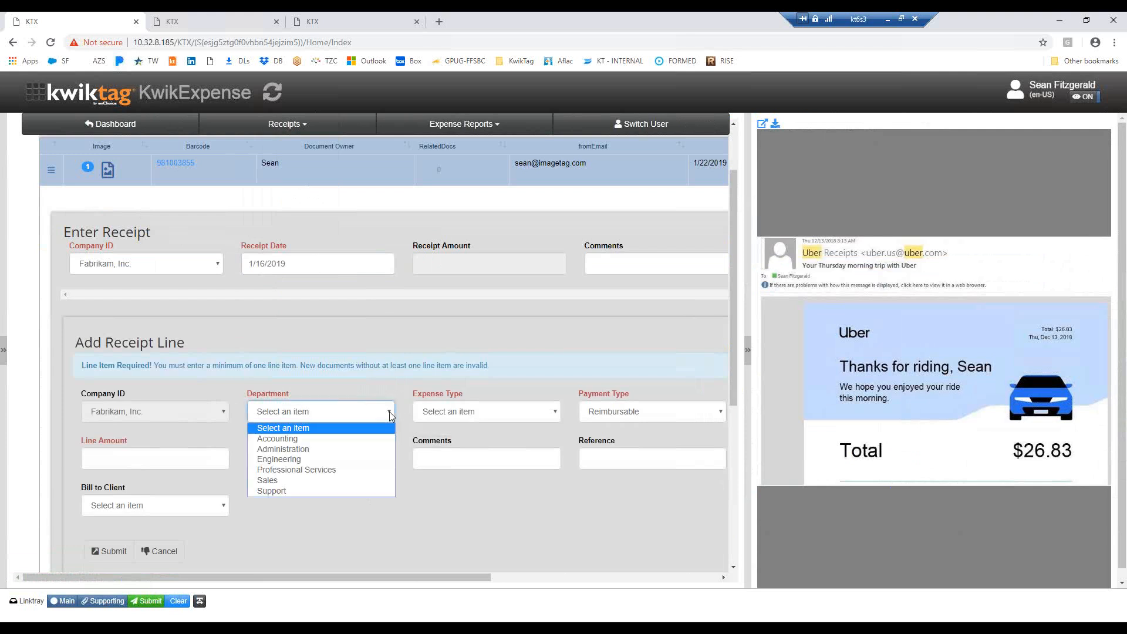
left_click(291, 481)
left_click(555, 412)
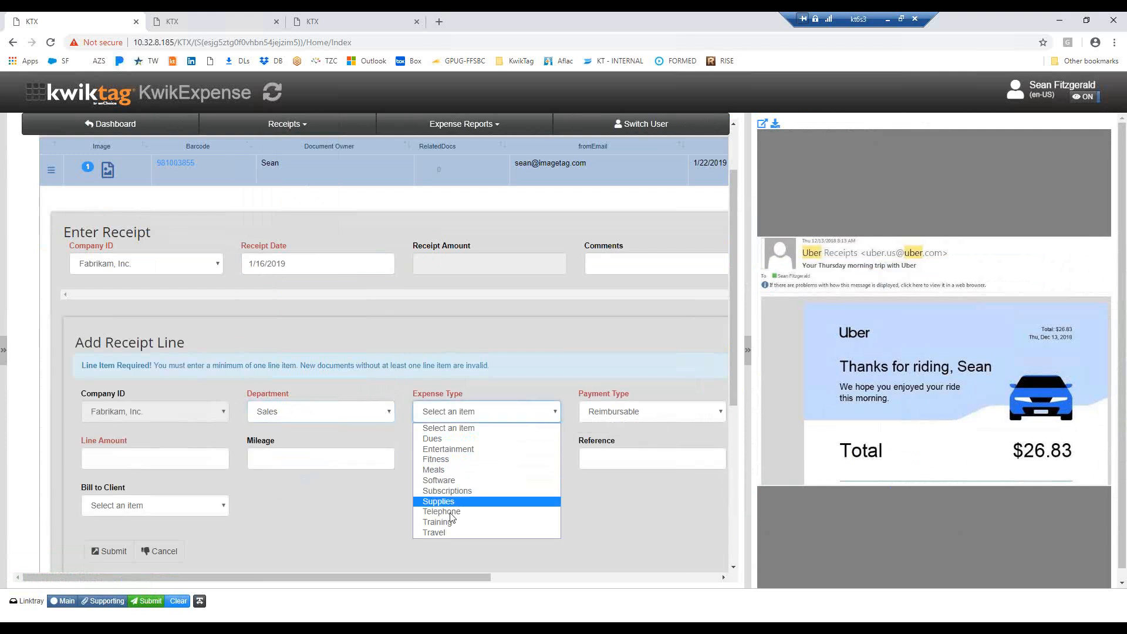
left_click(436, 533)
left_click(115, 458)
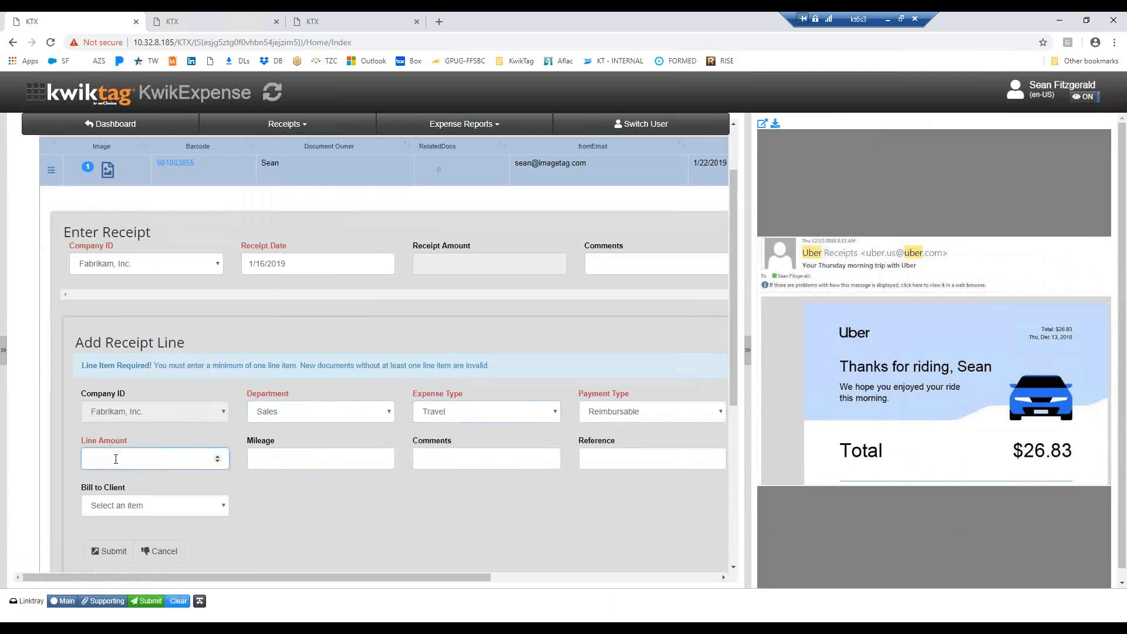
type("26.83")
left_click(328, 520)
scroll(312, 518, "down", 1)
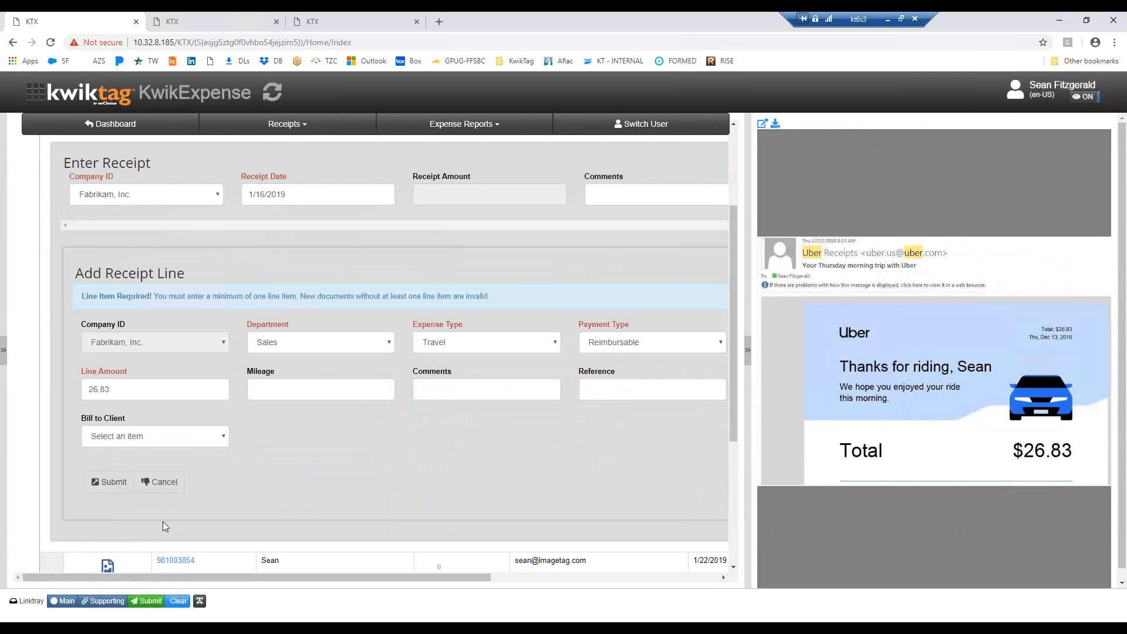
left_click(111, 485)
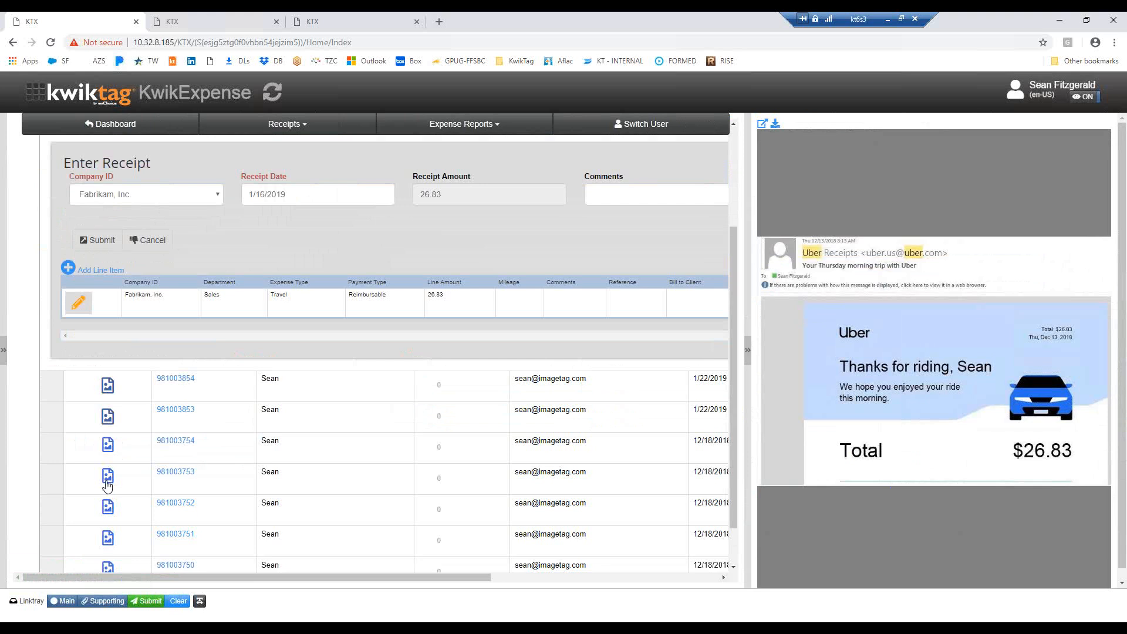
Add a second line to the Uber receipt with department Sales, expense type Travel and mileage 15, and submit the receipt
left_click(68, 269)
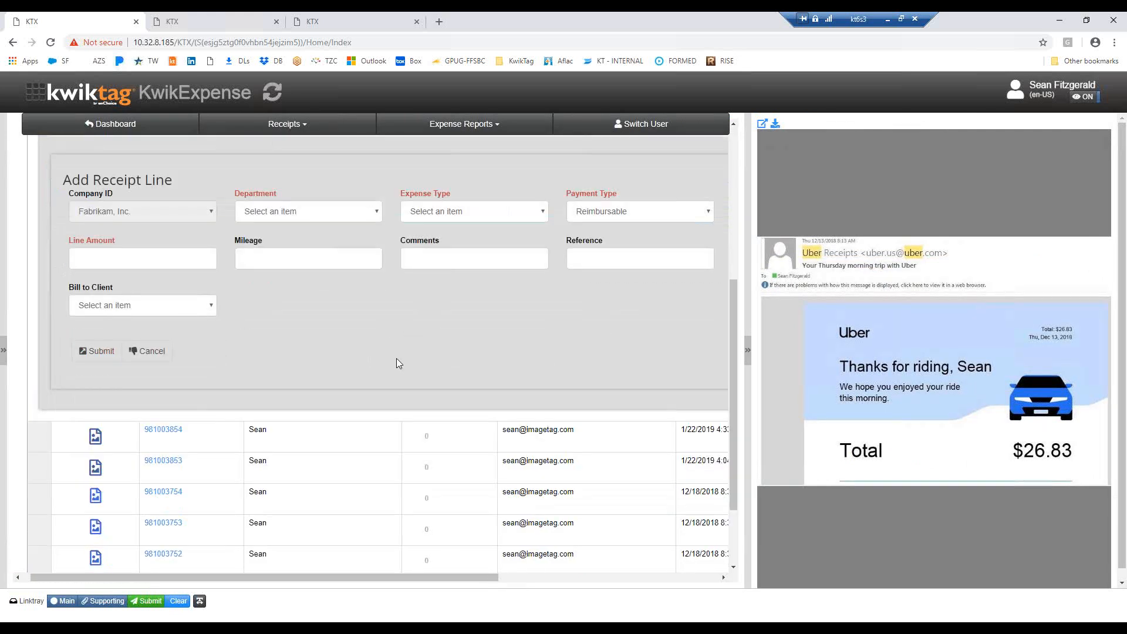
left_click(376, 213)
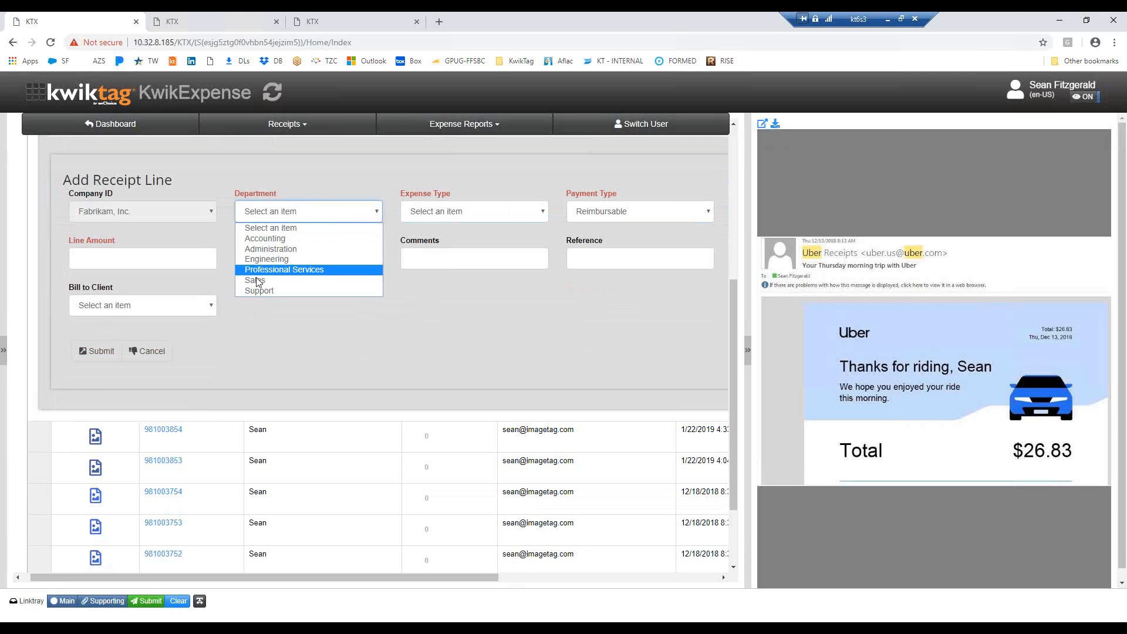
left_click(324, 279)
left_click(540, 216)
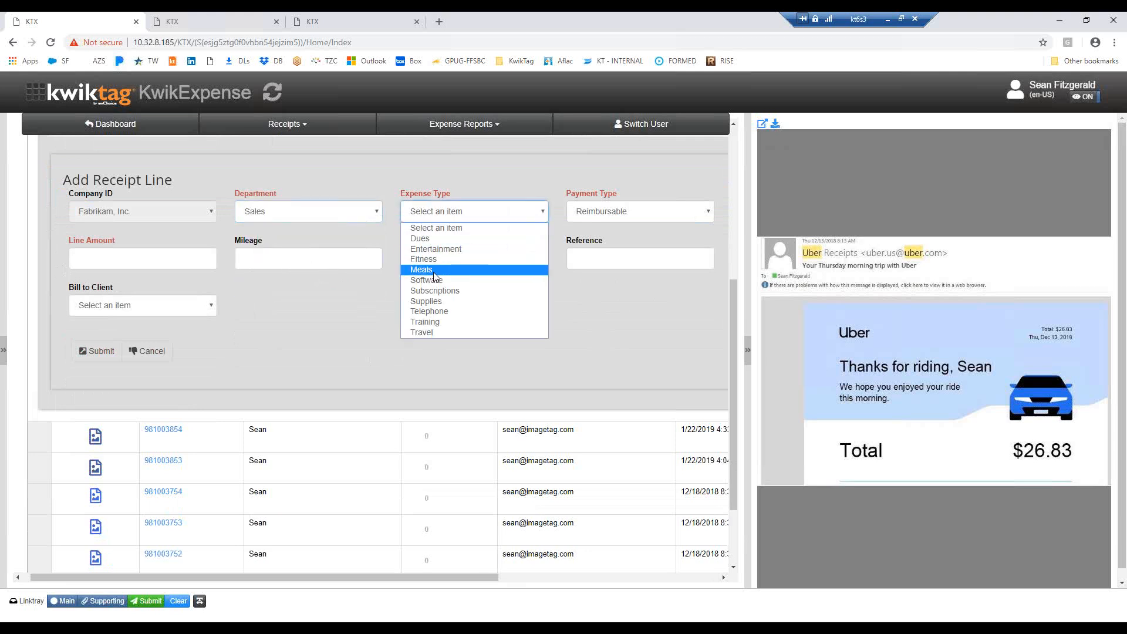
left_click(426, 331)
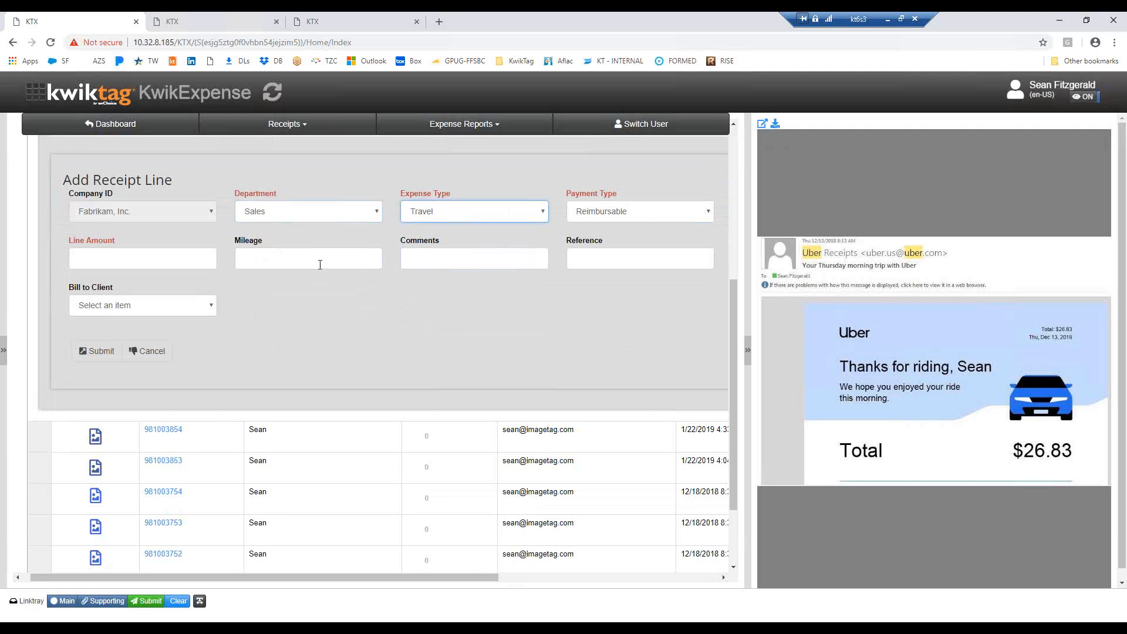
left_click(266, 259)
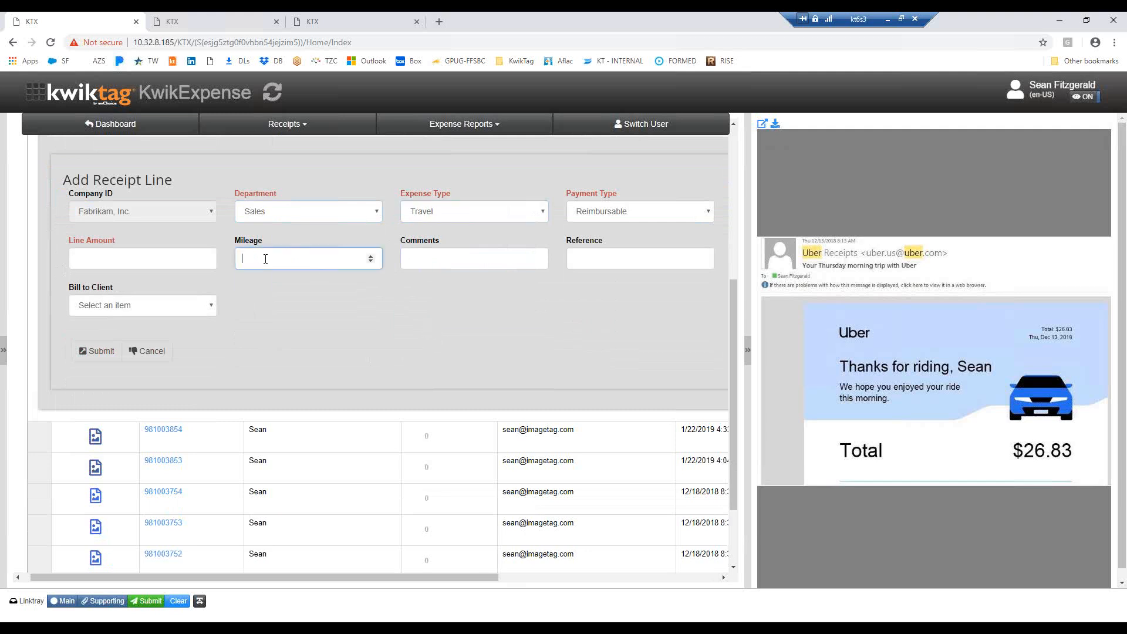
type("15")
key("Tab")
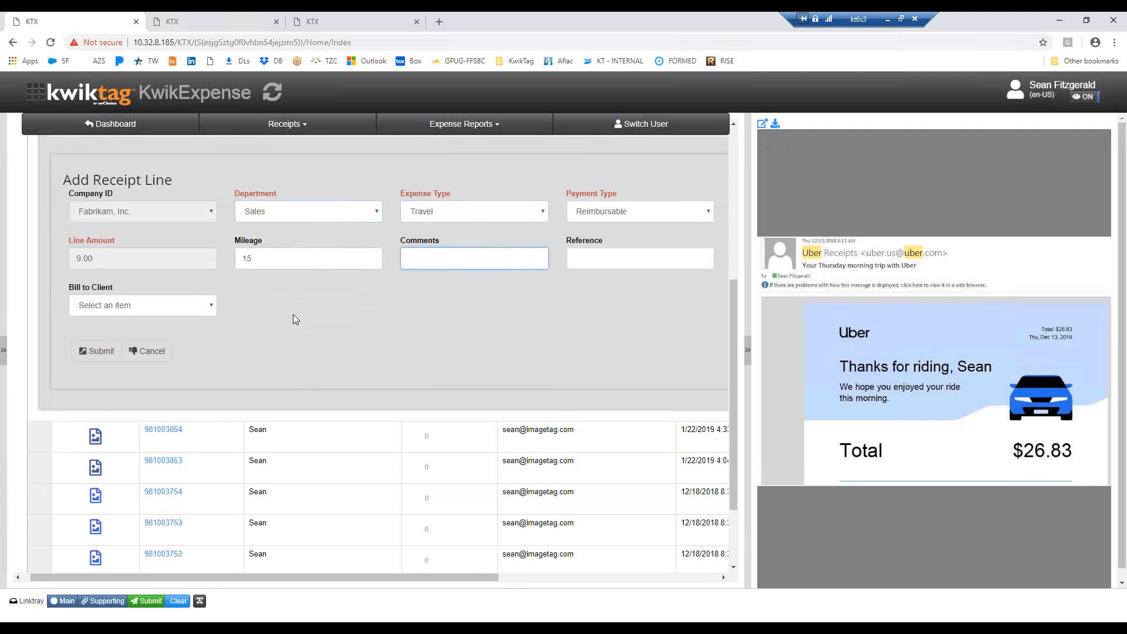
scroll(293, 315, "up", 2)
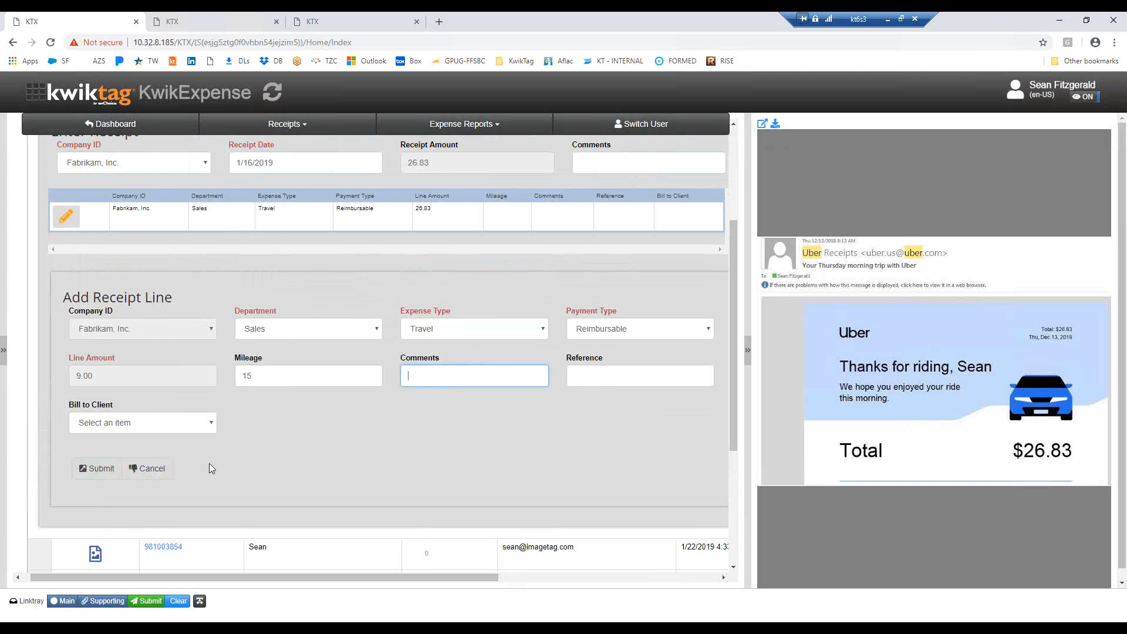
left_click(95, 470)
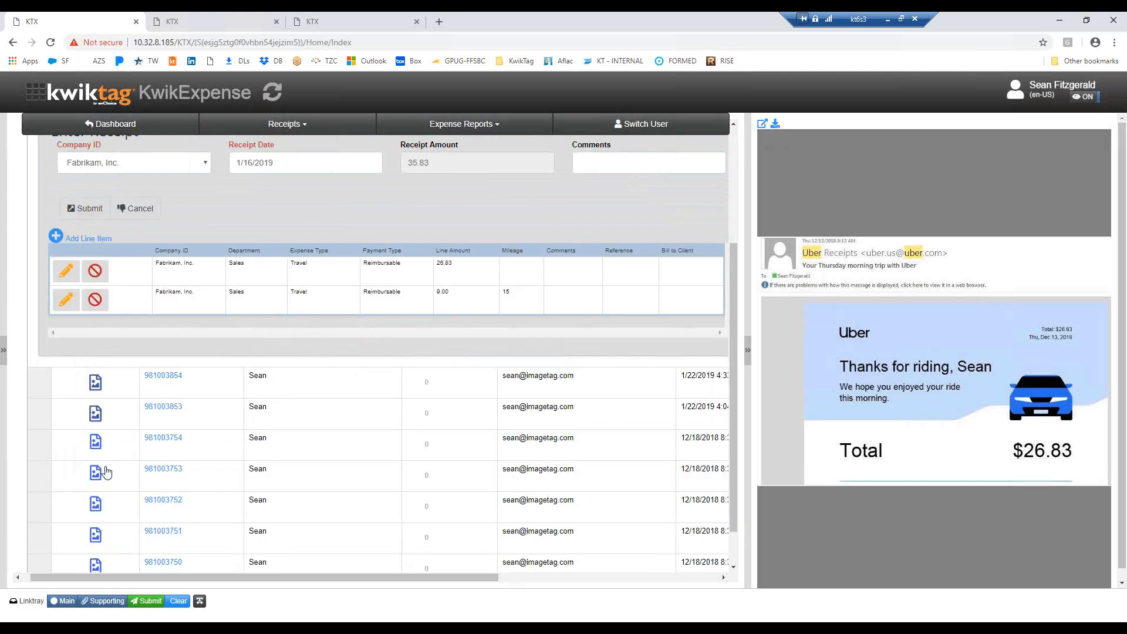
scroll(238, 304, "up", 2)
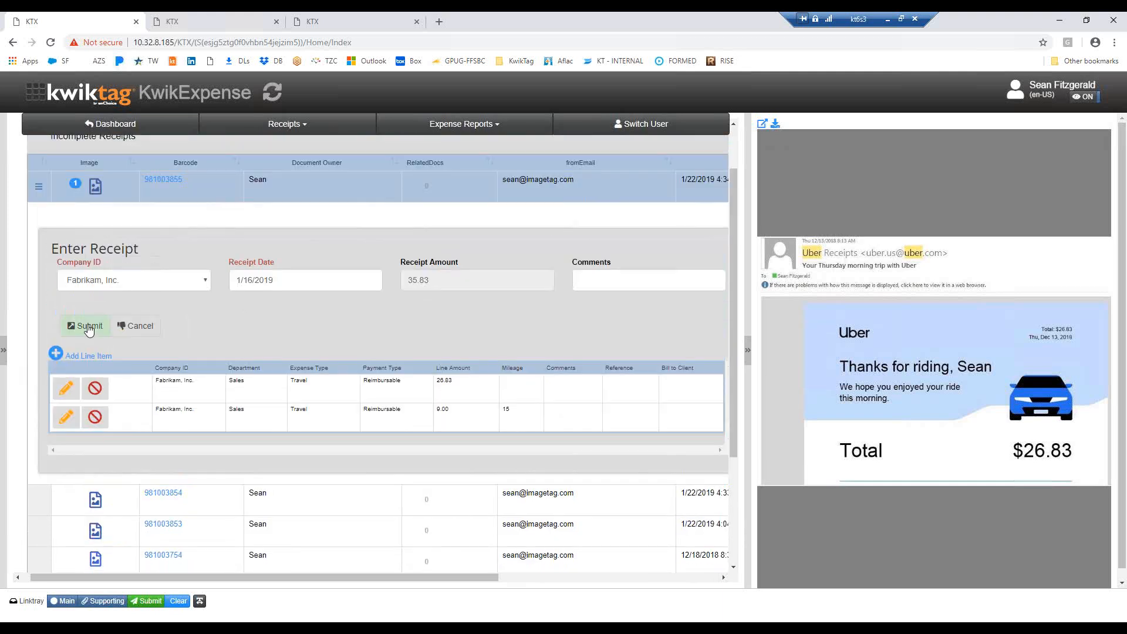
left_click(88, 326)
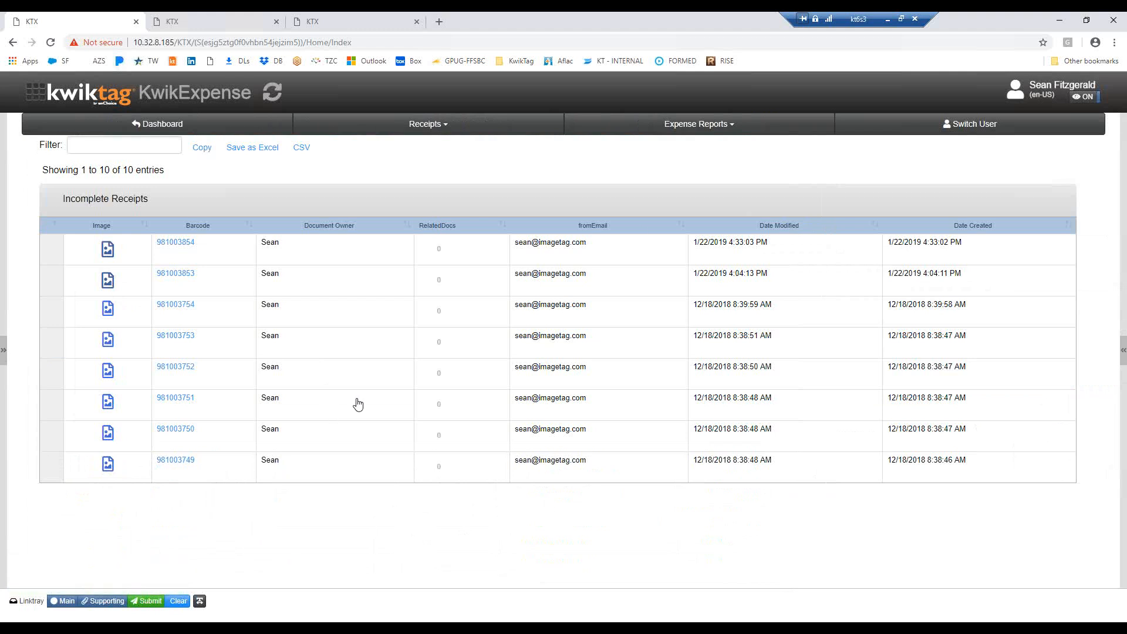
Create the 2019-January Reimbursable expense report with start date 1/16/2019 and end date 1/23/2019
left_click(734, 129)
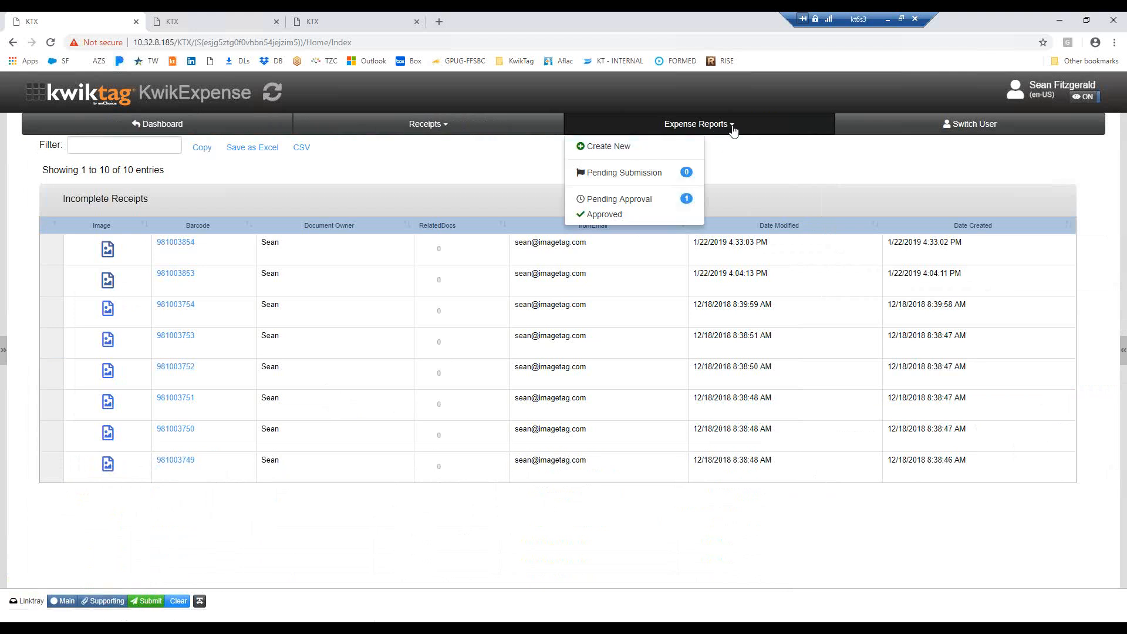
left_click(612, 147)
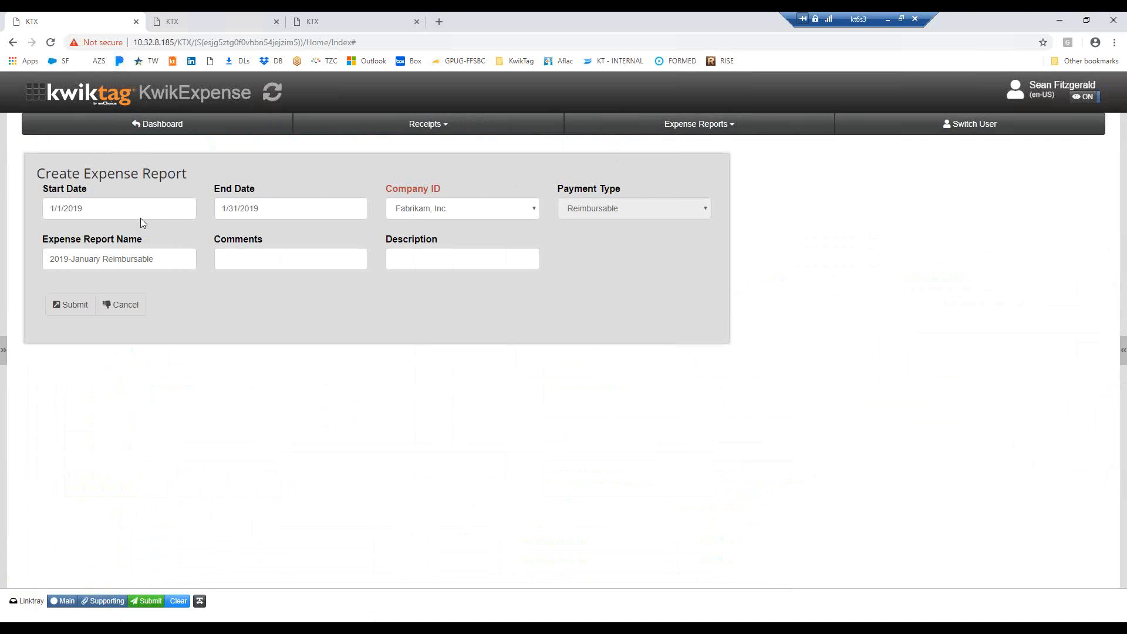
left_click(109, 212)
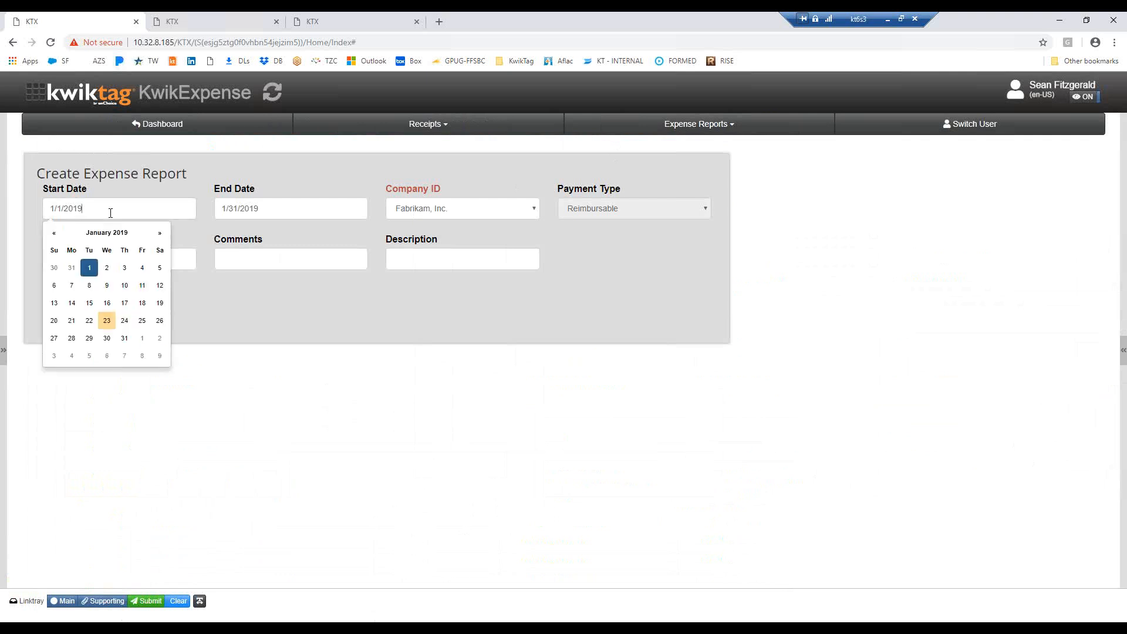
left_click(107, 303)
left_click(287, 210)
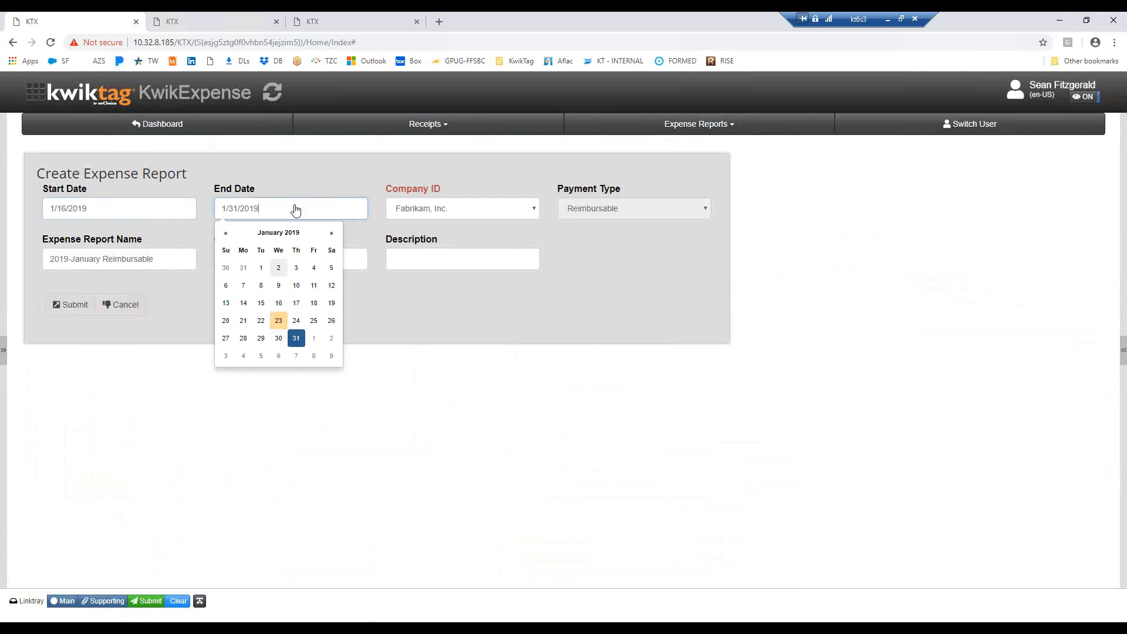
left_click(280, 320)
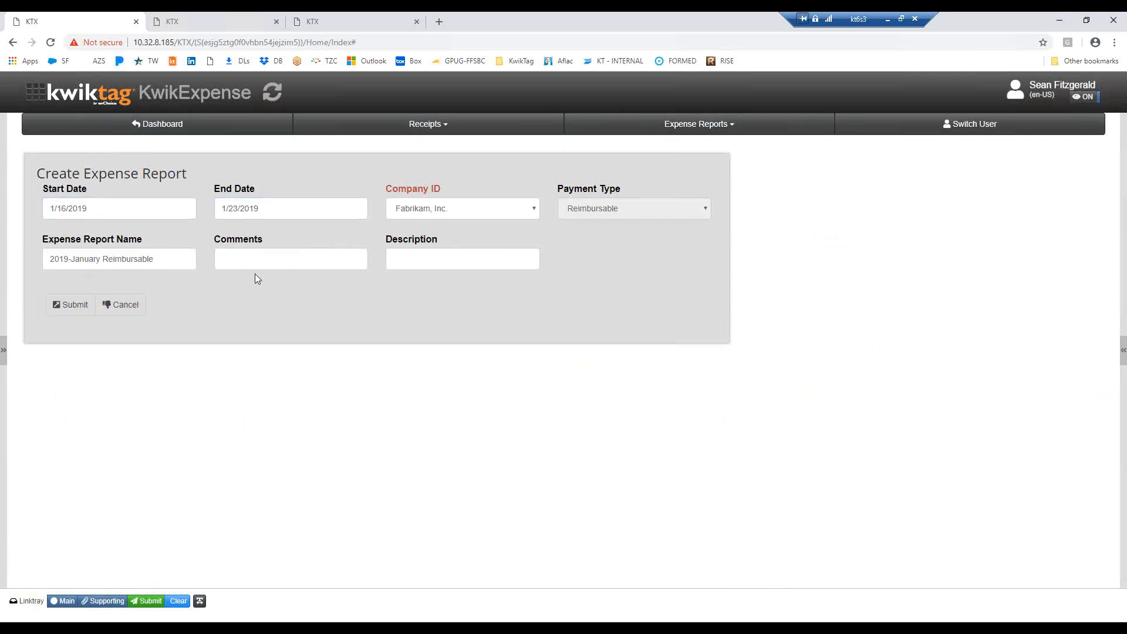
left_click(70, 304)
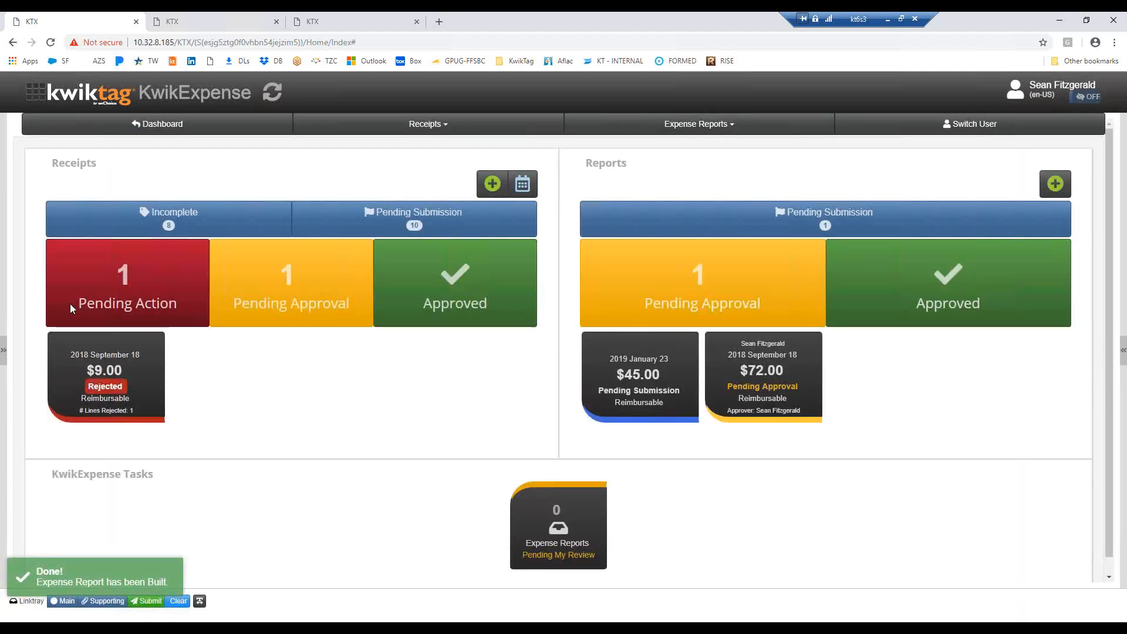
Open the new January 2019 report pending submission and review its receipts, their images and the Uber receipt's lines
left_click(641, 381)
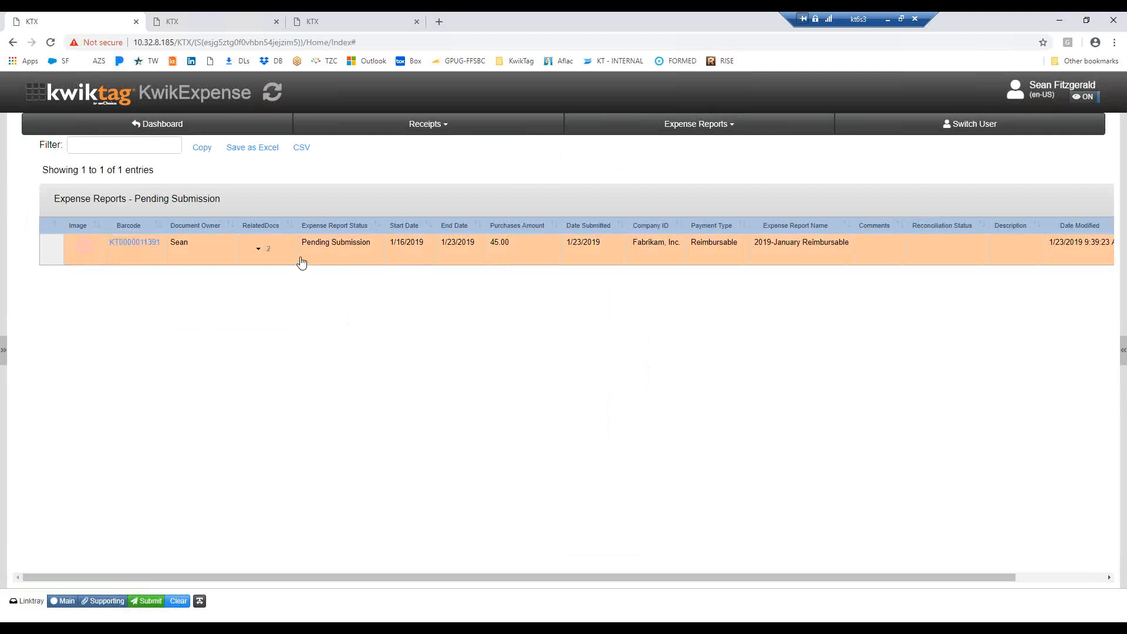
left_click(259, 251)
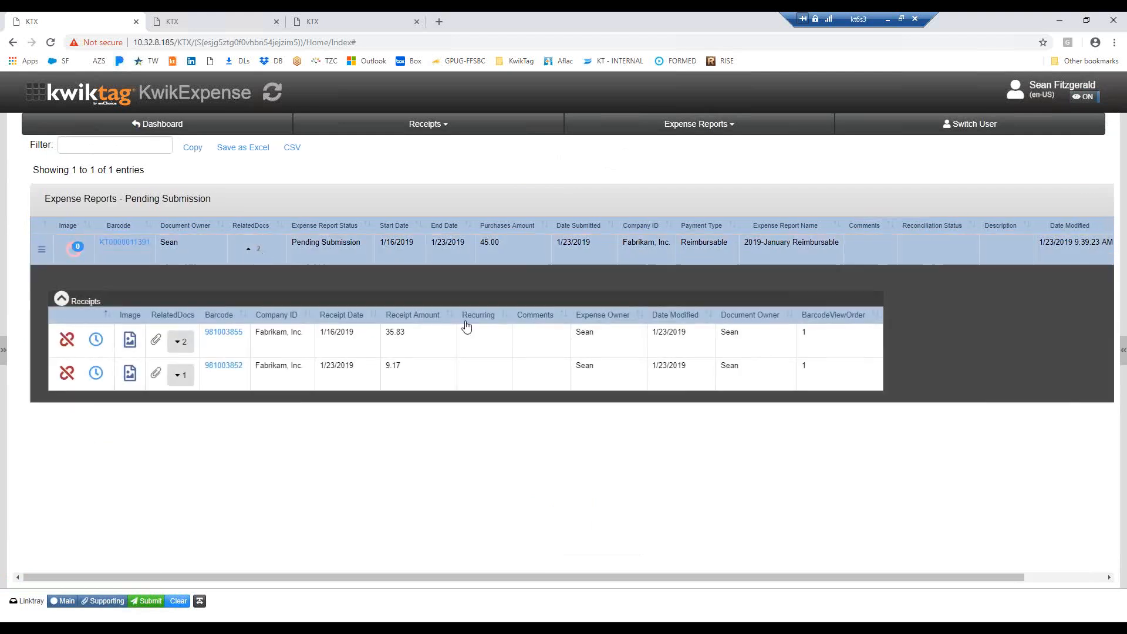
left_click(431, 339)
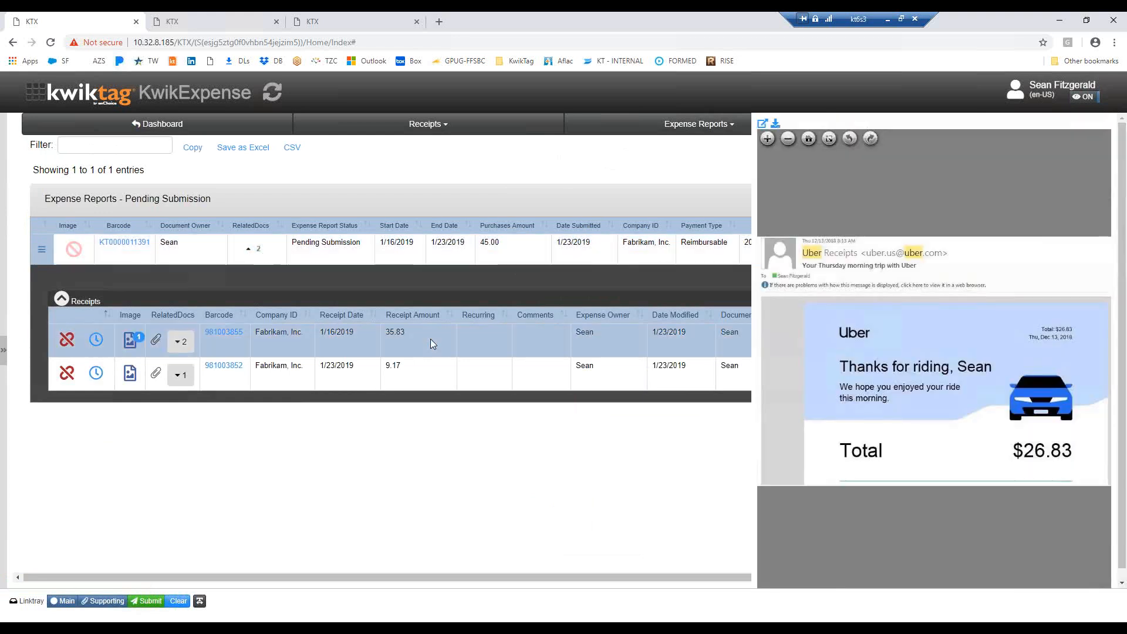
left_click(428, 382)
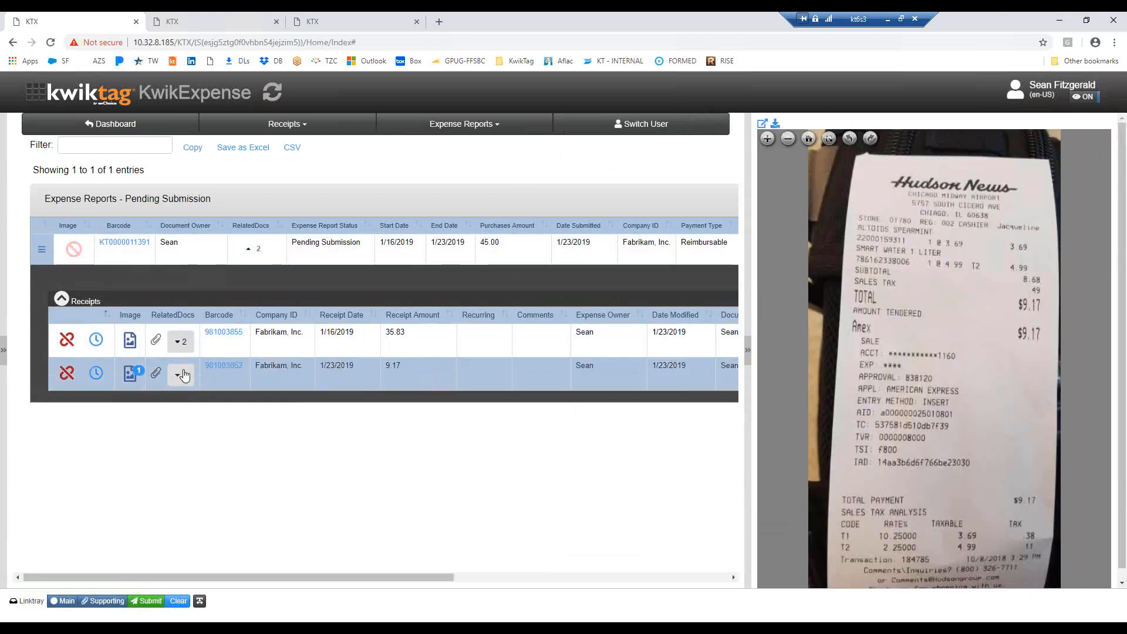
left_click(181, 343)
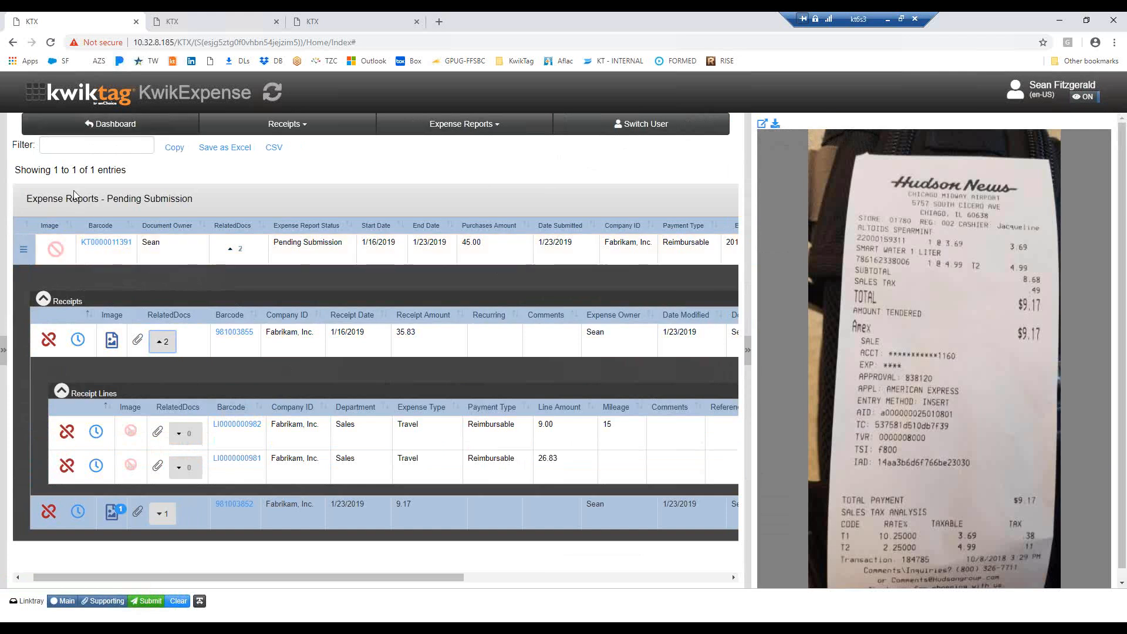
left_click(269, 98)
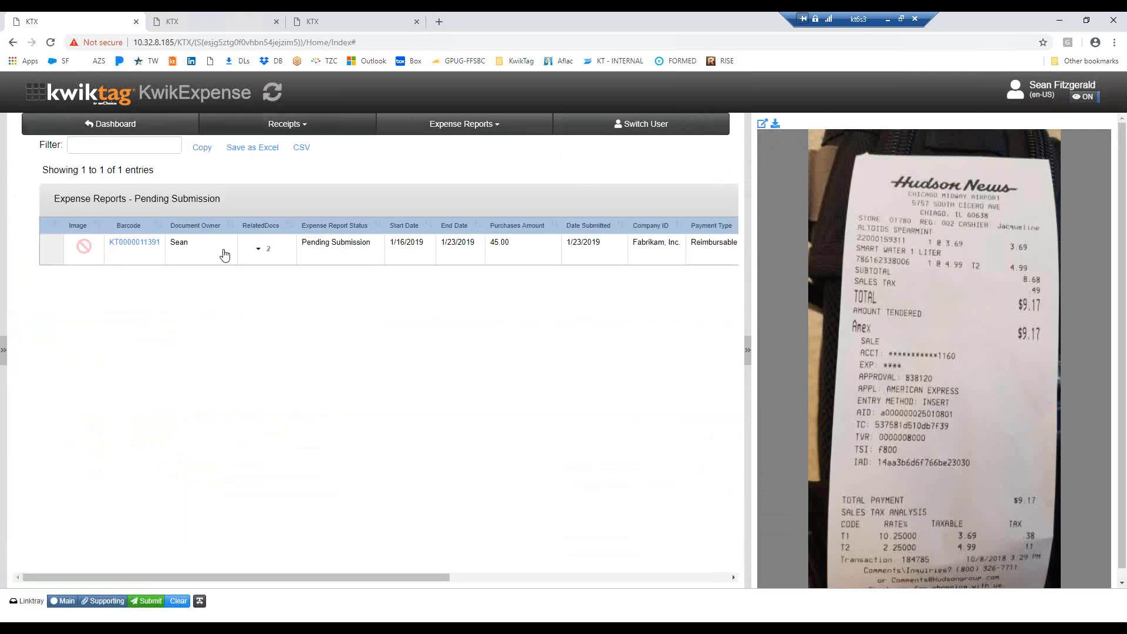
Send the 2019-January Reimbursable expense report for approval
left_click(533, 261)
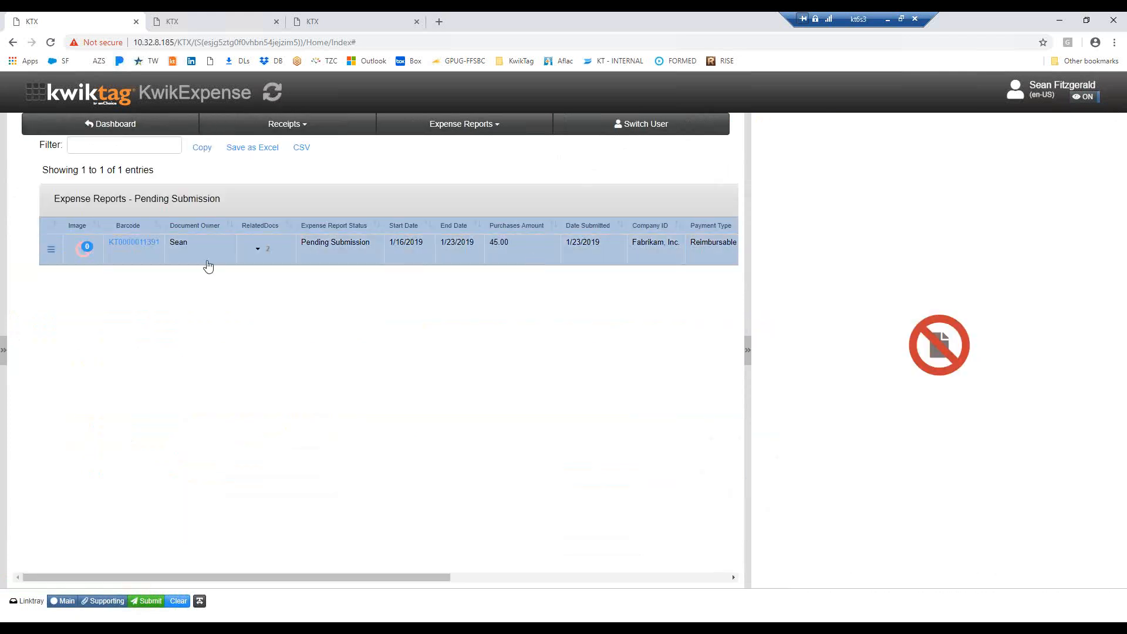
left_click(52, 252)
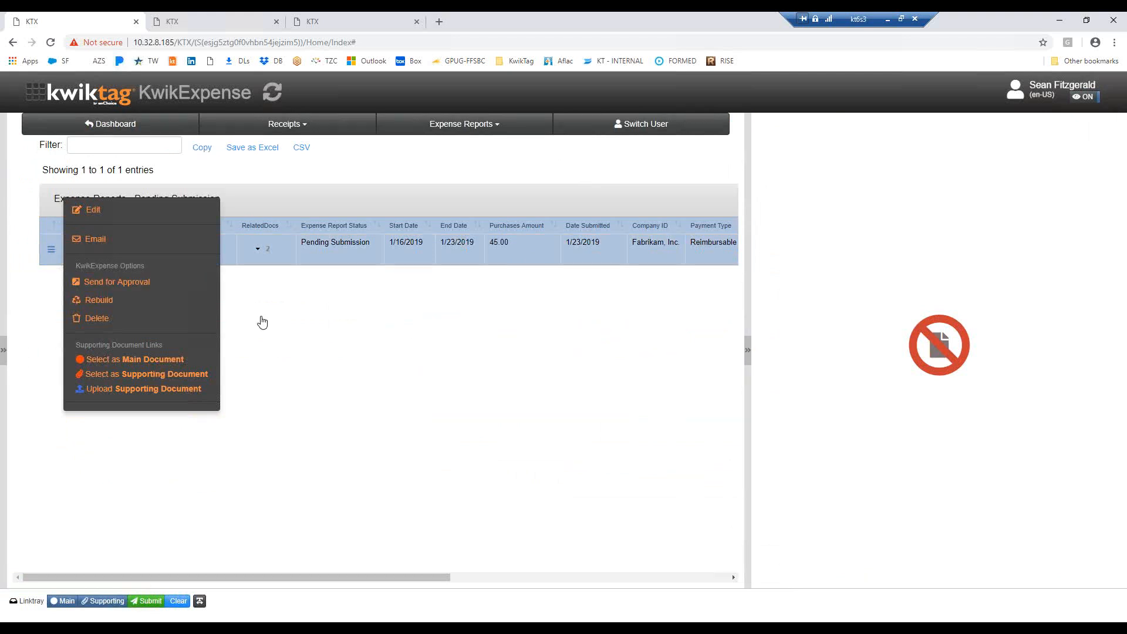
left_click(353, 324)
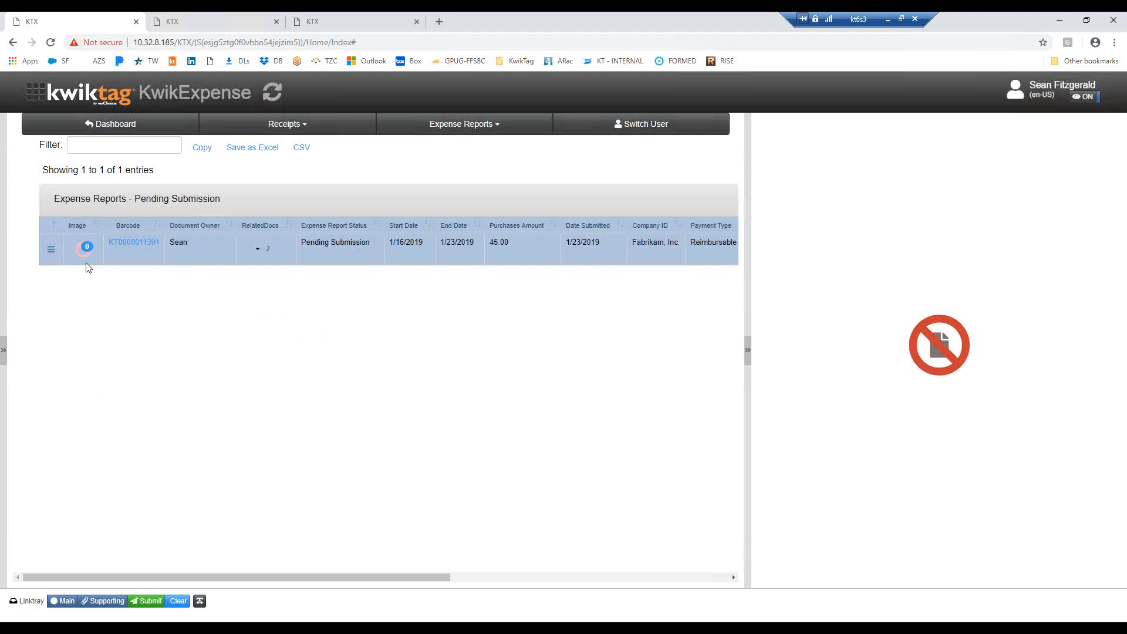
left_click(50, 249)
left_click(117, 284)
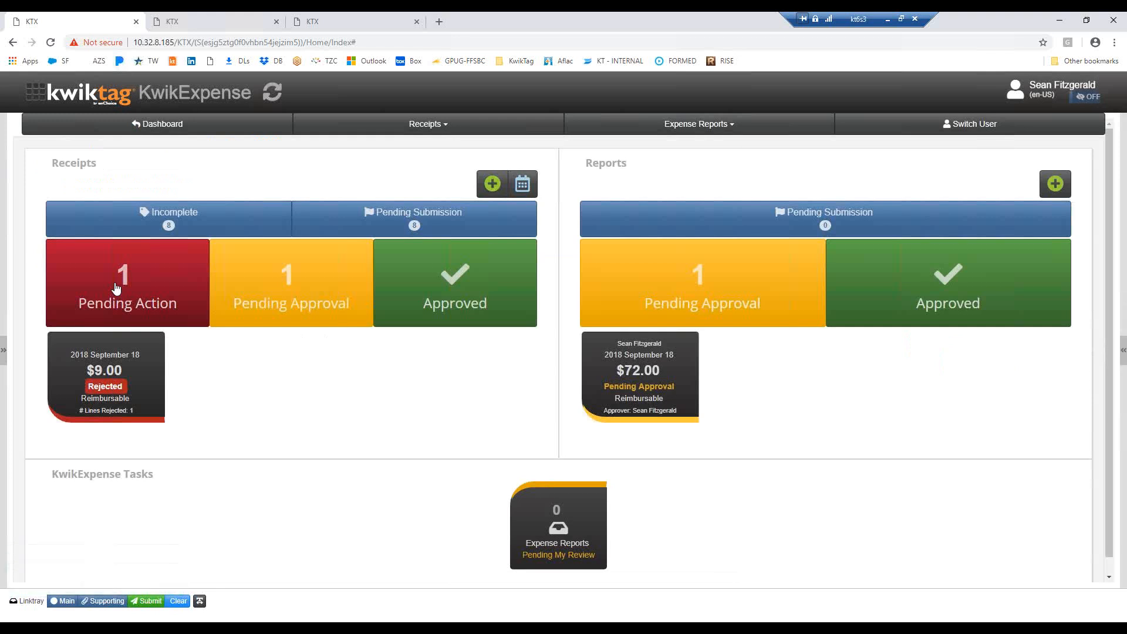
In the department manager's refreshed session, open the expense report pending review and examine its receipts and the Uber receipt's lines
left_click(216, 25)
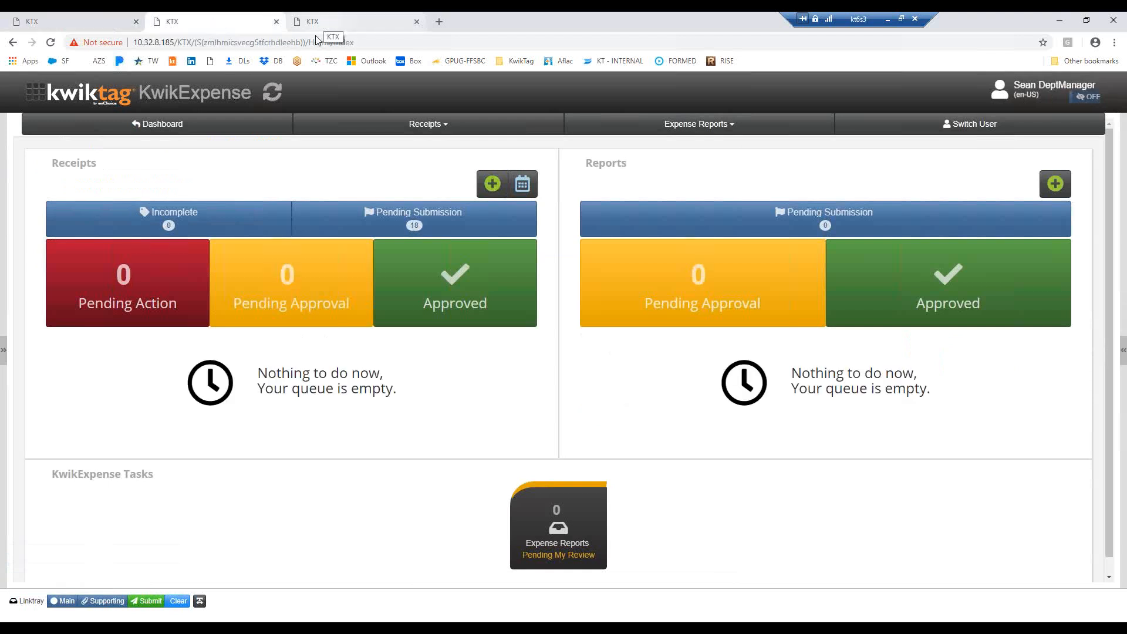
left_click(272, 94)
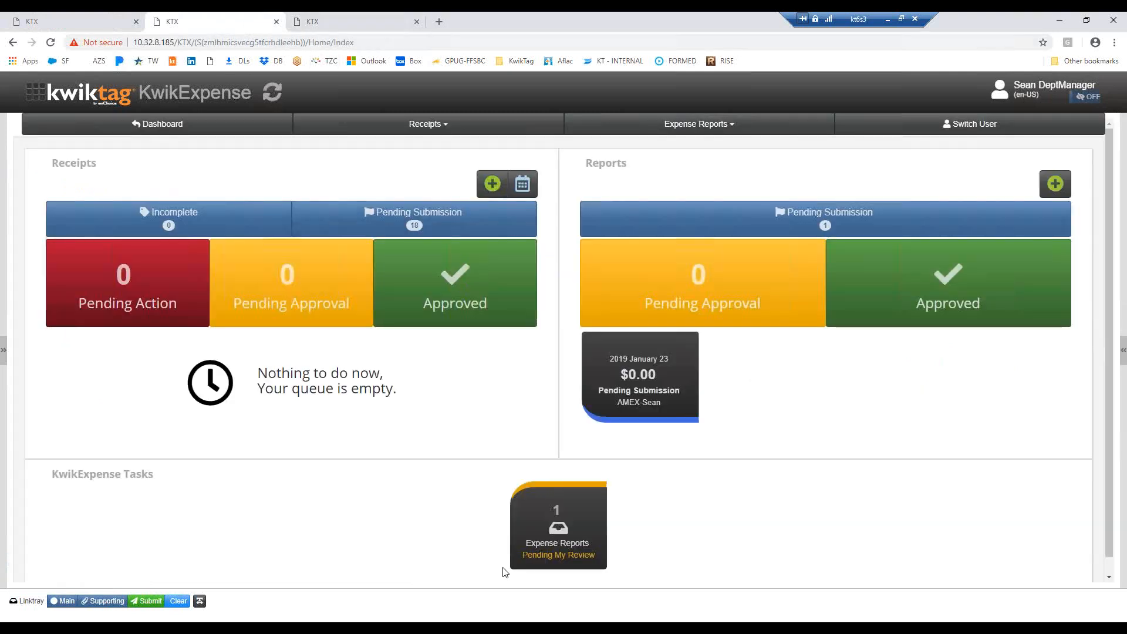
left_click(561, 531)
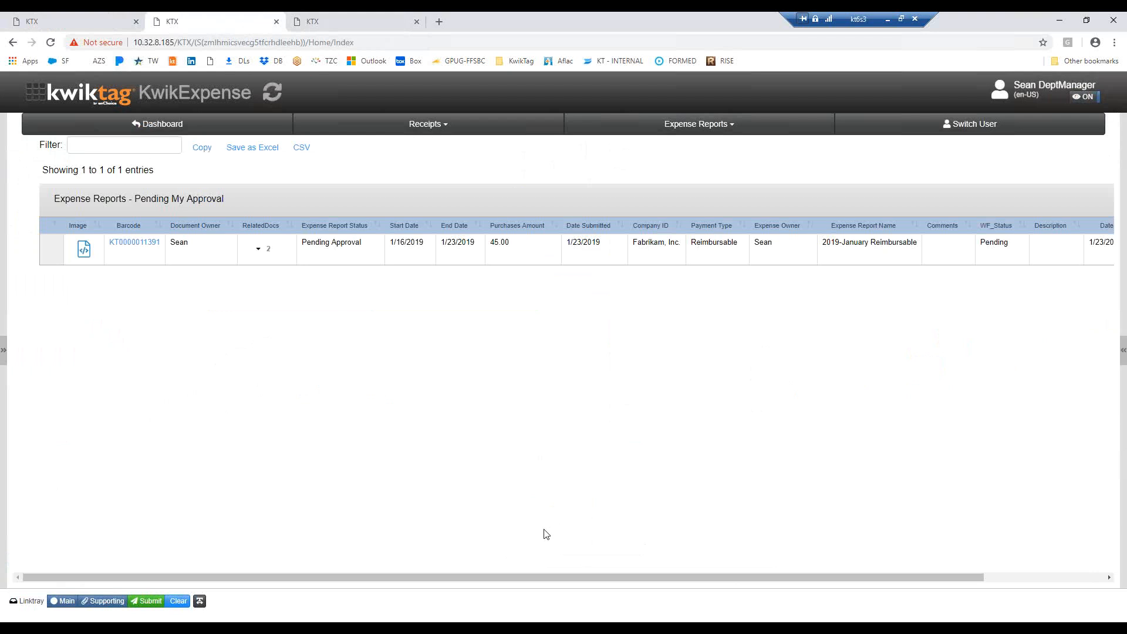
left_click(259, 250)
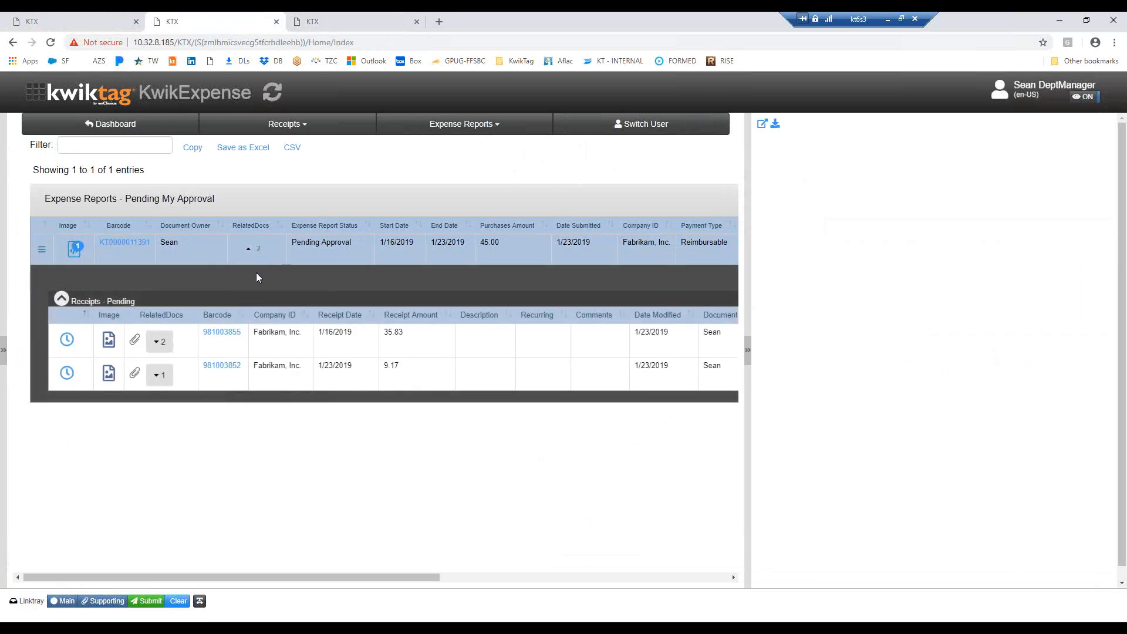
left_click(159, 346)
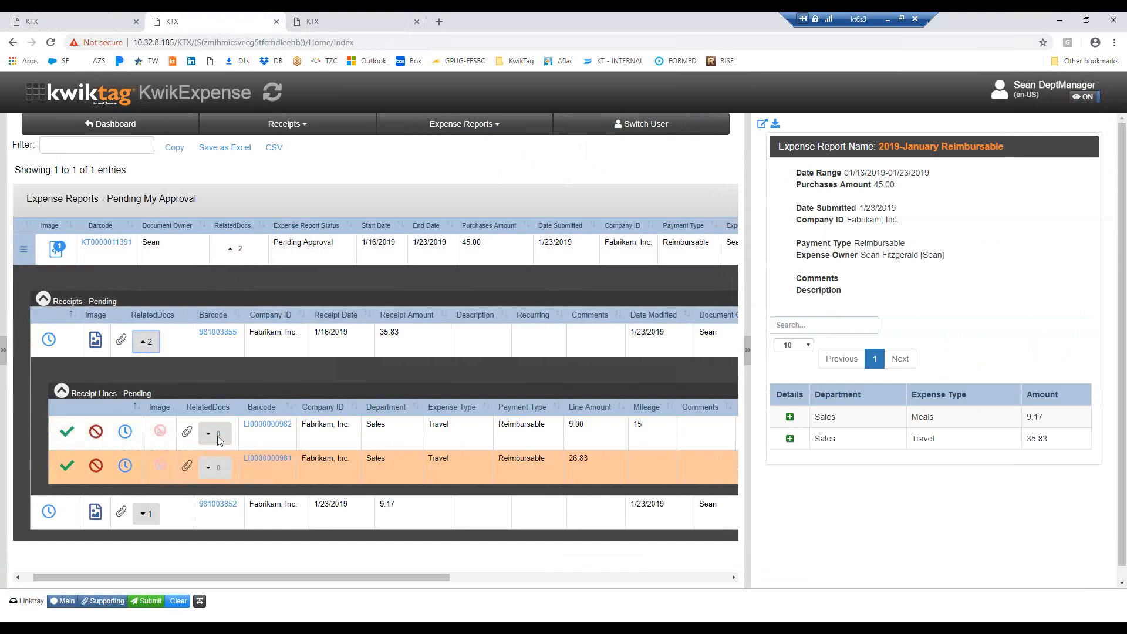
left_click(43, 300)
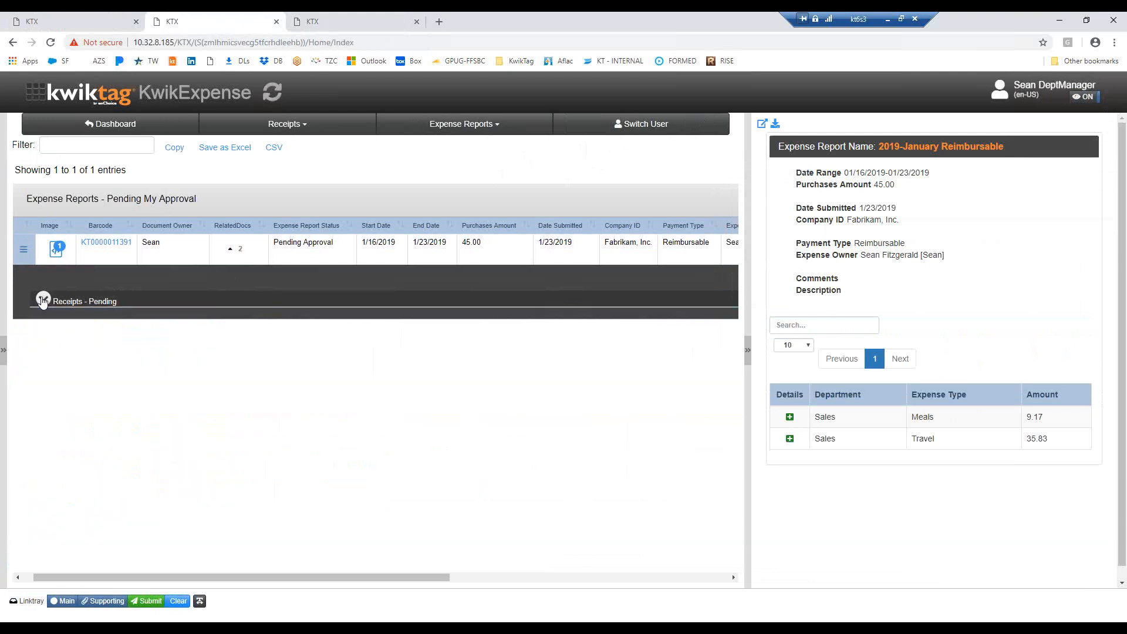